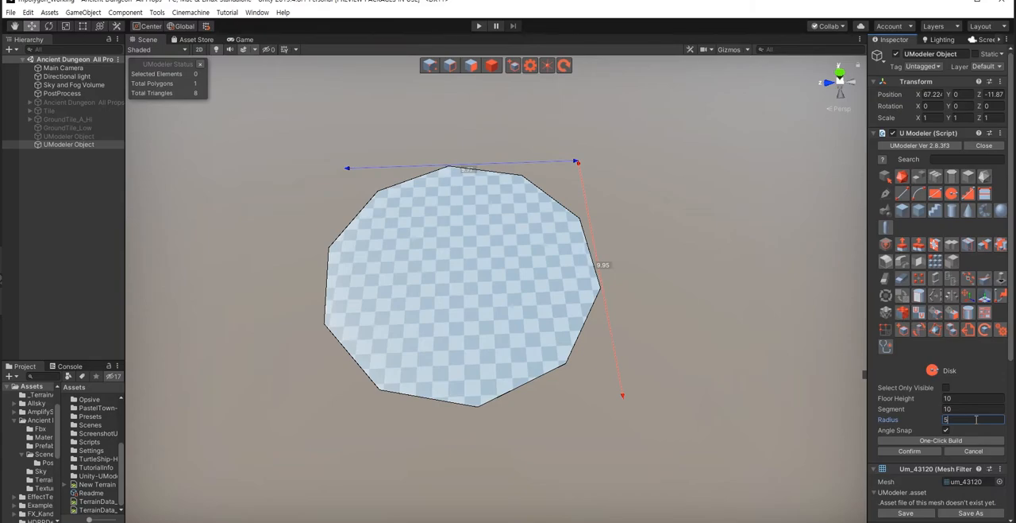
Step: Set the disk's radius to 5.3 and its segment count to 20, and finish creating the disk
type(".3")
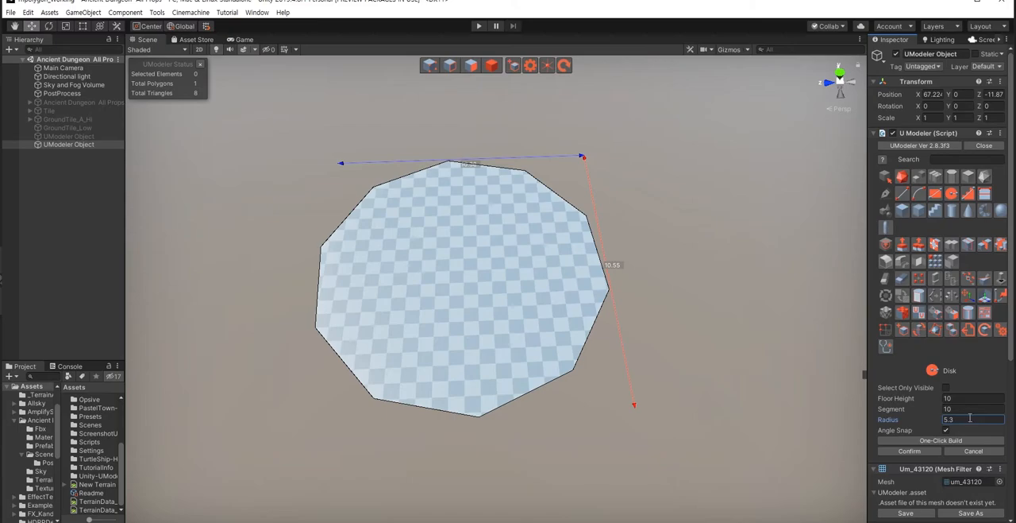
left_click(960, 408)
type("20")
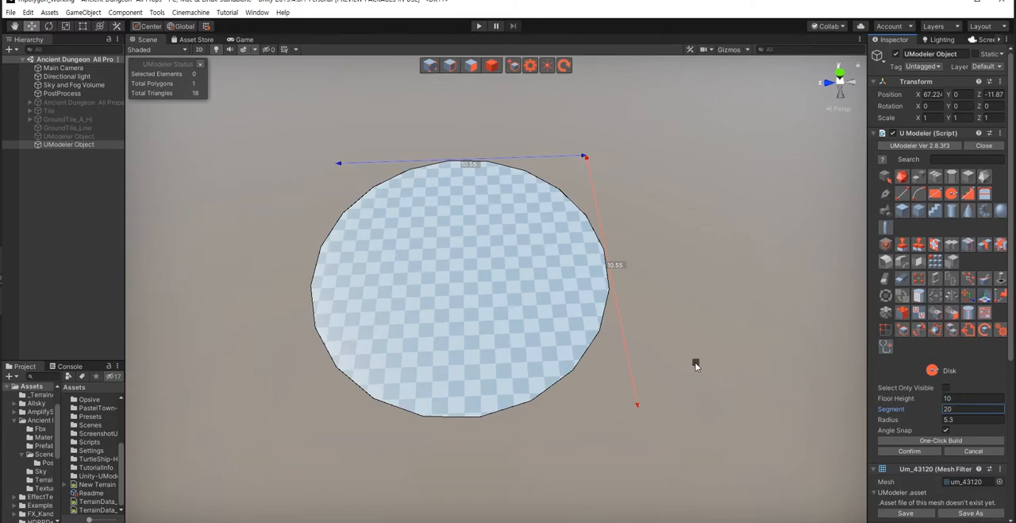
scroll(339, 405, "up", 3)
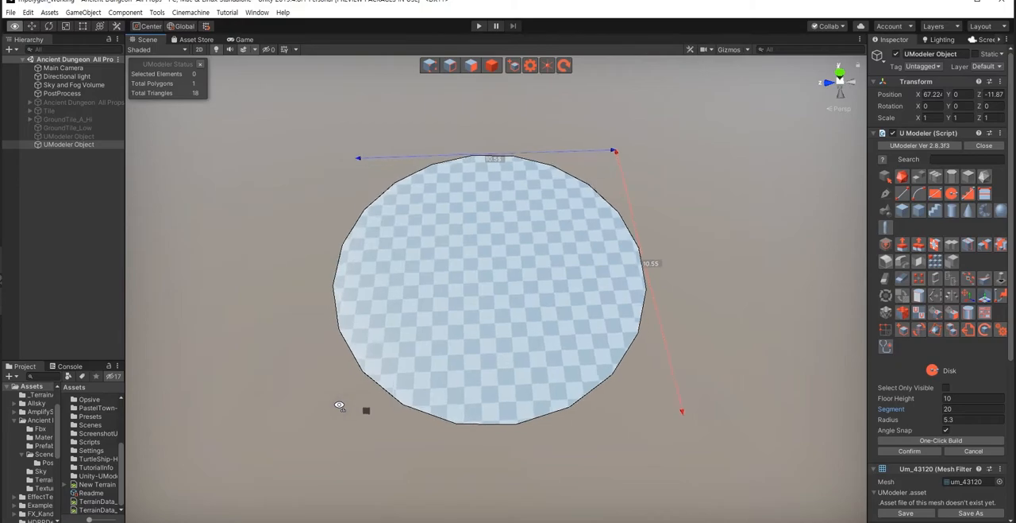
left_click(906, 455)
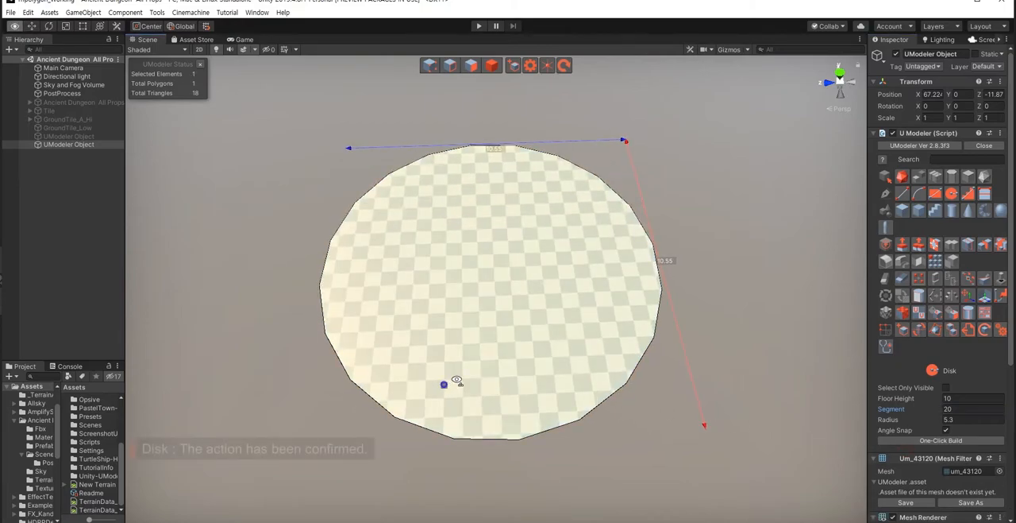
Step: Select the finished disk as an object and raise it above the ground
left_click(731, 362)
left_click(518, 339)
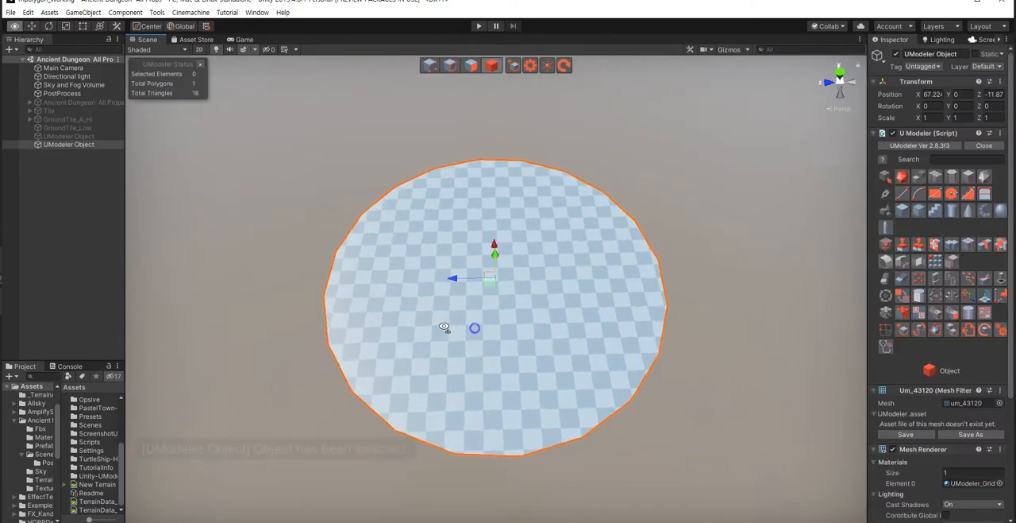
left_click_drag(463, 279, 458, 200)
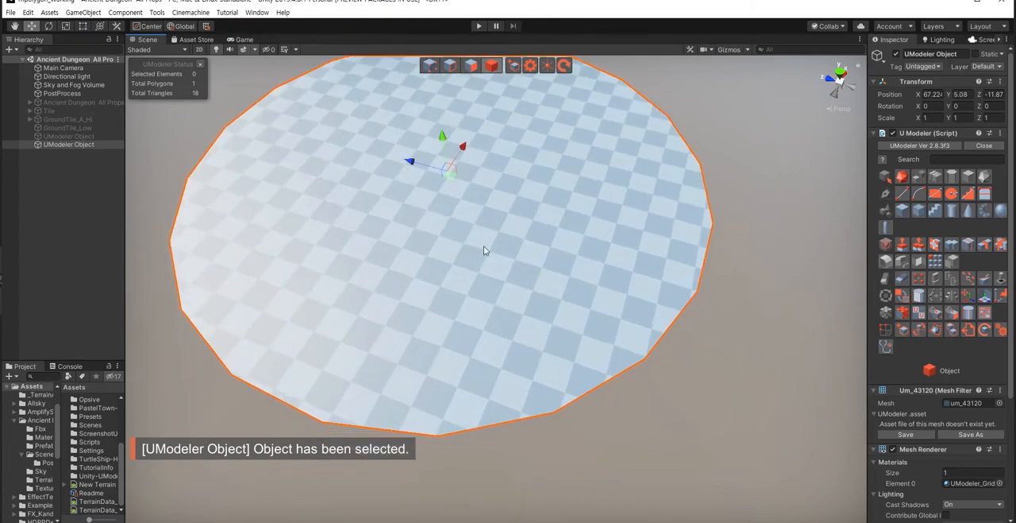
middle_click_drag(483, 246, 533, 274)
scroll(533, 274, "down", 4)
Step: Stand the disk upright with a Z rotation of 90 and raise it to a Y position of about 20.9
key("e")
left_click_drag(492, 258, 500, 378)
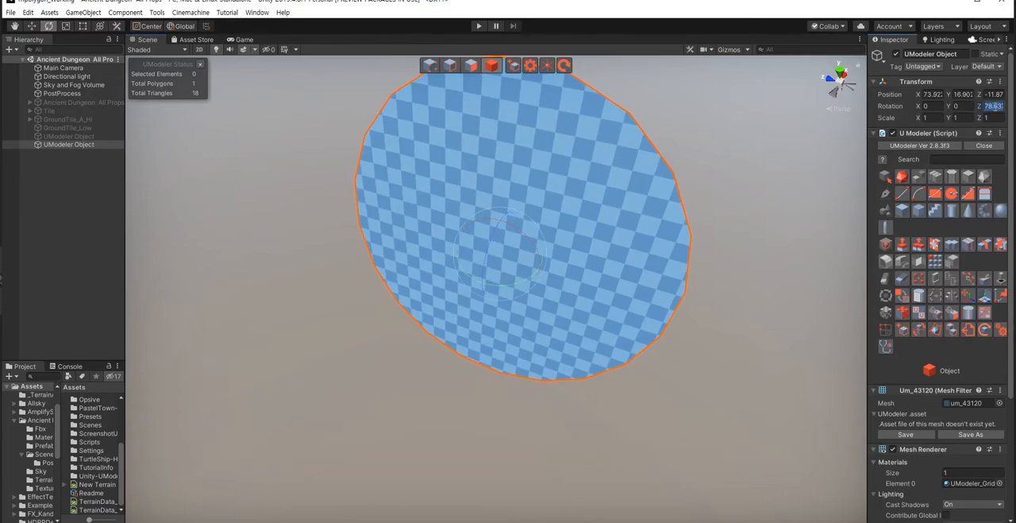
type("90w")
right_click_drag(458, 418, 561, 352)
Step: Select all border edges of the disk and extrude them by a distance of 3 to form a circular wall
key("shift+2")
key("s")
left_click_drag(371, 170, 657, 418)
right_click_drag(499, 377, 507, 397)
key("w")
left_click_drag(495, 235, 602, 312, "shift")
type("4")
left_click_drag(597, 361, 593, 394, "alt")
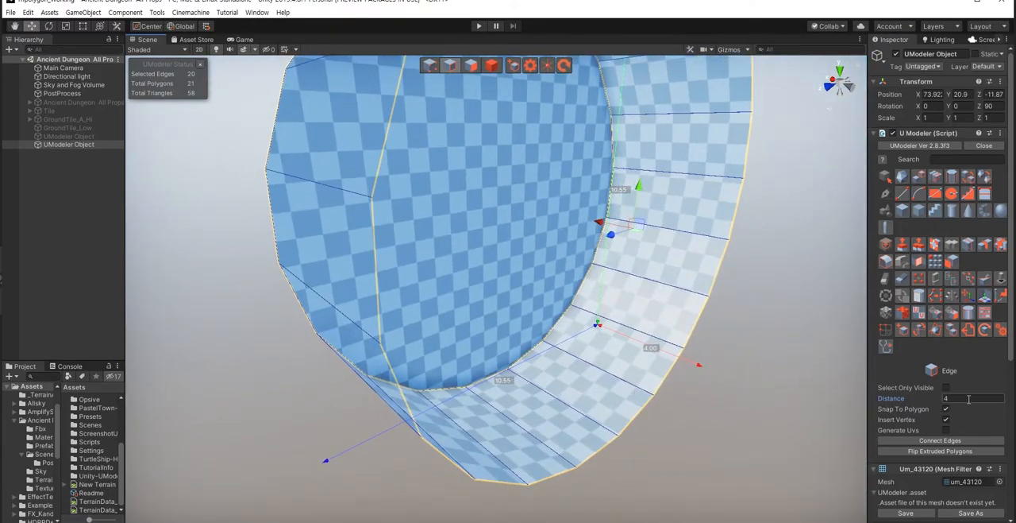
type("3")
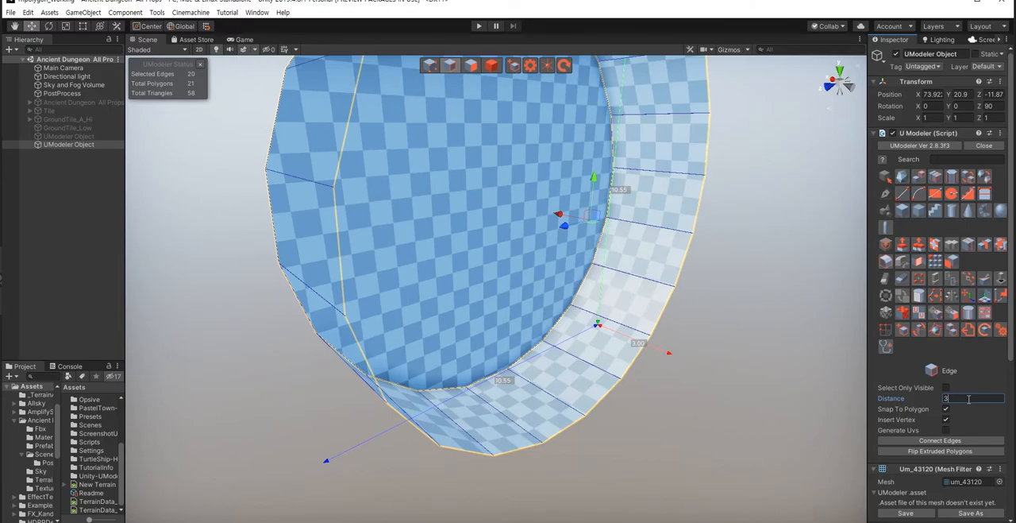
left_click_drag(667, 413, 638, 433, "alt")
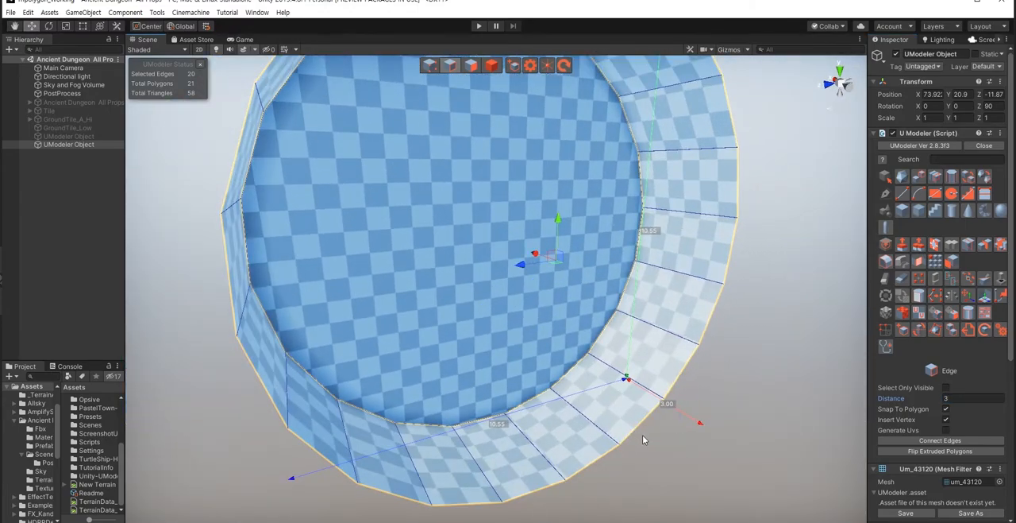
Step: Delete the round cap polygon and the lowest wall polygon to leave an open ring
key("shift+3")
left_click_drag(538, 392, 474, 320, "alt")
left_click(472, 317)
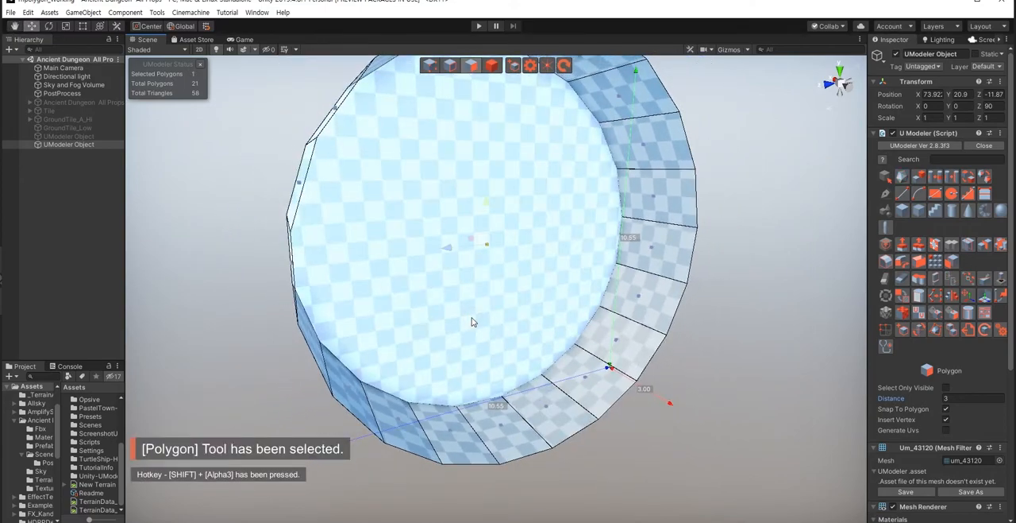
key("Delete")
left_click_drag(700, 430, 557, 471, "alt")
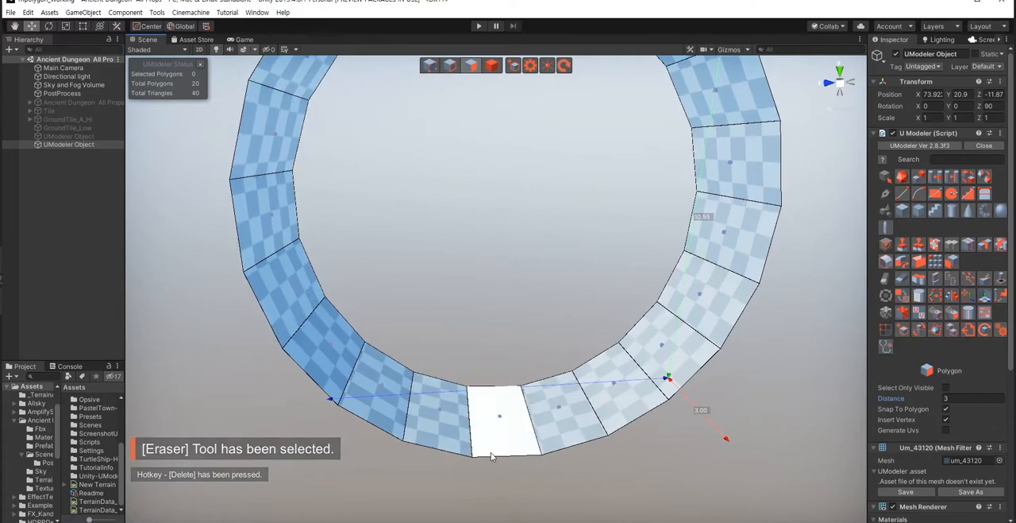
left_click(499, 420)
key("Delete")
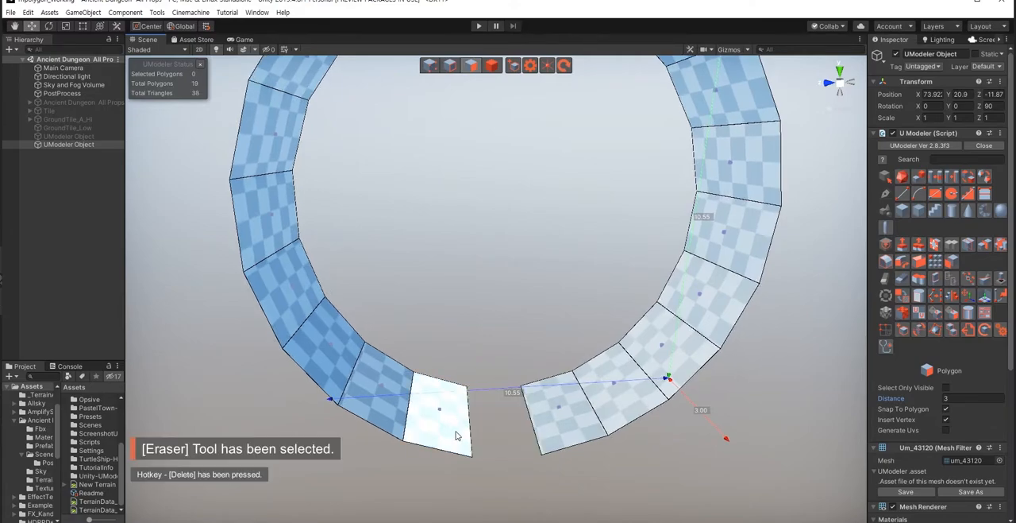
Step: Select the six vertices nearest one open end of the ring and shift them sideways along X
left_click_drag(456, 435, 482, 335, "alt")
key("shift+1")
key("shift+1")
left_click_drag(473, 297, 612, 426)
left_click_drag(528, 409, 597, 332, "alt")
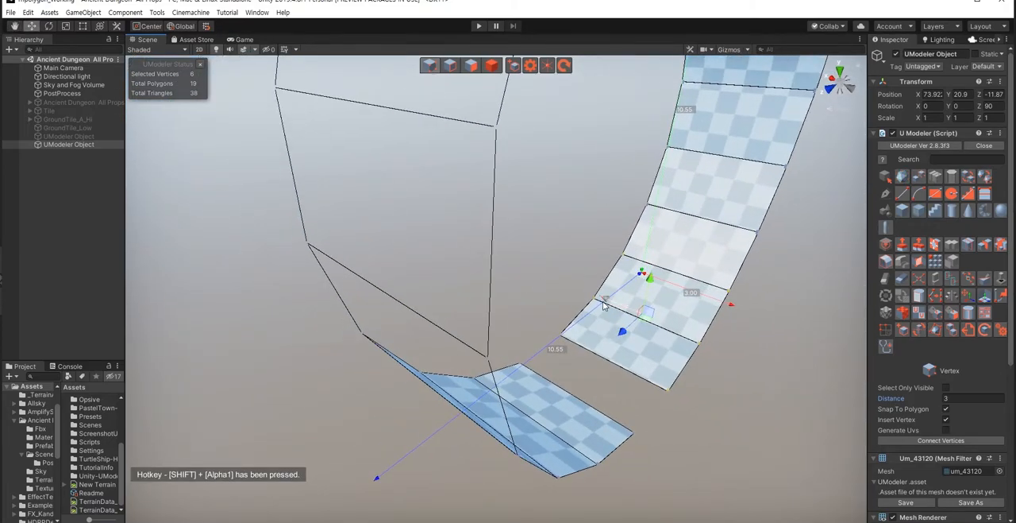
left_click_drag(612, 303, 532, 269)
left_click(636, 346)
Step: Adjust the neighbouring vertex rows near the ring's open end along X to stagger the strip
left_click_drag(536, 332, 672, 399, "alt")
left_click_drag(495, 279, 646, 333)
left_click_drag(544, 316, 550, 316)
left_click_drag(618, 273, 660, 290)
left_click_drag(539, 256, 546, 258)
Step: Shift the next vertex row up the strip outward along X by about 0.51
left_click_drag(759, 181, 591, 208)
right_click_drag(566, 390, 580, 275)
left_click_drag(568, 246, 627, 304)
left_click_drag(526, 273, 510, 277)
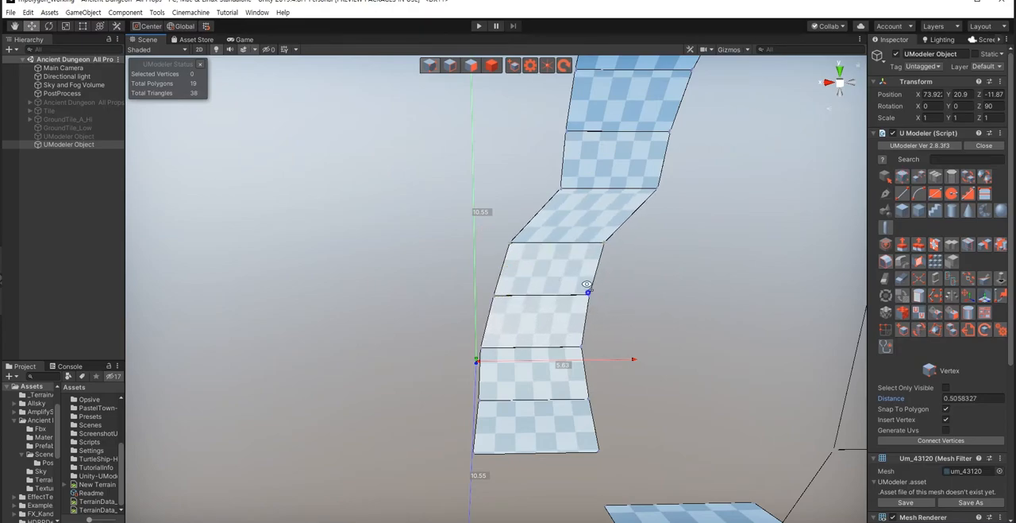
Step: Shift the following two vertex rows higher up the strip outward along X, the upper one by about 0.64
right_click_drag(588, 287, 589, 291)
left_click_drag(540, 242, 695, 285)
left_click_drag(564, 267, 532, 270)
right_click_drag(640, 332, 636, 319)
left_click_drag(569, 249, 718, 293)
left_click_drag(595, 274, 575, 274)
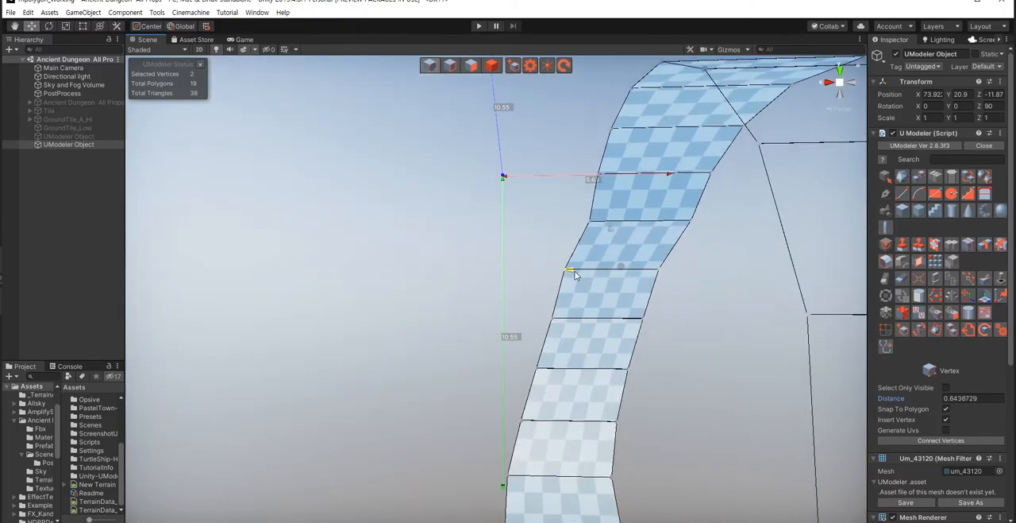
Step: Smooth the strip's lower curve by nudging its vertex rows along X, moving two adjacent rows together by about 0.2
right_click_drag(693, 414, 712, 430)
right_click_drag(637, 417, 635, 429)
left_click_drag(479, 285, 616, 375)
left_click_drag(504, 341, 499, 338)
left_click_drag(505, 245, 659, 287)
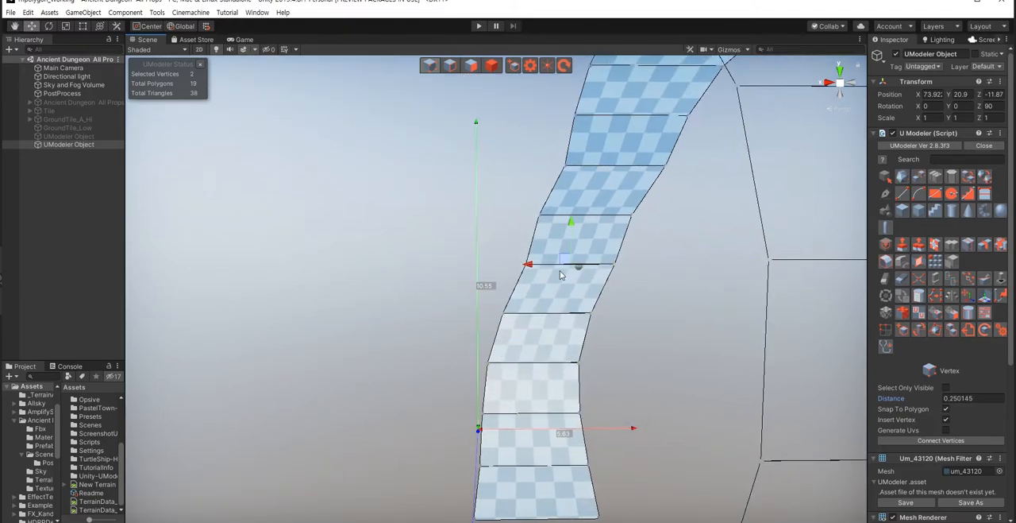
left_click_drag(533, 269, 641, 352)
left_click_drag(516, 296, 512, 296)
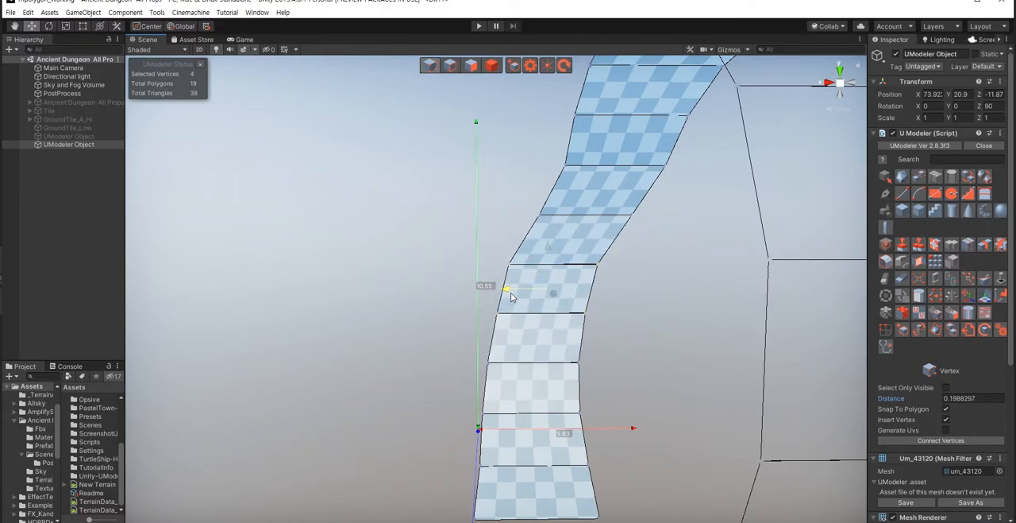
Step: Move two more vertex rows in the strip's upper part outward along X, the higher one by about 0.82
middle_click_drag(600, 357, 601, 449)
left_click_drag(508, 279, 666, 329)
left_click_drag(555, 305, 537, 310)
left_click(654, 367)
right_click_drag(516, 367, 568, 326)
left_click_drag(538, 335, 705, 382)
left_click_drag(575, 354, 549, 354)
Step: Move the vertex row just below the ring's upper bend outward along X by about 0.51
left_click(678, 408)
right_click_drag(595, 403, 613, 336)
left_click_drag(564, 318, 764, 368)
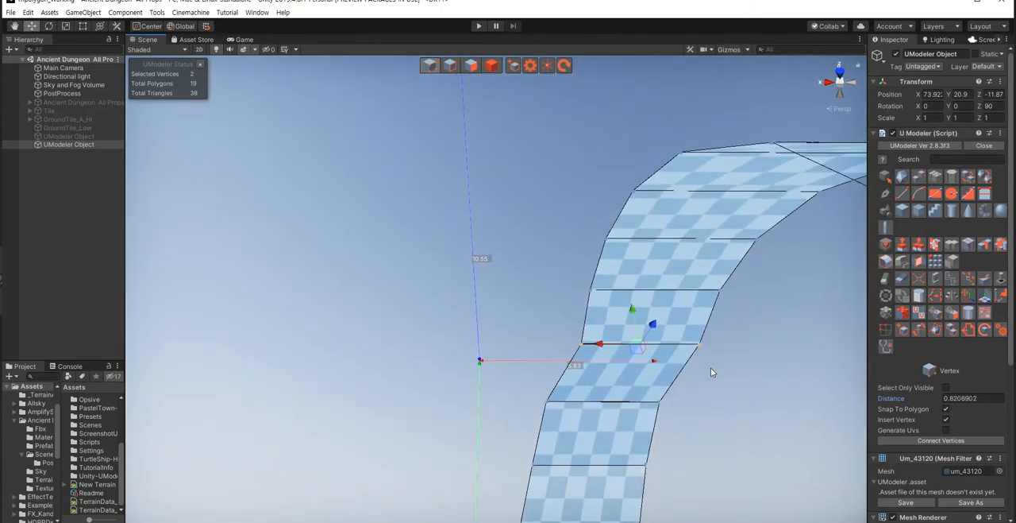
left_click_drag(597, 346, 578, 350)
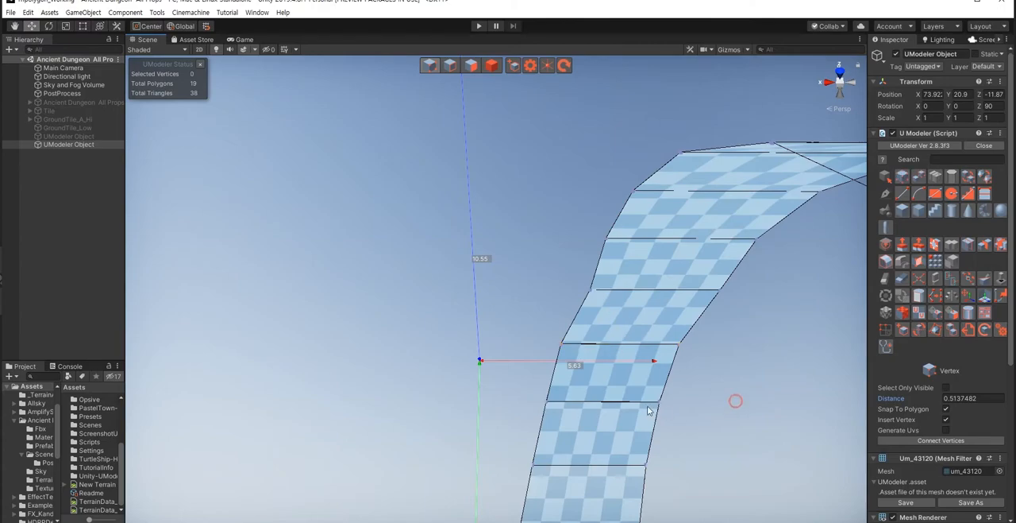
Step: Nudge the vertex row just above the strip's open end slightly along X
right_click_drag(648, 410, 637, 491)
right_click_drag(644, 381, 643, 418)
scroll(632, 416, "down", 4)
scroll(556, 429, "up", 3)
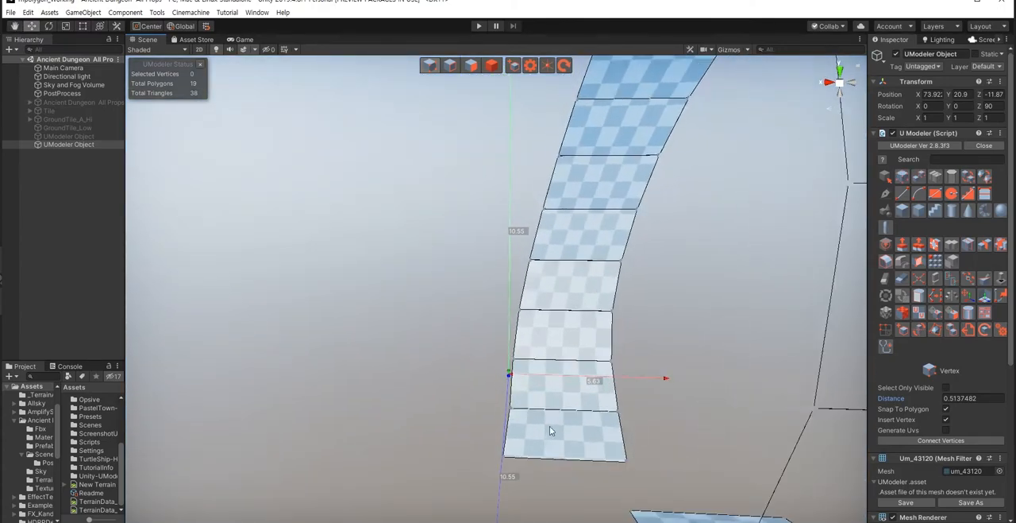
left_click_drag(482, 389, 652, 429)
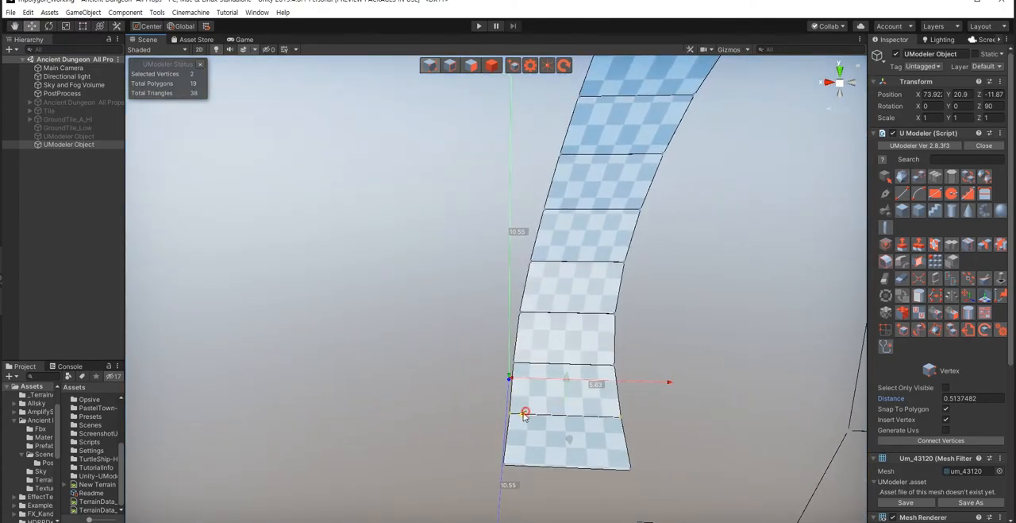
left_click(691, 417)
Step: Shift the next unadjusted vertex row towards the ring's upper bend outward along X
right_click_drag(617, 351, 531, 234)
key("w")
left_click_drag(543, 254, 724, 316)
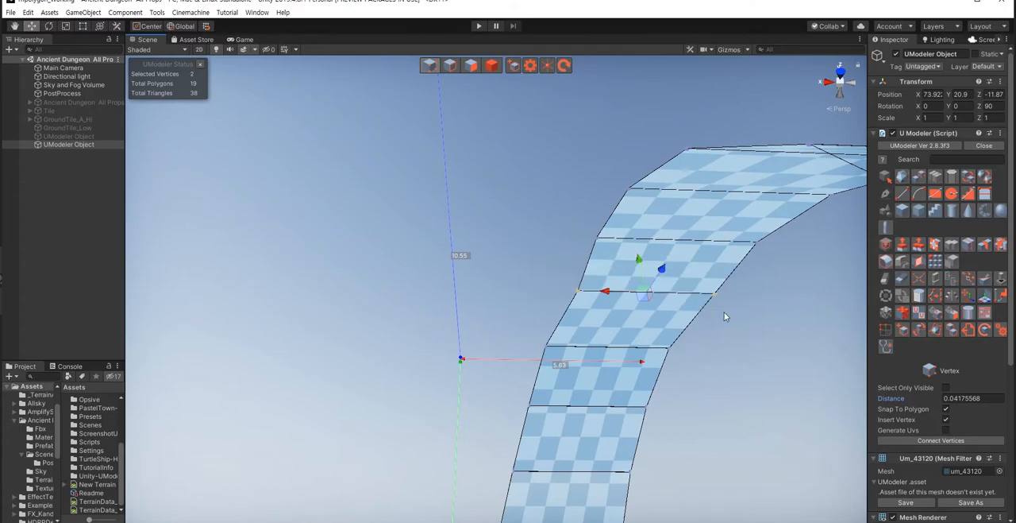
left_click_drag(608, 293, 596, 295)
Step: Even out the middle of the strip by nudging two vertex rows together and the row below them along X
right_click_drag(677, 387, 480, 301)
left_click_drag(456, 260, 585, 337)
left_click_drag(485, 315, 484, 314)
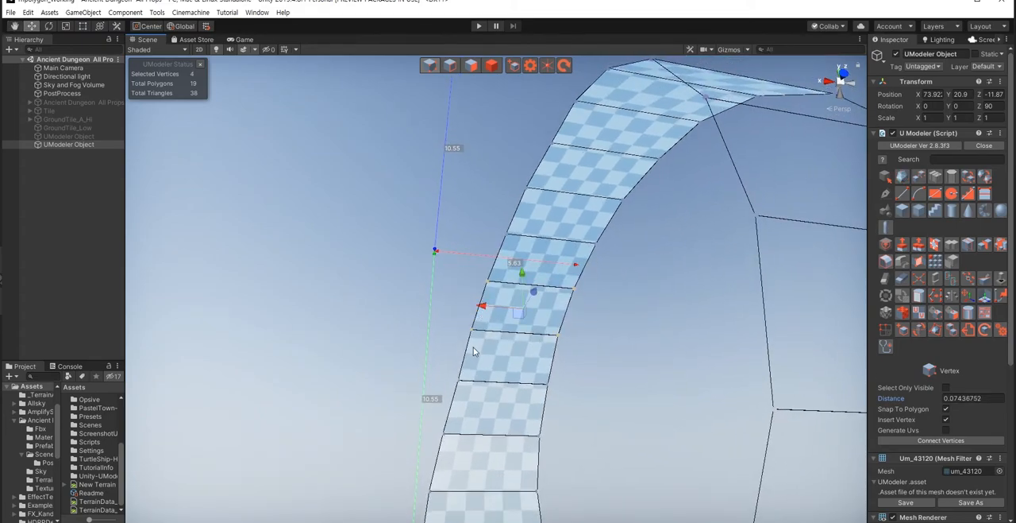
left_click_drag(441, 361, 578, 400, "shift")
left_click_drag(474, 337, 471, 339)
Step: Refine a lower vertex row by about 0.07 and a middle row by about 0.13 along X
left_click_drag(573, 411, 543, 442, "alt")
left_click_drag(432, 327, 580, 367)
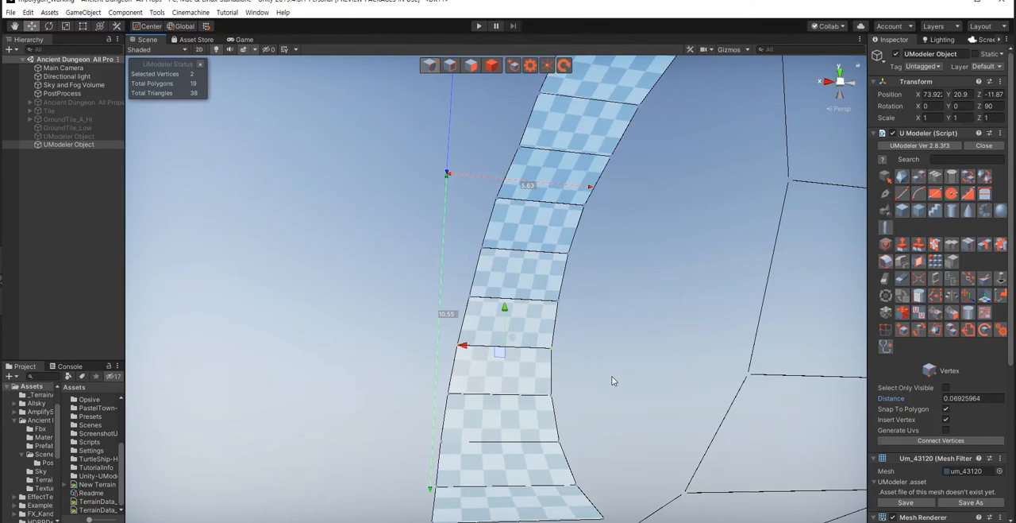
left_click_drag(532, 387, 623, 319, "alt")
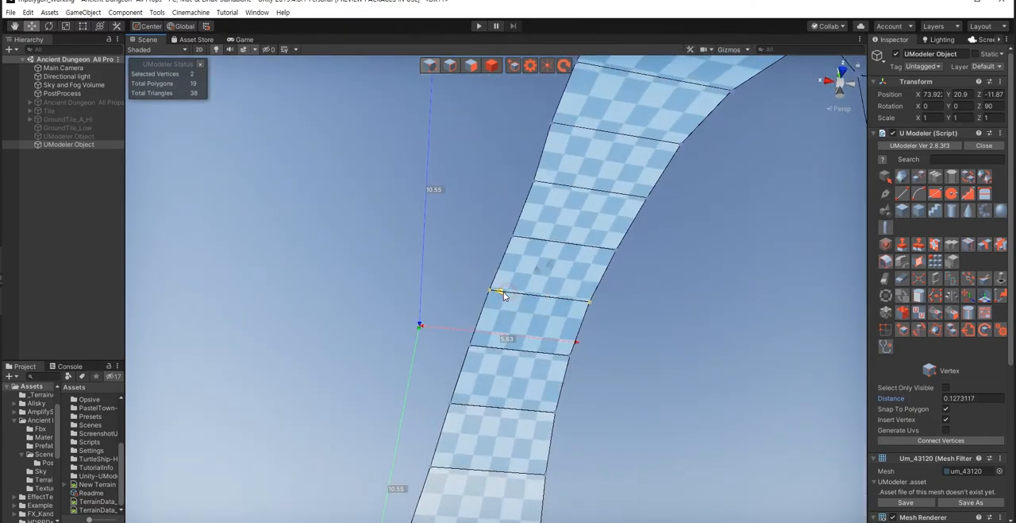
left_click(619, 367)
Step: Nudge the adjoining middle vertex rows along X, the last one by about 0.09, to smooth the curve
left_click_drag(463, 370, 465, 327, "alt")
left_click_drag(547, 324, 548, 325)
left_click_drag(617, 352, 572, 322, "shift")
left_click_drag(499, 315, 496, 314)
Step: Nudge two vertex rows below the ring's upper bend outward along X by about 0.11 and 0.05
left_click_drag(560, 367, 522, 352, "alt")
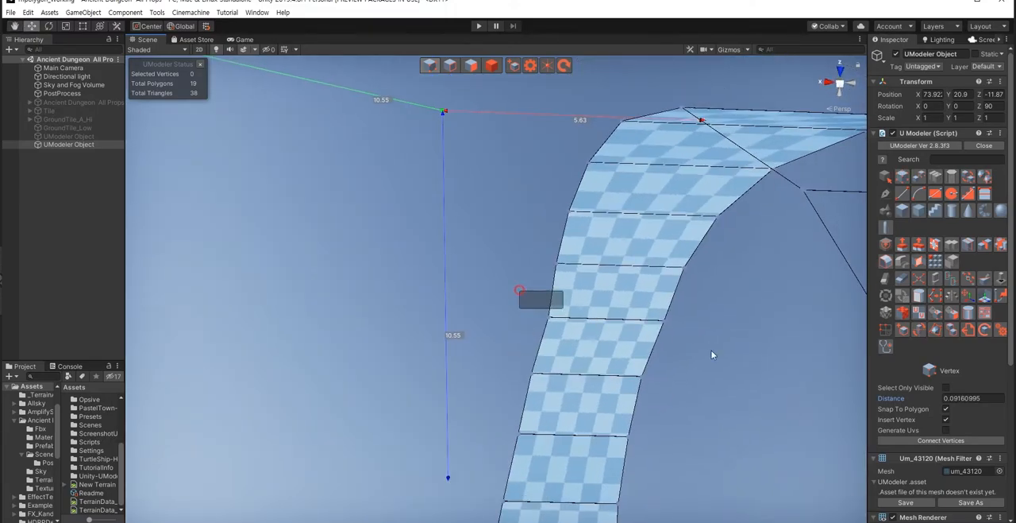
left_click_drag(715, 353, 520, 290)
left_click_drag(569, 321, 567, 324)
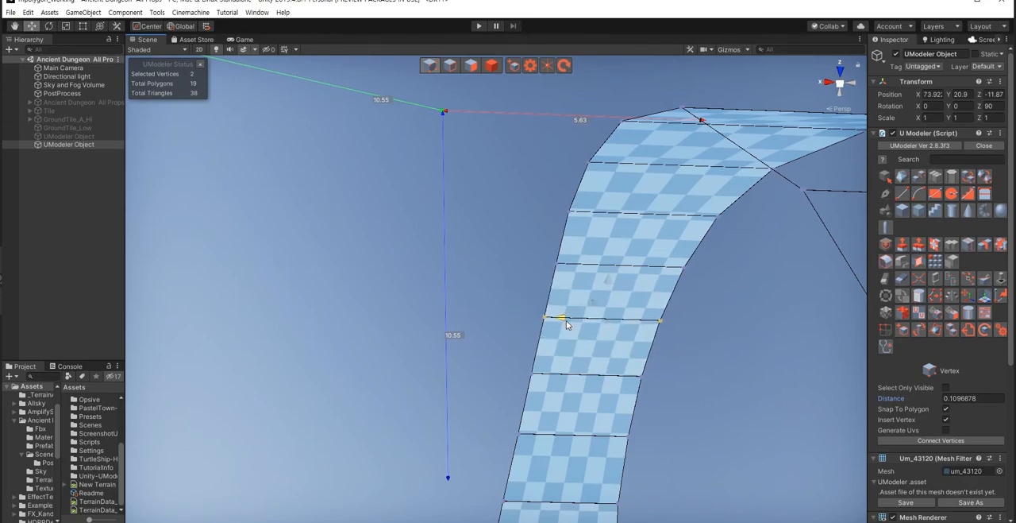
left_click(664, 379)
left_click_drag(529, 383, 639, 340, "alt")
left_click_drag(540, 331, 538, 331)
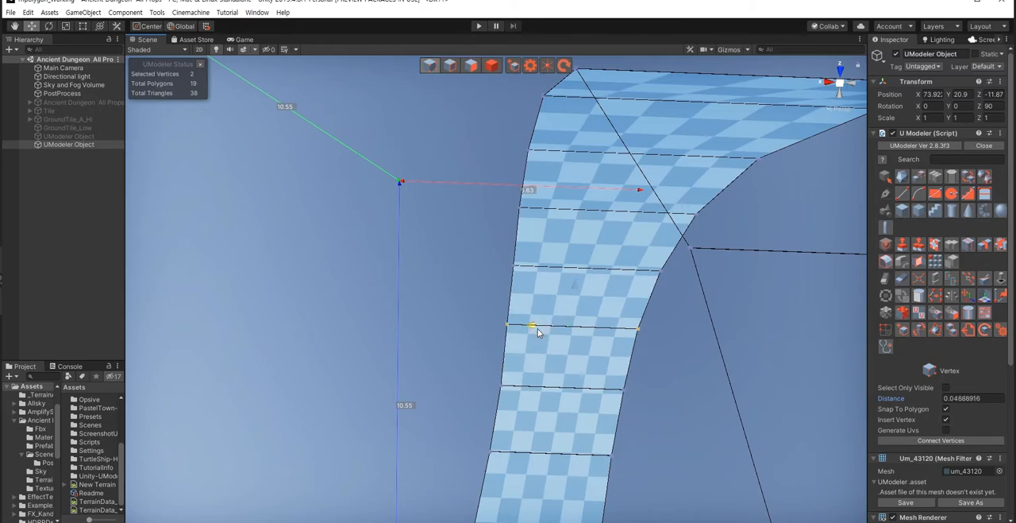
Step: Select the four vertices of the strip's end polygon and shift them further outward along X
left_click_drag(428, 341, 420, 436, "alt")
scroll(420, 436, "down", 6)
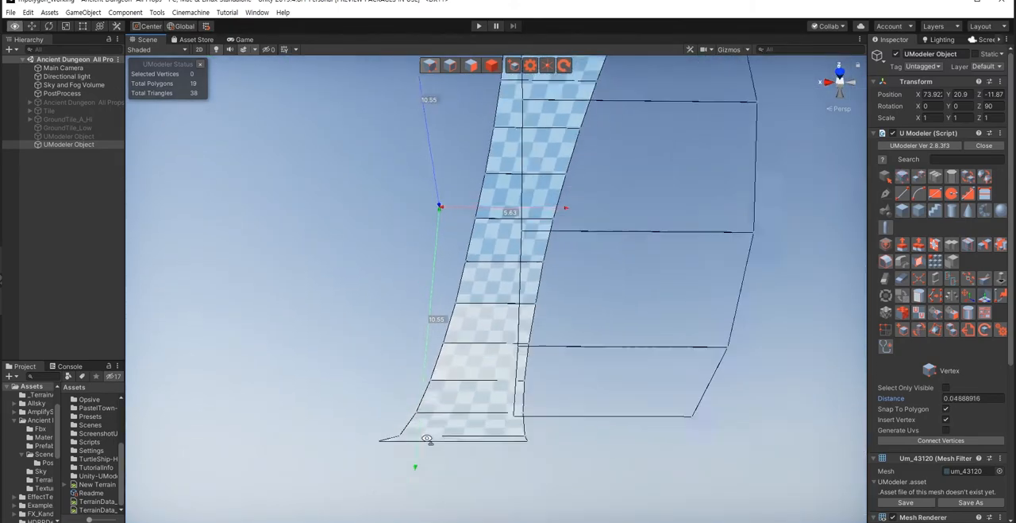
left_click_drag(519, 415, 614, 371, "alt")
left_click(600, 350)
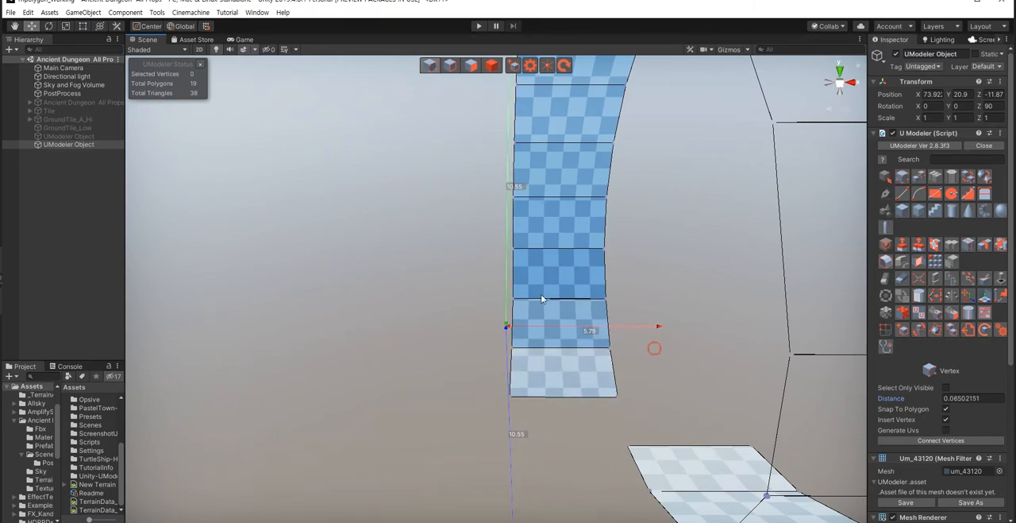
left_click_drag(536, 371, 467, 326, "alt")
left_click(467, 287)
left_click_drag(538, 407, 486, 321, "alt")
left_click_drag(545, 329, 591, 366)
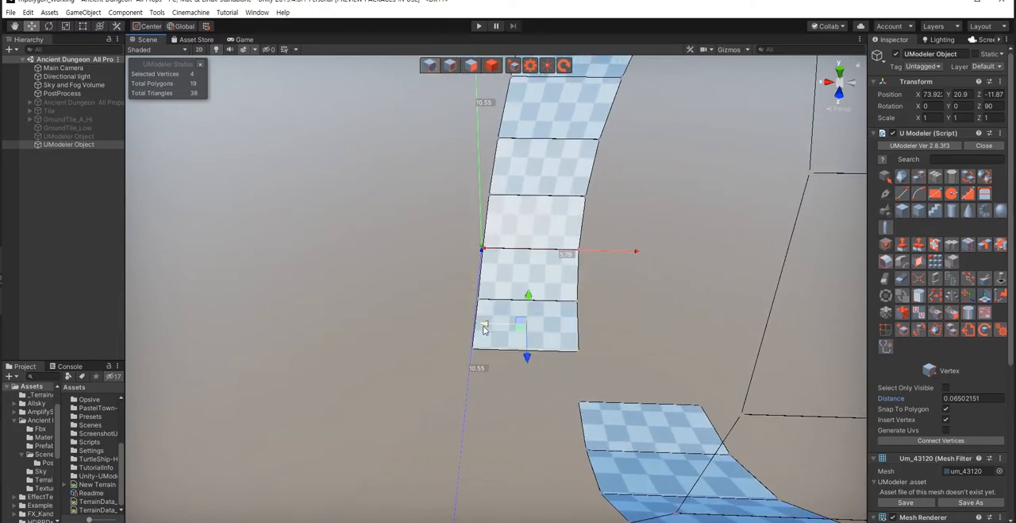
left_click_drag(485, 324, 477, 327)
Step: Shift the next two vertex rows above the strip's end outward along X by about 0.18 and 0.13
left_click_drag(448, 221, 610, 264)
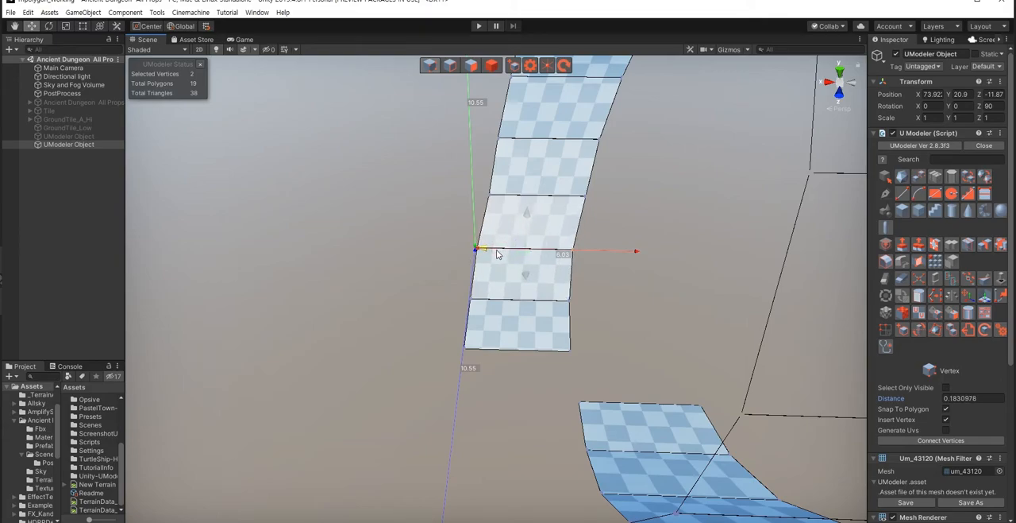
right_click_drag(470, 367, 472, 313)
scroll(472, 313, "up", 2)
middle_click_drag(491, 307, 487, 271)
left_click_drag(481, 265, 619, 302)
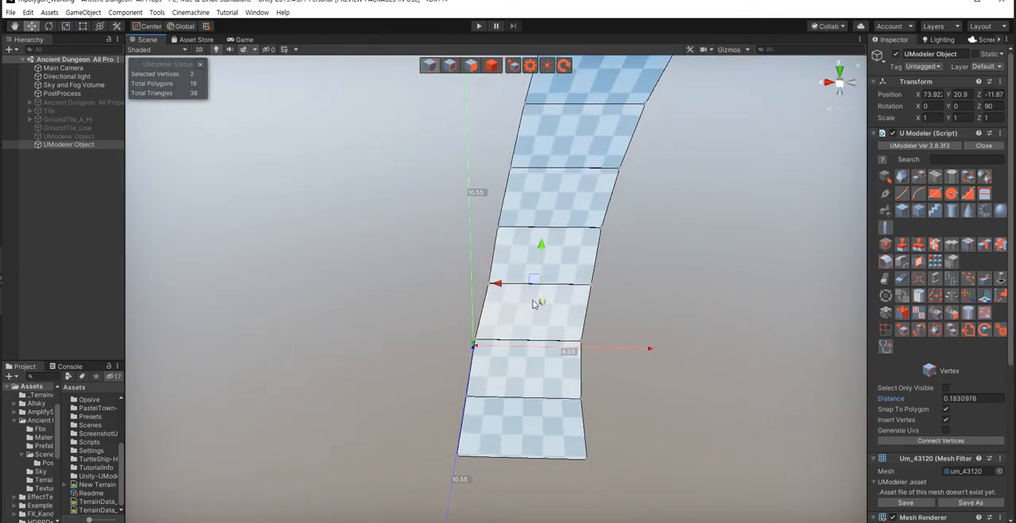
left_click_drag(507, 288, 503, 288)
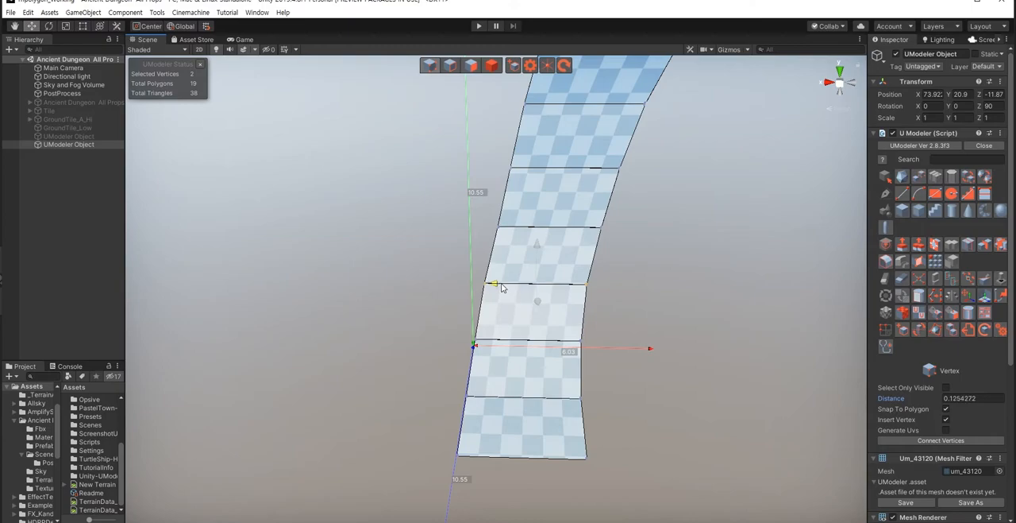
Step: Shift the next three vertex rows up the strip outward along X, the first by about 0.16 and the third by about 0.18
right_click_drag(564, 332, 569, 289)
left_click_drag(473, 279, 636, 317)
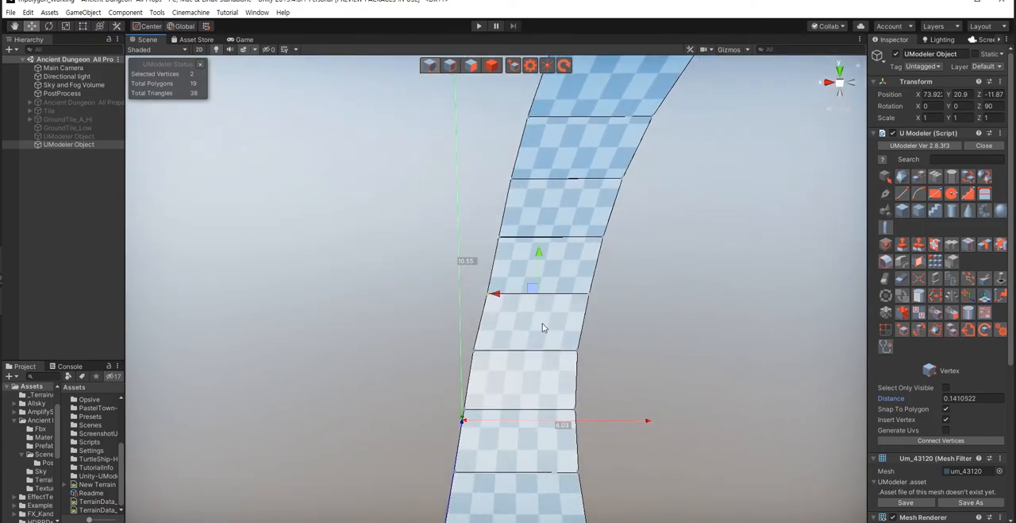
left_click(508, 300)
left_click_drag(450, 278, 624, 320)
left_click_drag(511, 298, 506, 301)
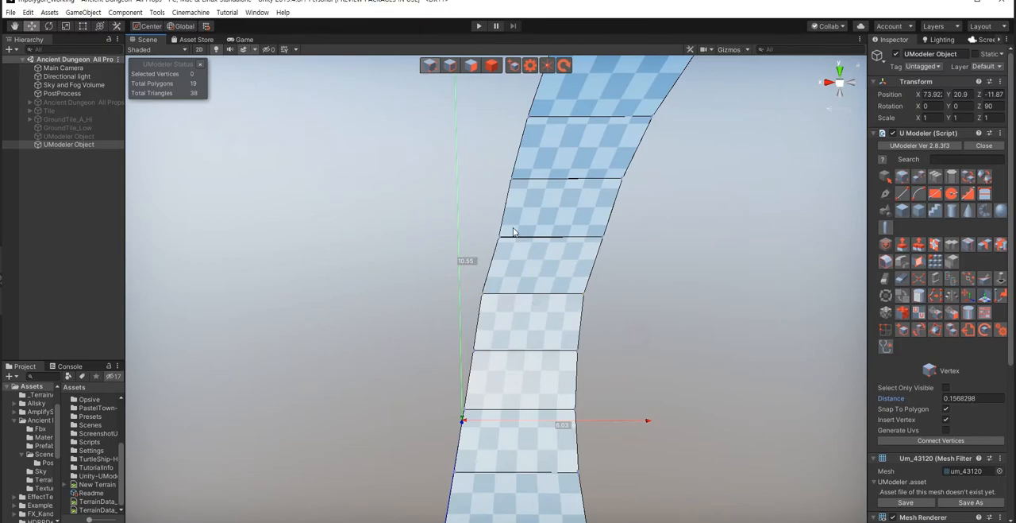
mouse_move(520, 233)
left_mouse_down()
mouse_move(628, 255)
mouse_move(519, 239)
left_mouse_up()
left_click(633, 302)
right_click_drag(574, 368, 540, 308)
left_click_drag(501, 225, 637, 271)
left_click_drag(545, 251, 538, 250)
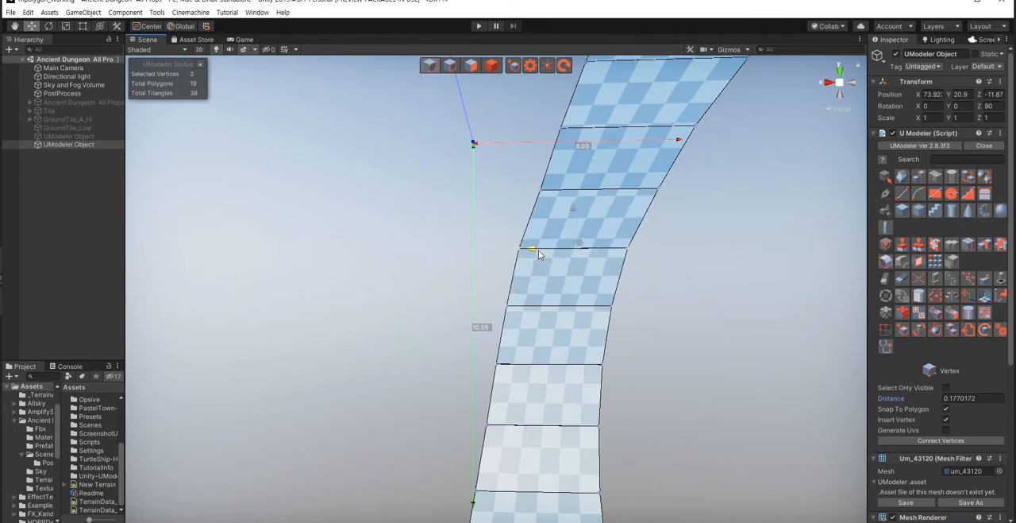
Step: Shift the following two vertex rows higher up the ring along X by about 0.18 and 0.25
left_click(646, 310)
right_click_drag(609, 339, 479, 249)
left_click_drag(478, 249, 669, 302)
left_click_drag(532, 279, 524, 283)
right_click_drag(598, 365, 608, 303)
left_click_drag(475, 265, 669, 322)
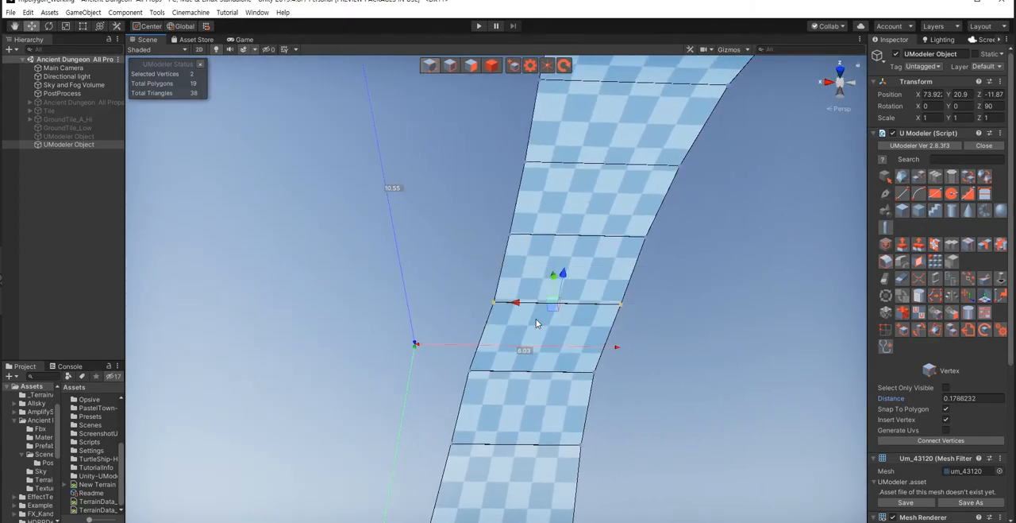
left_click_drag(524, 308, 513, 308)
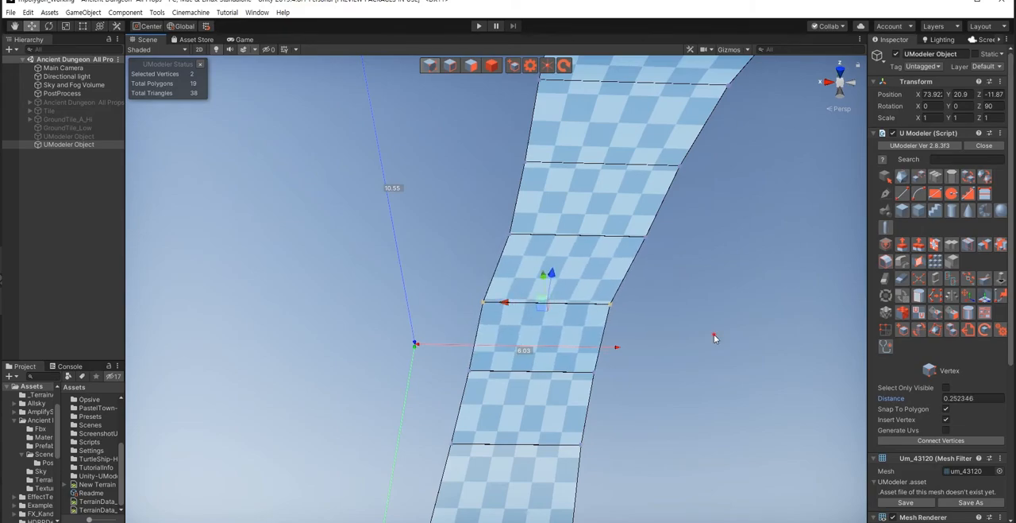
left_click(714, 334)
Step: Offset two further vertex rows toward the ring's top along X by about 0.20 and 0.17
right_click_drag(517, 318, 524, 282)
left_click_drag(482, 290, 665, 344)
left_click_drag(533, 326, 518, 324)
left_click(652, 373)
right_click_drag(489, 346, 491, 304)
left_click_drag(623, 305, 636, 311)
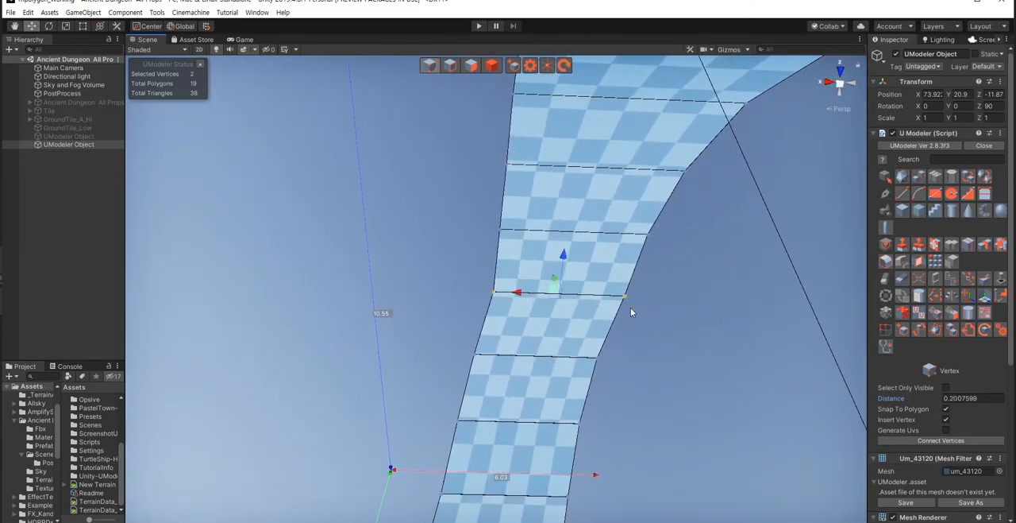
left_click_drag(524, 302, 516, 304)
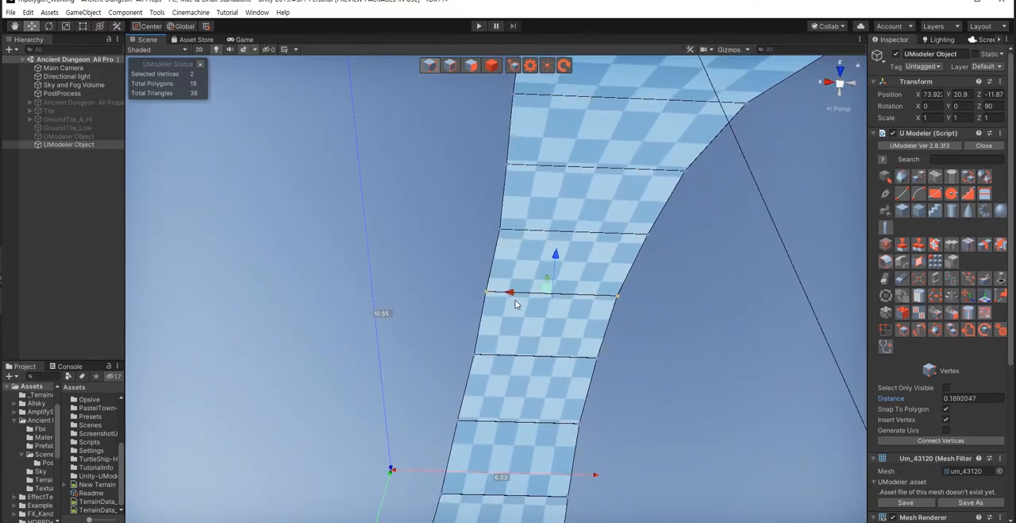
left_click(631, 347)
Step: Nudge the next vertex rows around the ring's top slightly along X to smooth the curve, the last by about 0.03
right_click_drag(511, 337, 509, 312)
left_click_drag(469, 262, 667, 308)
left_click_drag(540, 289, 540, 289)
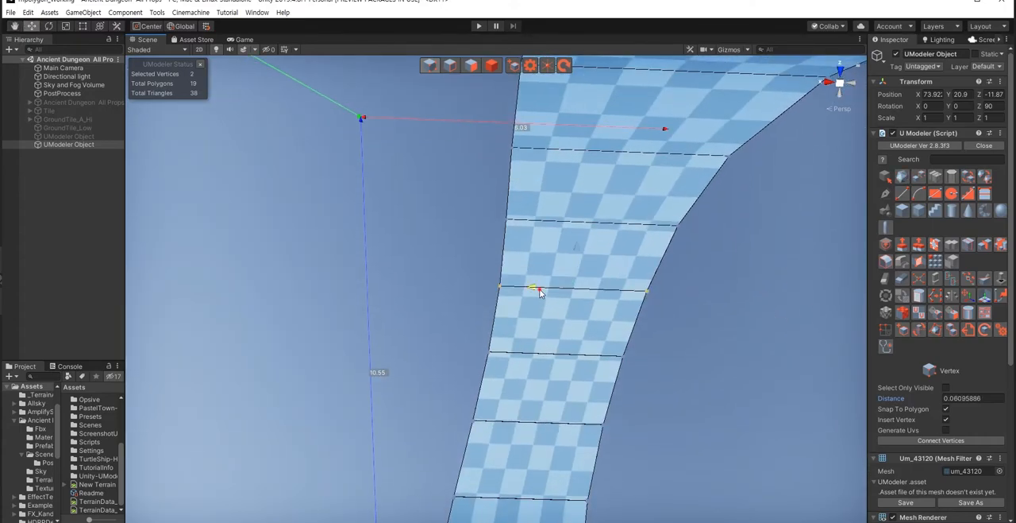
left_click(657, 339)
right_click_drag(548, 330, 528, 323)
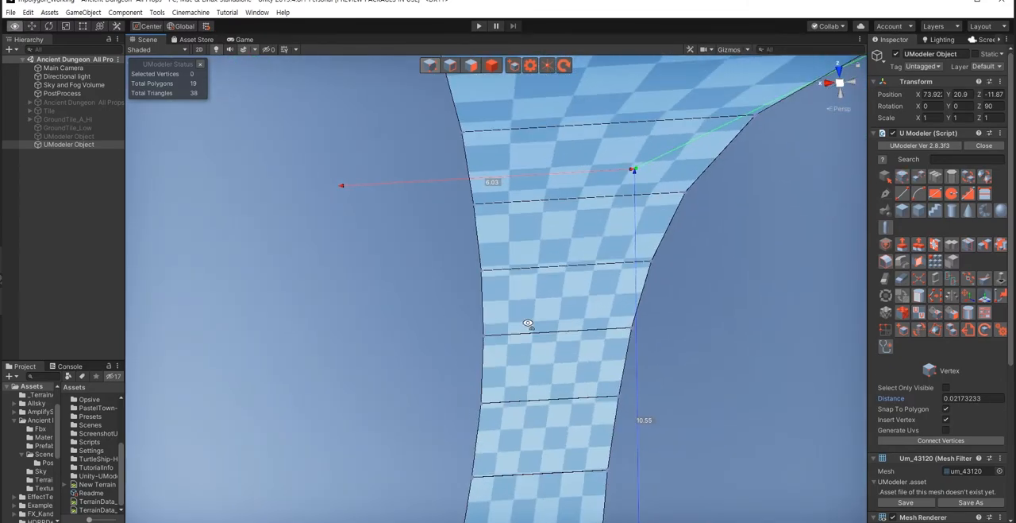
left_click_drag(459, 245, 674, 303)
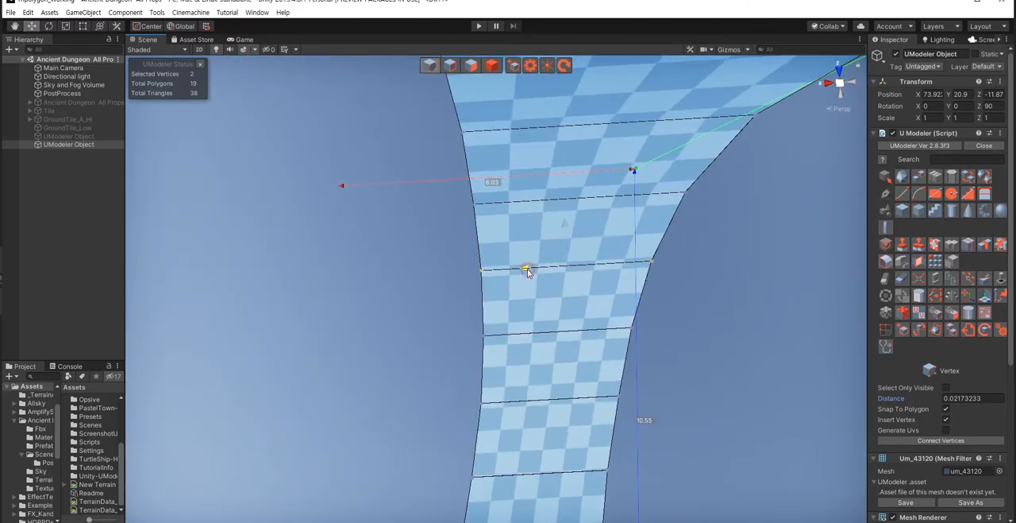
left_click_drag(686, 324, 421, 312, "alt")
left_click_drag(391, 273, 640, 333)
left_click_drag(463, 314, 609, 297, "alt")
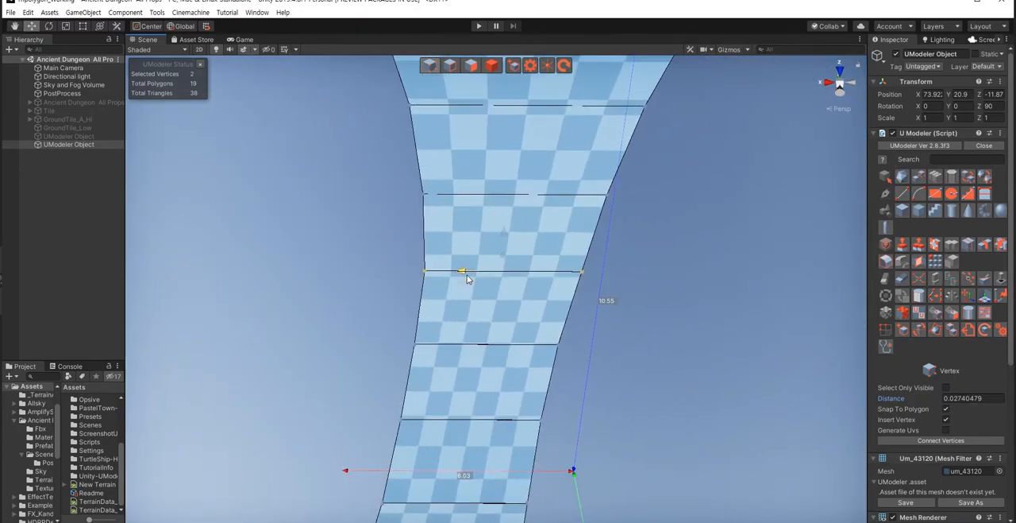
Step: Nudge two more vertex rows beyond the ring's top along X to keep both borders of the strip smooth
left_click_drag(372, 313, 611, 324, "alt")
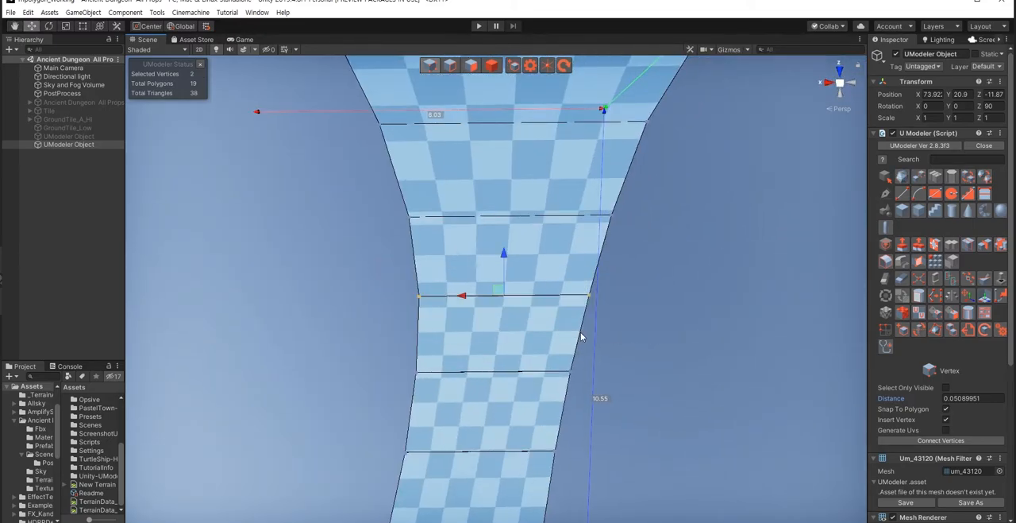
left_click_drag(340, 355, 532, 392, "alt")
scroll(418, 374, "up", 5)
left_click_drag(425, 373, 421, 374)
Step: Shift the two vertex rows closest to one end of the strip outward along X by about 0.11 and 0.10
left_click_drag(378, 302, 484, 333)
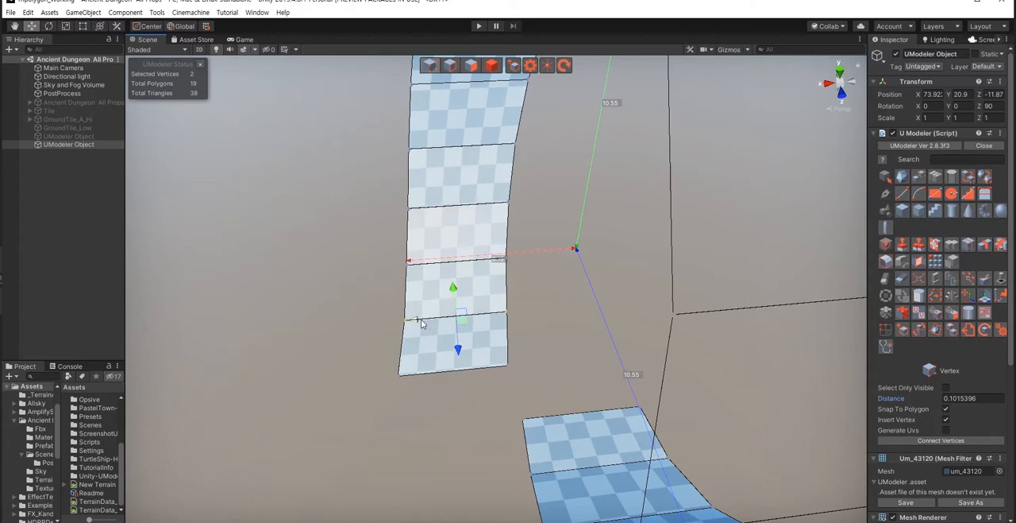
left_click_drag(385, 247, 500, 291)
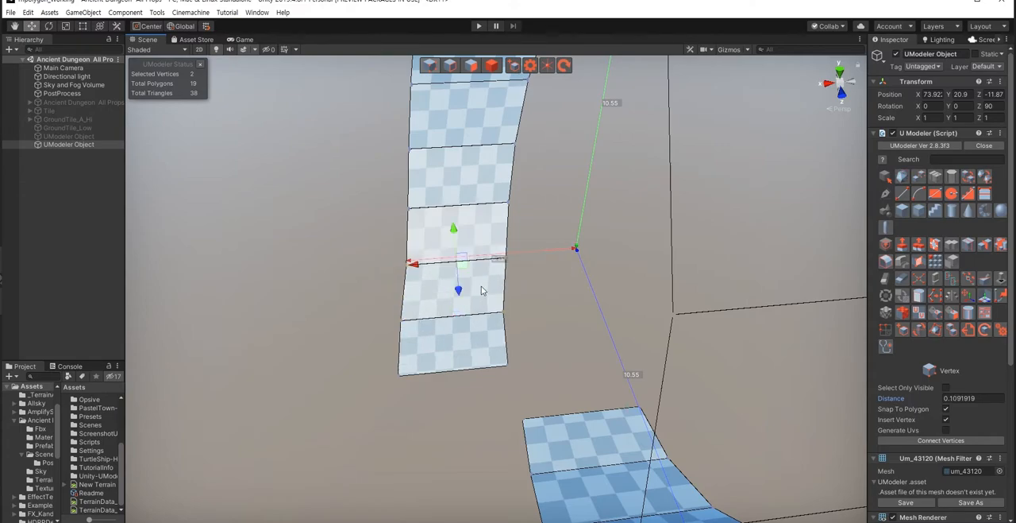
left_click_drag(366, 233, 423, 271)
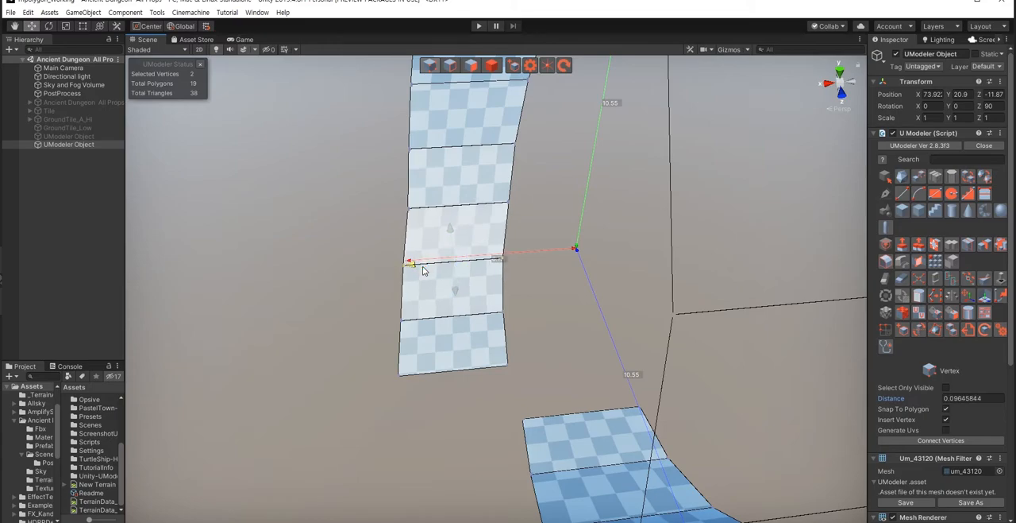
Step: Shift the vertices near the opposite end of the strip outward along X in two successive selections
left_click_drag(478, 392, 386, 332, "alt")
left_click_drag(372, 292, 553, 421)
left_click_drag(524, 348, 516, 348)
left_click(660, 445)
left_click_drag(353, 372, 596, 438)
left_click_drag(512, 406, 496, 342)
left_click(619, 411)
Step: Nudge the next two vertex rows above that end along X by about 0.03 and 0.01
left_click_drag(405, 315, 637, 350)
left_click_drag(540, 333, 537, 334)
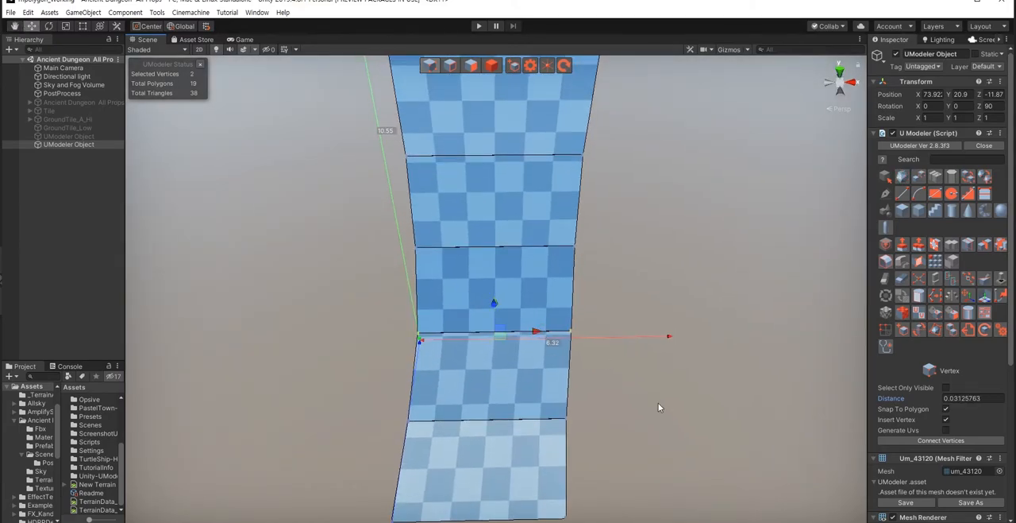
left_click(658, 405)
right_click_drag(553, 389, 557, 352)
left_click_drag(383, 305, 601, 363)
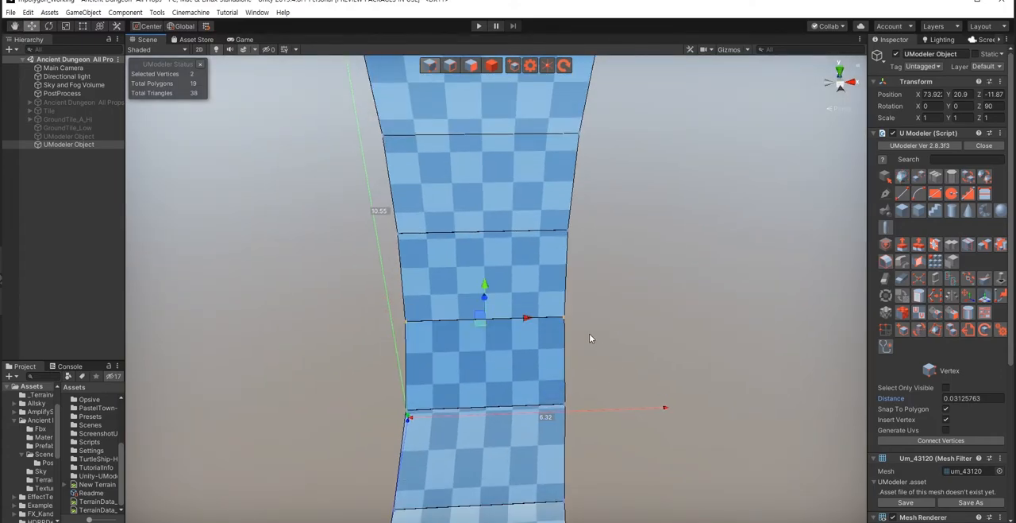
left_click_drag(463, 327, 456, 381, "alt")
scroll(379, 372, "down", 3)
right_click_drag(455, 381, 486, 383)
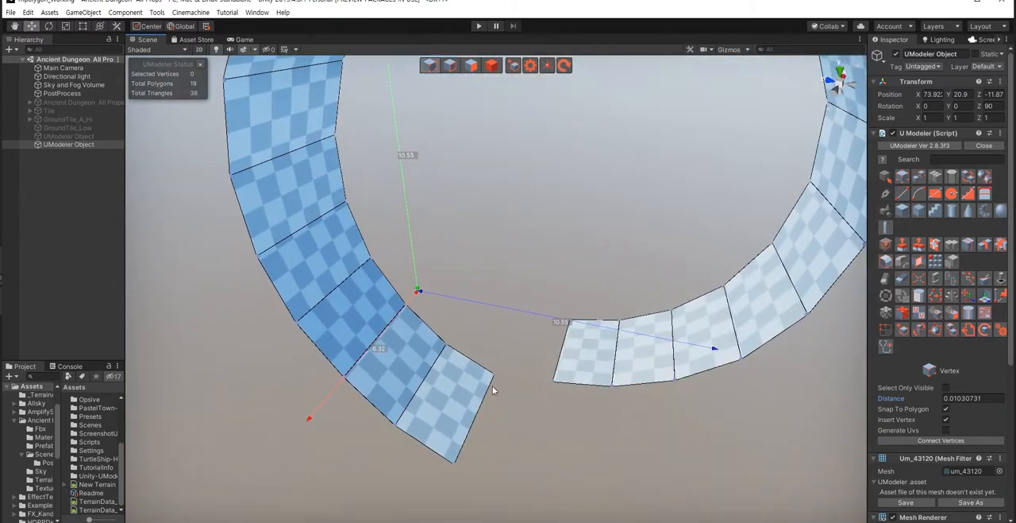
Step: In edge mode, extrude one end edge of the ring into a straight flat run of three polygons and adjust its joint
key("shift+2")
left_click(473, 420)
left_click_drag(473, 420, 385, 303, "alt")
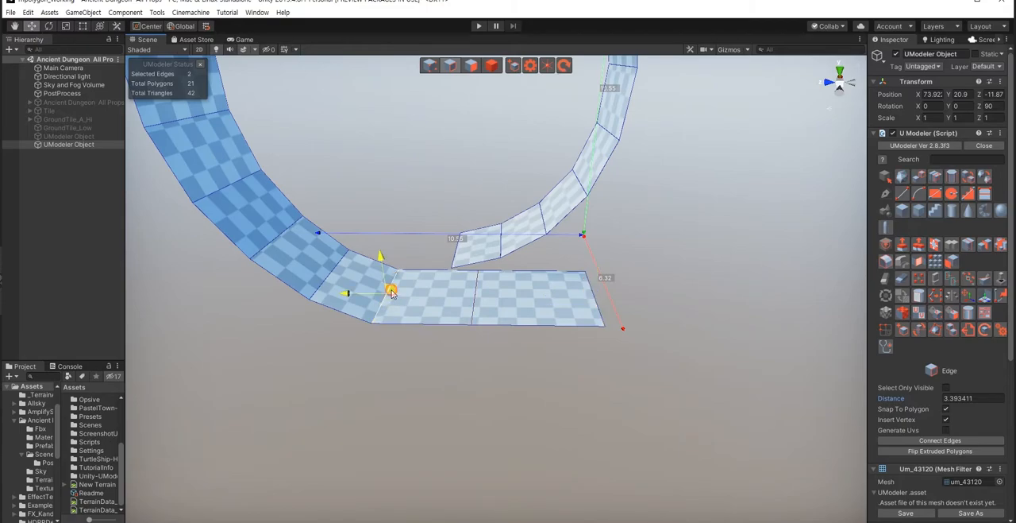
left_click_drag(447, 361, 512, 362, "alt")
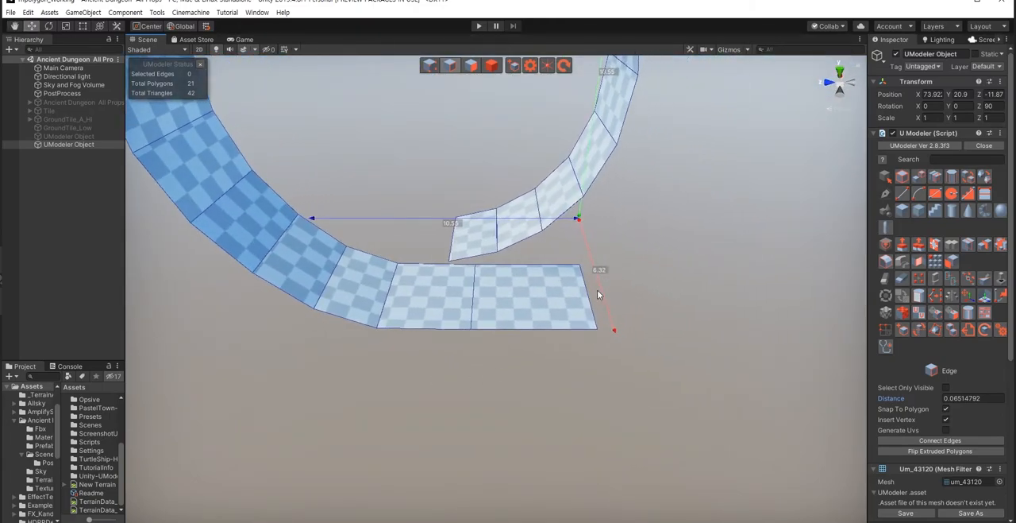
left_click(586, 295)
left_click_drag(589, 299, 656, 329, "shift")
Step: Extrude the ring's opposite end edge straight out three times by about 2.84, 4.33 and 6.28
left_click_drag(575, 383, 353, 307, "alt")
left_click(450, 311)
key("a")
right_click_drag(404, 351, 407, 353)
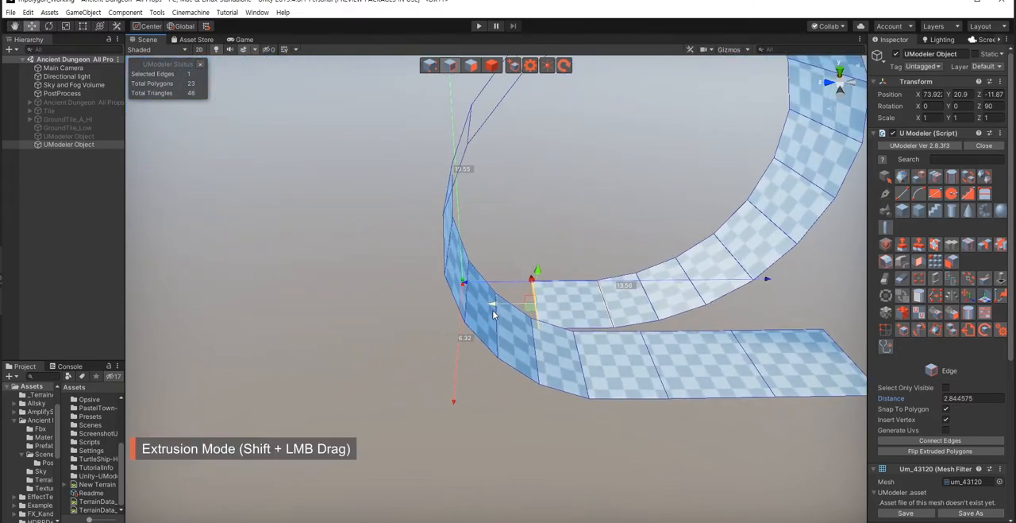
left_click_drag(498, 307, 399, 339, "shift")
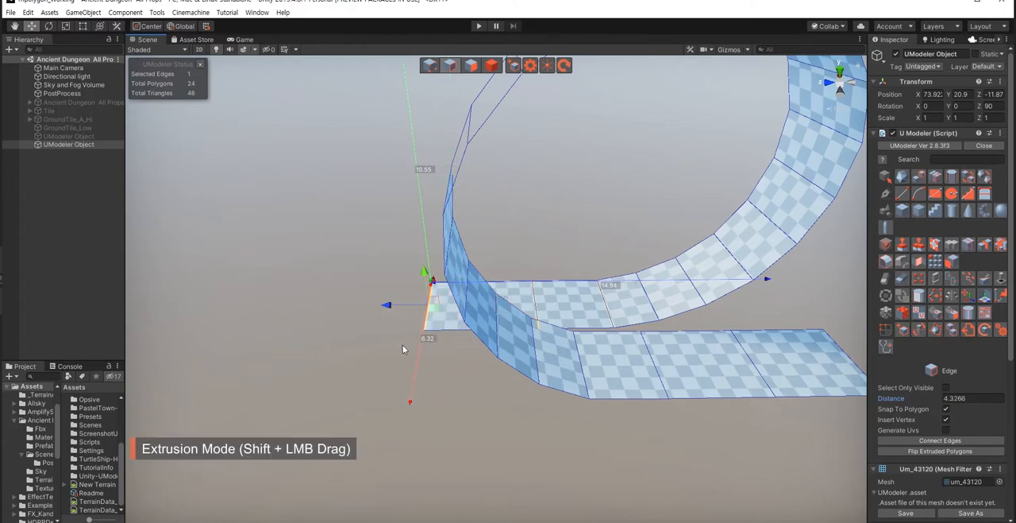
left_click_drag(400, 306, 262, 316, "shift")
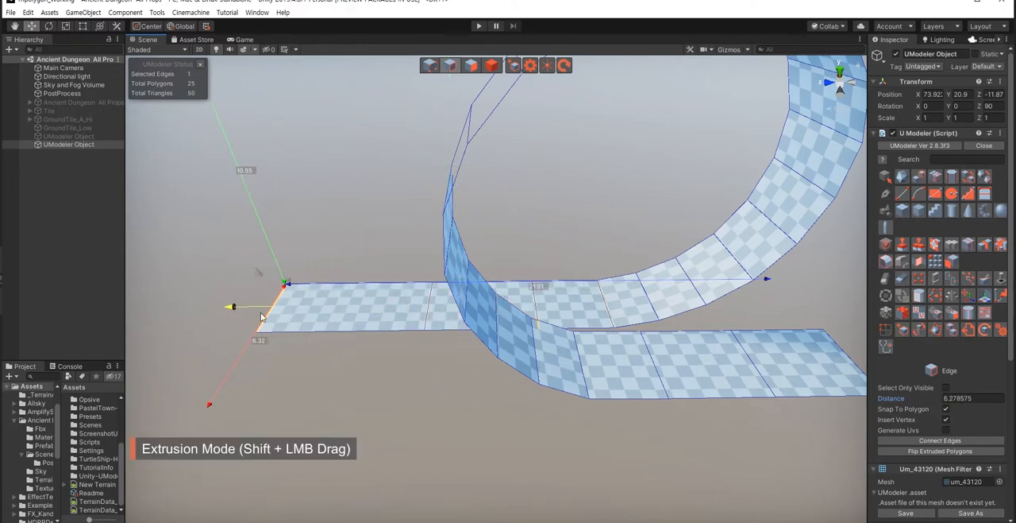
right_click_drag(409, 400, 408, 397)
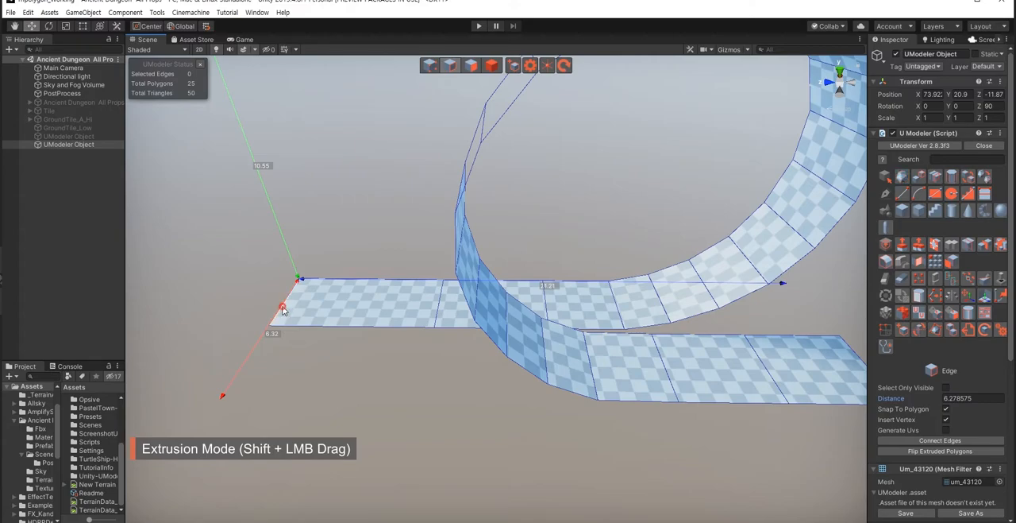
left_click_drag(241, 300, 257, 298)
left_click(371, 380)
Step: Extrude the end edge of the first straight run two more times, the last by about 4.42
right_click_drag(372, 379, 387, 395)
key("d")
left_click(450, 340)
left_click_drag(451, 333, 522, 336, "shift")
key("s")
mouse_move(498, 349)
right_mouse_down()
mouse_move(490, 358)
mouse_move(517, 345)
right_mouse_up()
key("w")
left_click_drag(520, 338, 610, 341, "shift")
Step: Extrude the run's end edge diagonally sideways and rotate it to start a flat bend
right_click_drag(438, 359, 477, 343)
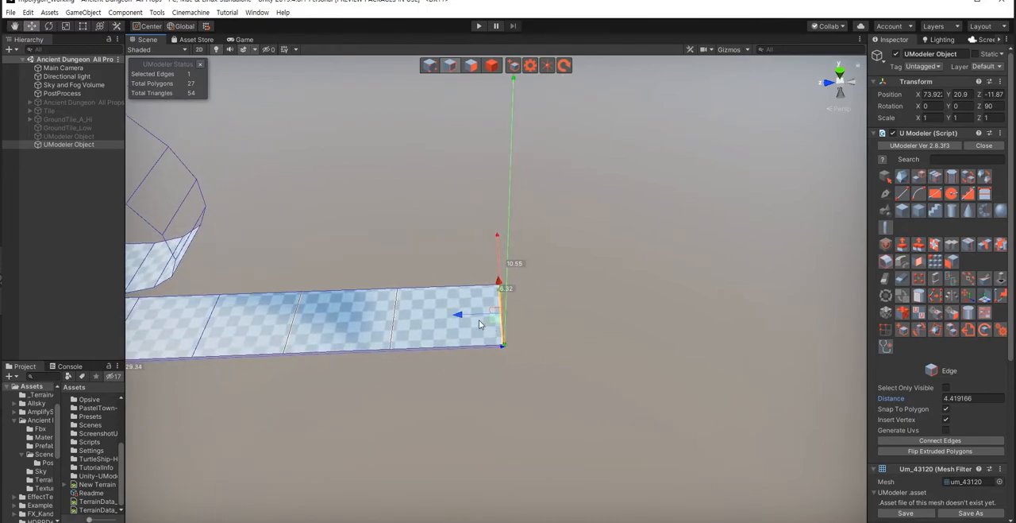
left_click_drag(495, 324, 481, 402, "shift")
key("e")
key("w")
middle_click_drag(481, 401, 490, 401)
left_click_drag(491, 402, 504, 395, "alt")
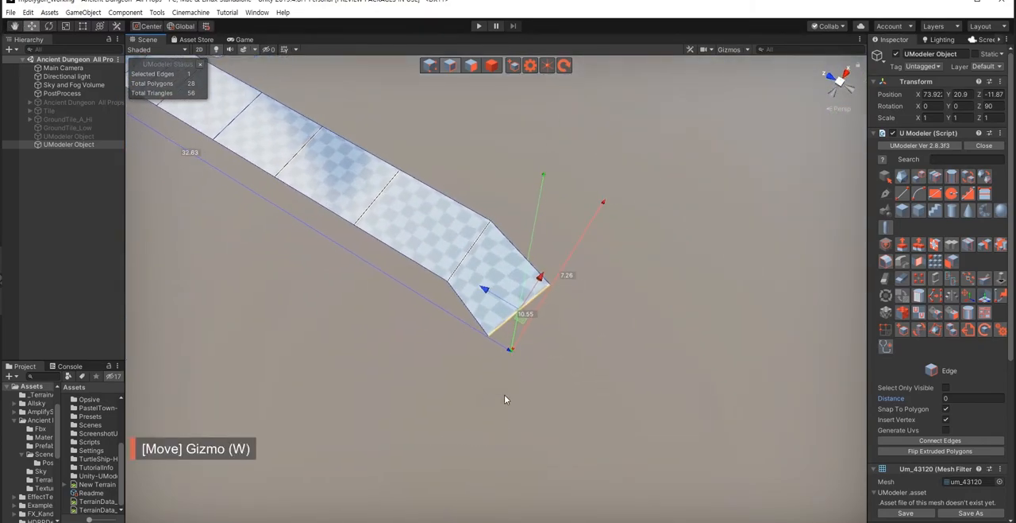
Step: Extrude the end edge twice more around the bend, rotating it after each extrusion to follow the curve
left_click_drag(523, 326, 439, 374, "shift")
key("e")
key("w")
left_click_drag(413, 379, 566, 350, "alt")
key("e")
key("w")
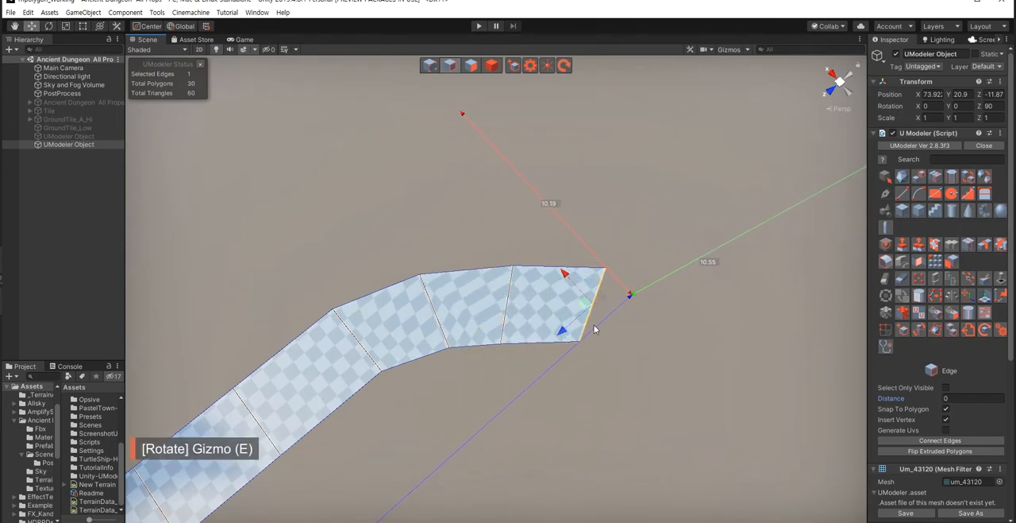
Step: Extrude the end edge by about 3.26 along the bend, then rotate it and adjust its position
left_click_drag(586, 303, 658, 331)
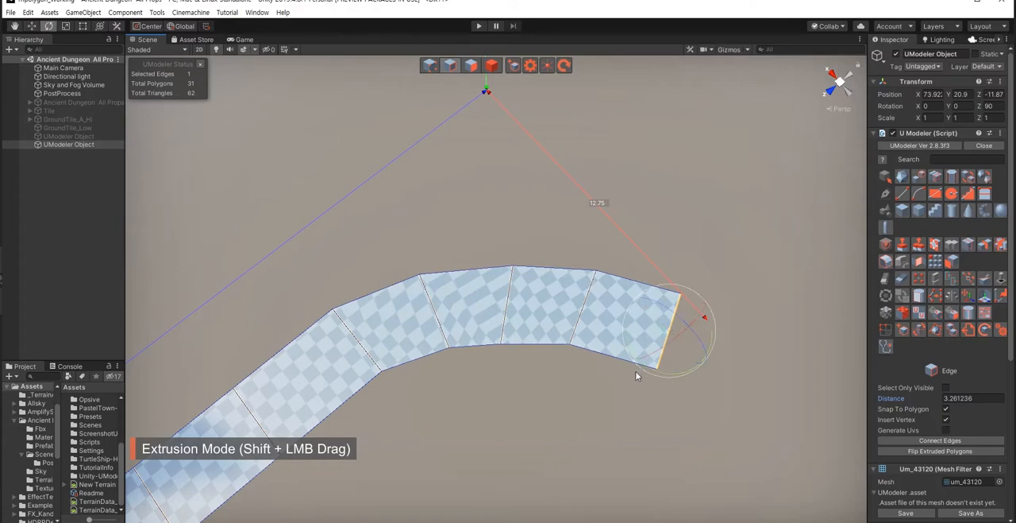
left_click_drag(668, 375, 651, 372)
key("w")
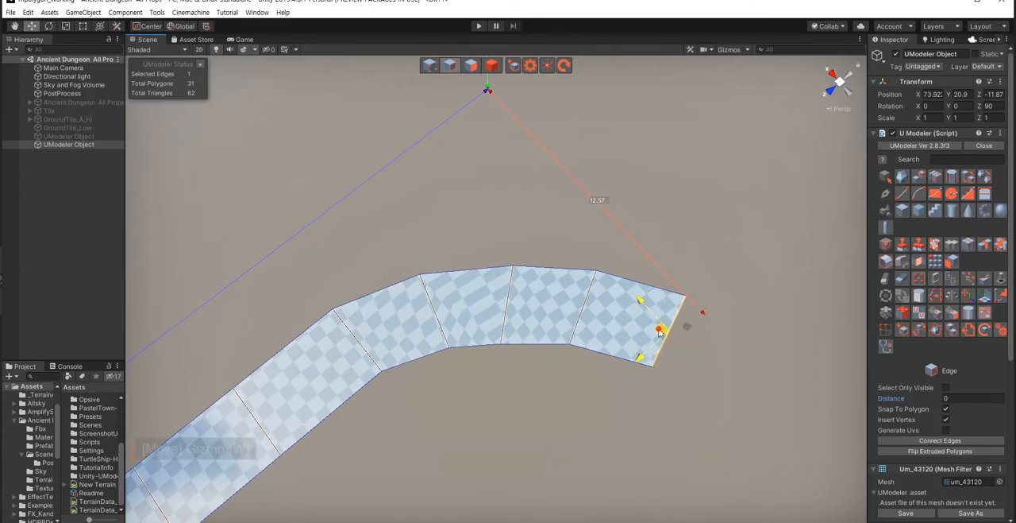
left_click_drag(660, 332, 644, 332)
Step: Add another extruded polygon to the bend and rotate its end edge square to the path
left_click_drag(644, 333, 720, 368, "shift")
right_click_drag(548, 396, 570, 378)
key("d")
key("e")
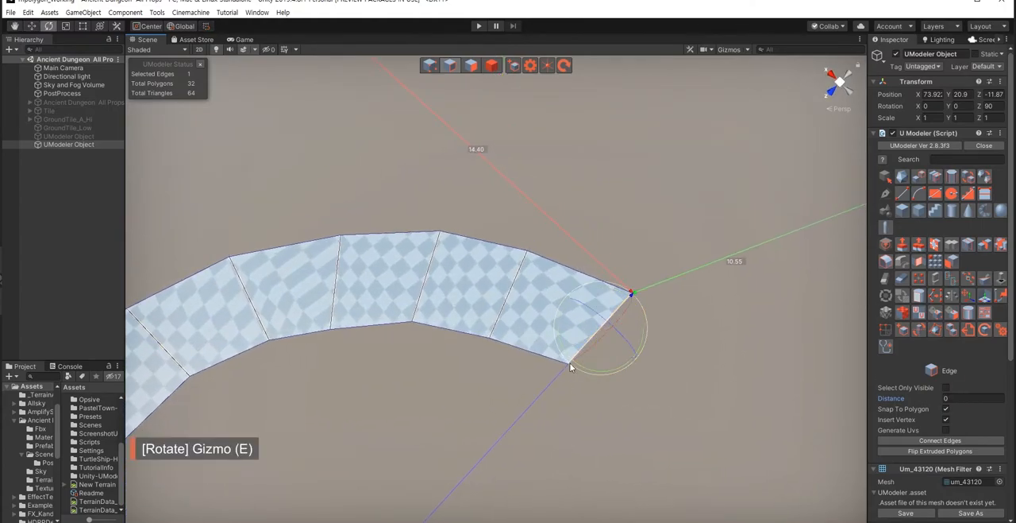
key("w")
Step: Extrude the end edge by about 2.77 further around the bend and rotate it to match the turn
left_click_drag(587, 326, 652, 387)
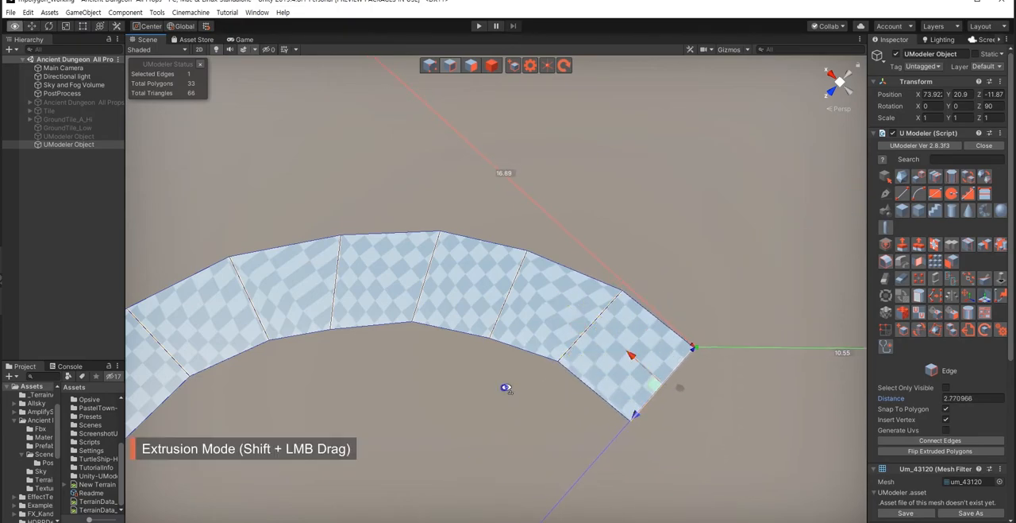
right_click_drag(506, 387, 455, 403)
scroll(455, 404, "down", 5)
right_click_drag(627, 402, 510, 396)
left_click_drag(558, 400, 464, 381, "alt")
key("e")
key("w")
Step: Extrude the end edge by about 2.95 to continue the turn and rotate it toward the new direction
left_click_drag(477, 347, 546, 321, "shift")
left_click_drag(494, 389, 533, 426, "alt")
scroll(533, 425, "down", 3)
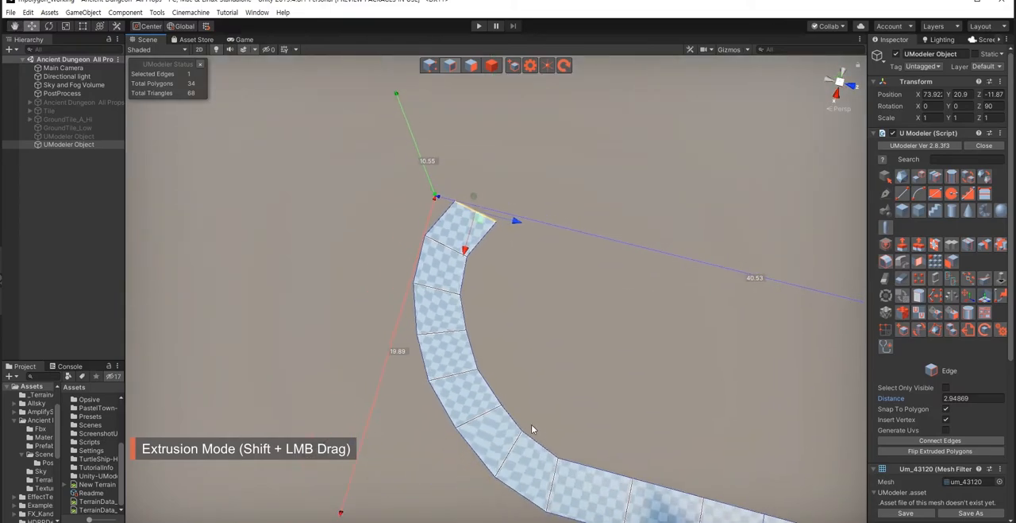
scroll(508, 405, "up", 3)
middle_click_drag(486, 349, 475, 387)
scroll(482, 383, "up", 3)
key("e")
left_click_drag(468, 324, 442, 329)
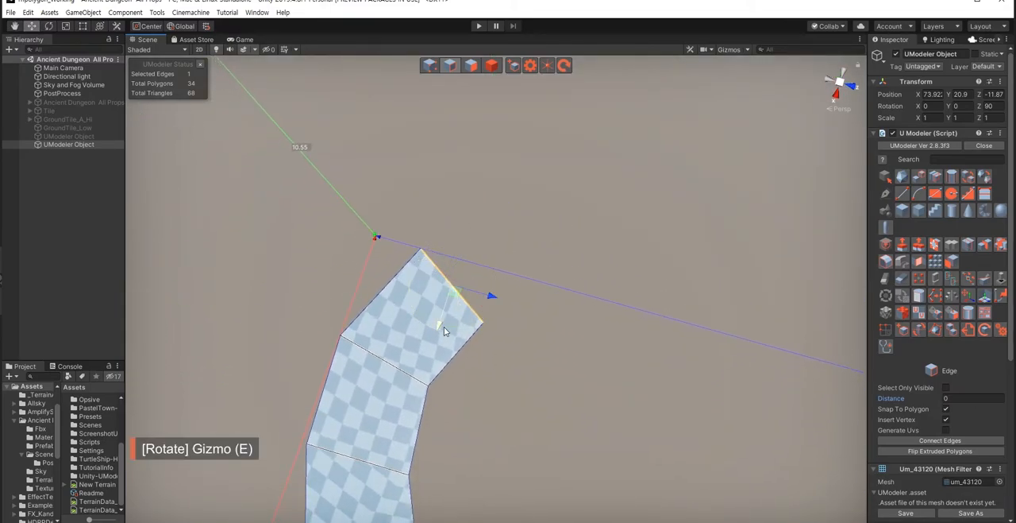
Step: Extrude the end edge by about 2.89 further around the bend and rotate it to follow the curve
key("w")
left_click_drag(454, 290, 534, 254, "shift")
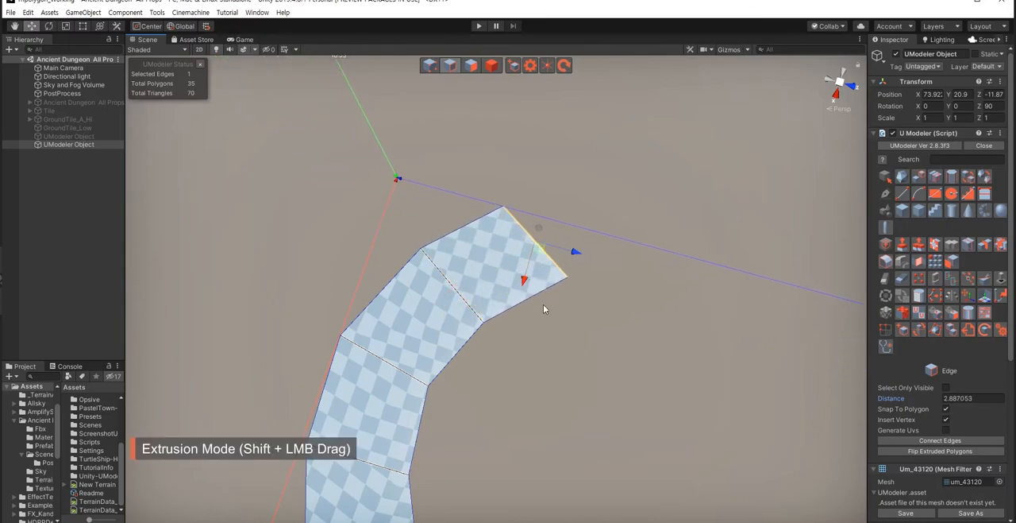
scroll(543, 303, "down", 3)
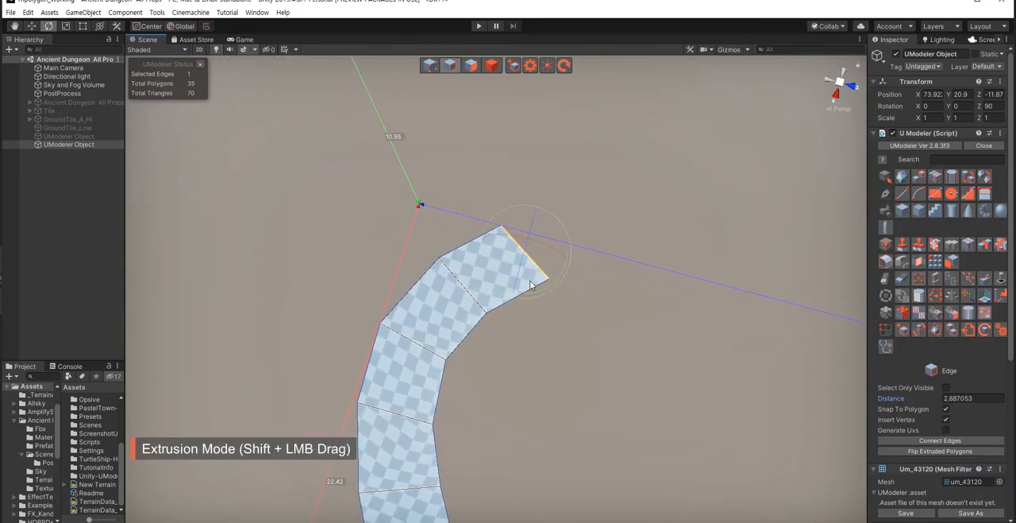
key("e")
left_click_drag(535, 293, 509, 298)
Step: Extrude another section along the lower part of the bend and rotate its end edge toward the return direction
key("w")
left_click_drag(557, 344, 447, 381, "alt")
scroll(557, 308, "up", 2)
key("e")
key("w")
middle_click_drag(452, 342, 444, 397)
scroll(446, 397, "down", 3)
Step: Extrude the closing section of the U-shaped bend, rotate its end edge square to the path and shift it about 0.26
left_click_drag(557, 364, 496, 390)
key("e")
left_click_drag(474, 429, 449, 410)
key("w")
left_click_drag(492, 385, 487, 382)
key("a")
right_click_drag(461, 397, 473, 386)
key("s")
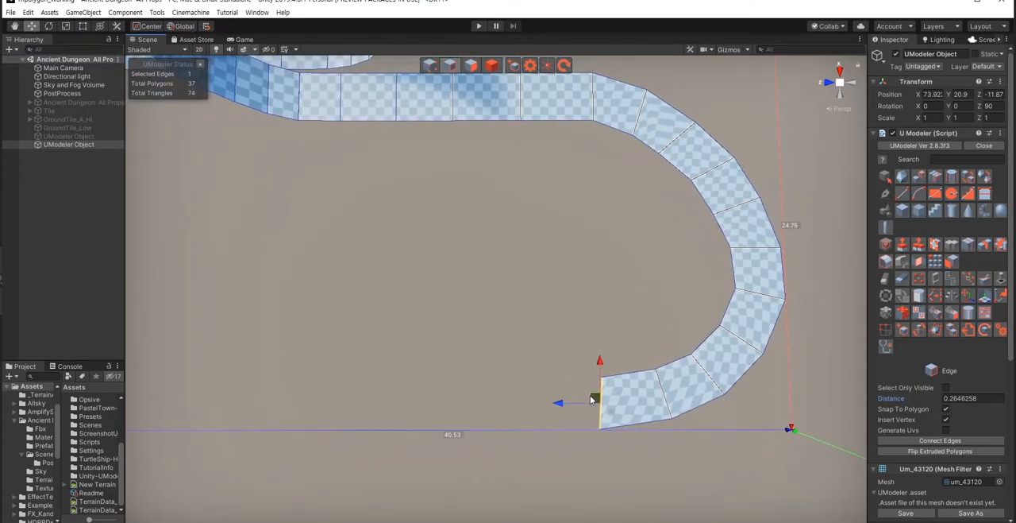
key("r")
key("w")
right_click_drag(505, 399, 526, 387)
Step: Select the six vertices on the upper part of the bend and move them about 0.43 to even out the curve
key("d")
key("e")
key("1")
key("shift+1")
left_click_drag(519, 239, 644, 384)
left_click_drag(577, 322, 584, 320)
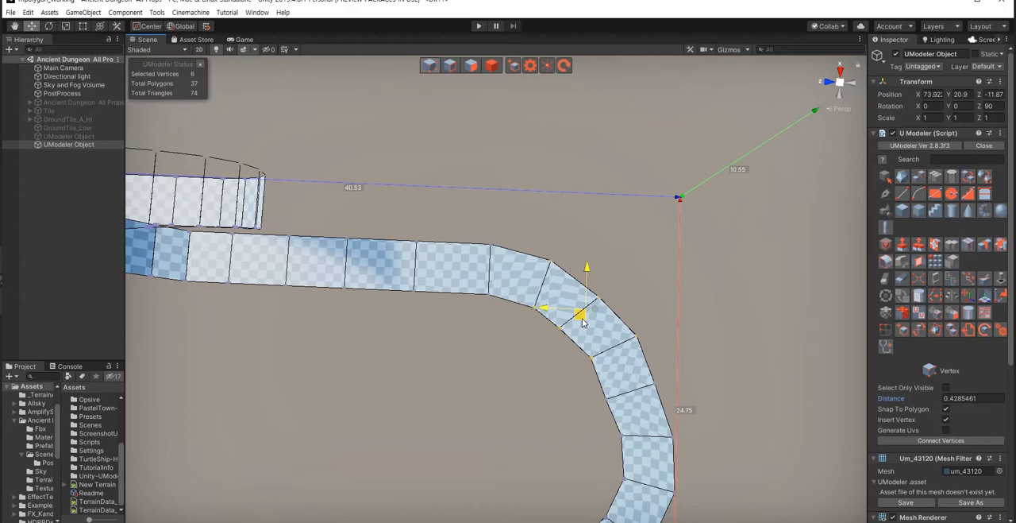
right_click_drag(477, 399, 476, 401)
key("w")
key("d")
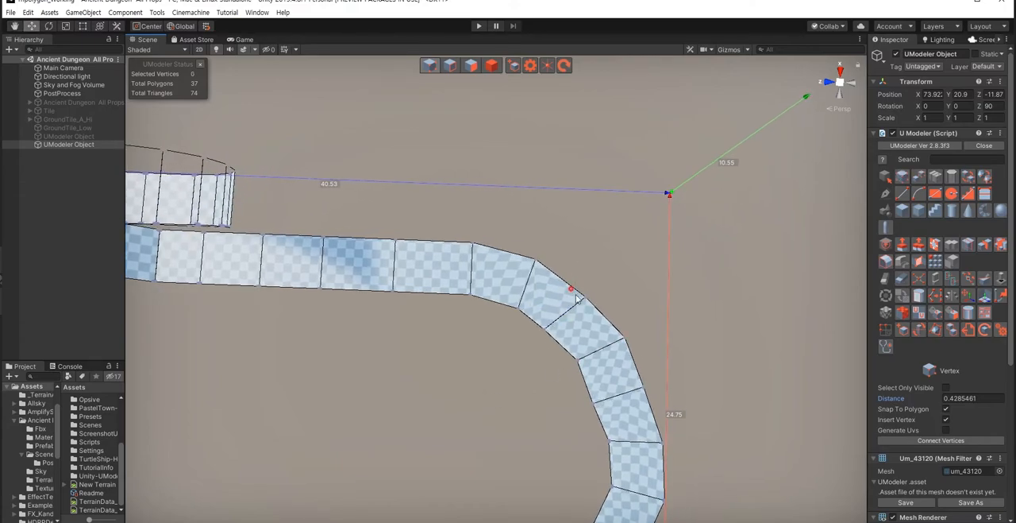
Step: Rotate the vertex pair on one seam of the upper bend and move it about 0.28
key("e")
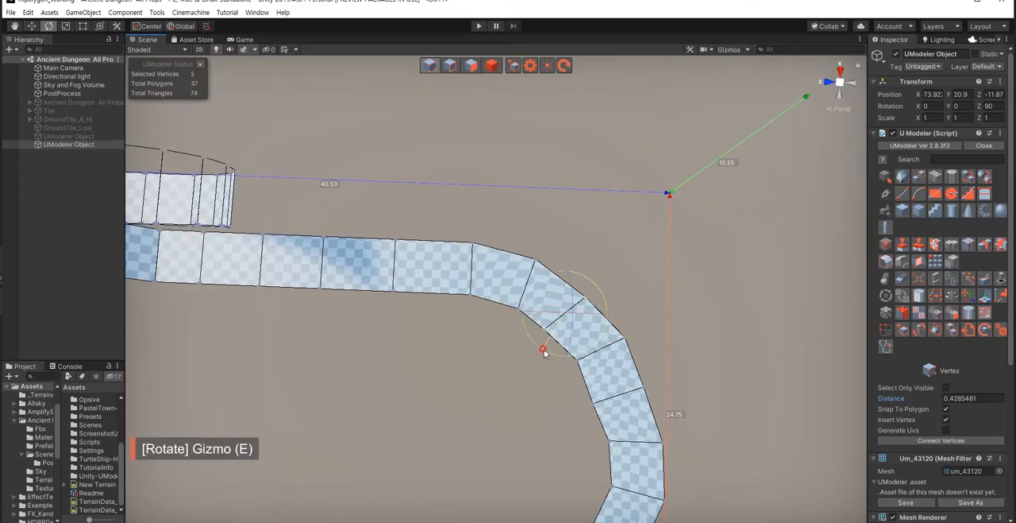
key("w")
left_click_drag(557, 325, 559, 322)
left_click(556, 403)
mouse_move(502, 415)
right_mouse_down()
mouse_move(488, 424)
mouse_move(497, 415)
right_mouse_up()
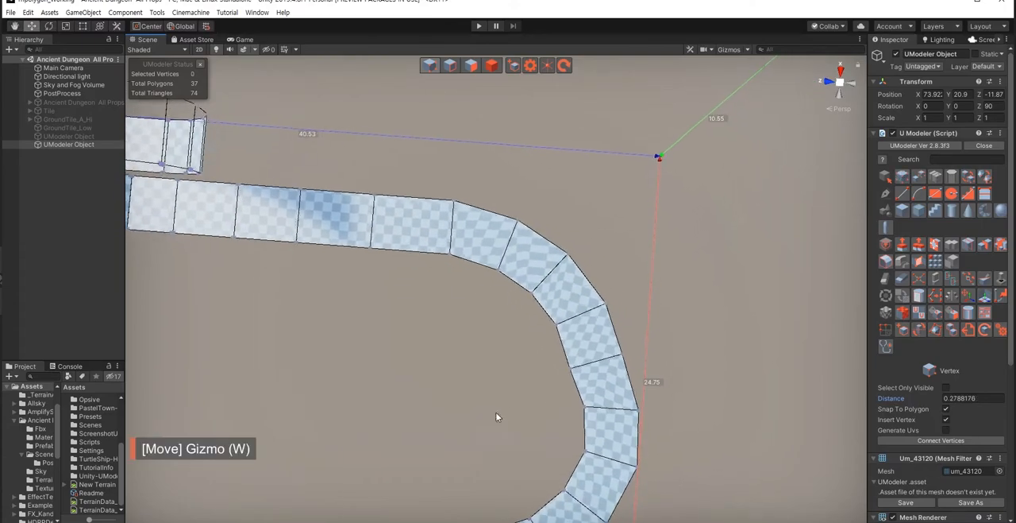
Step: Move the vertex pair on the bend's middle seam about 0.32, and rotate and shift the lower seam's pair about 0.21
left_click_drag(553, 347, 623, 386)
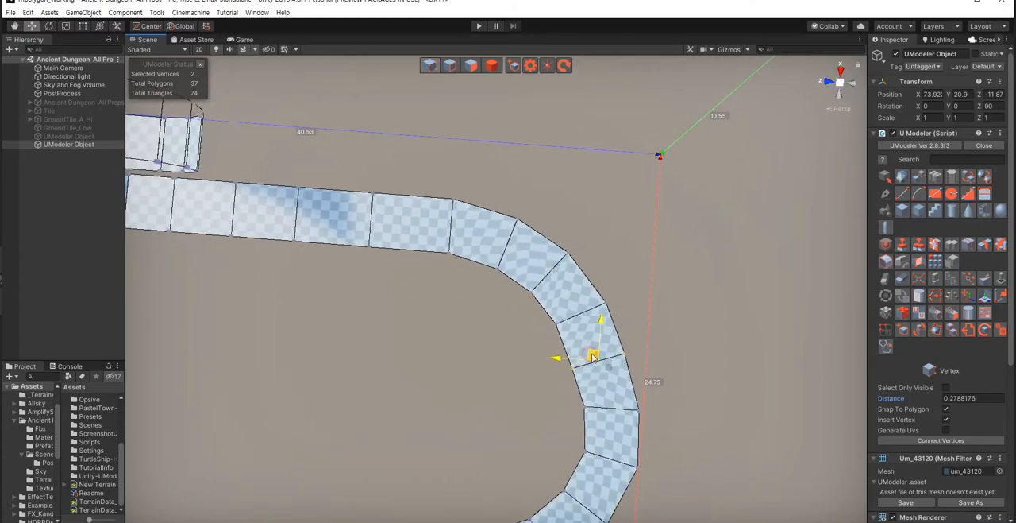
left_click(517, 397)
right_click_drag(517, 397, 518, 398)
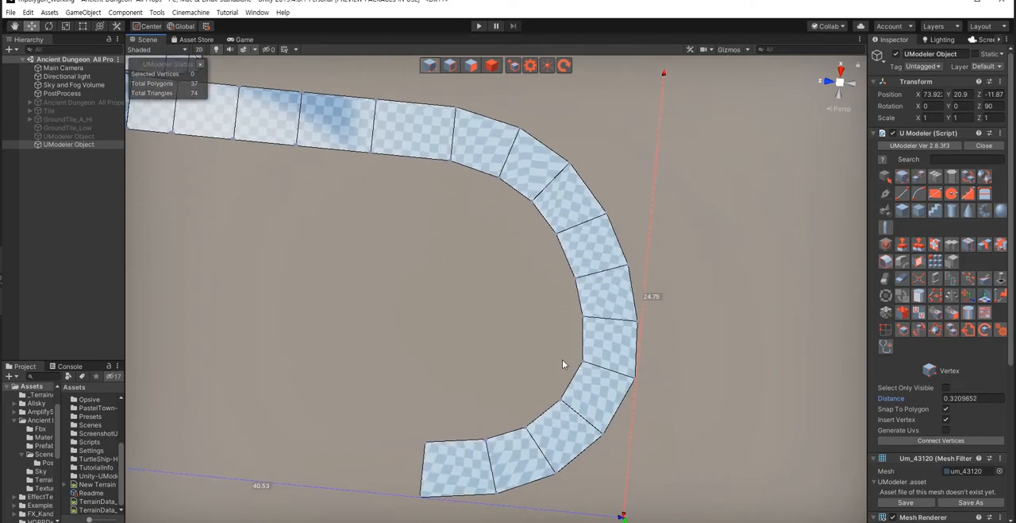
left_click_drag(661, 400, 628, 400)
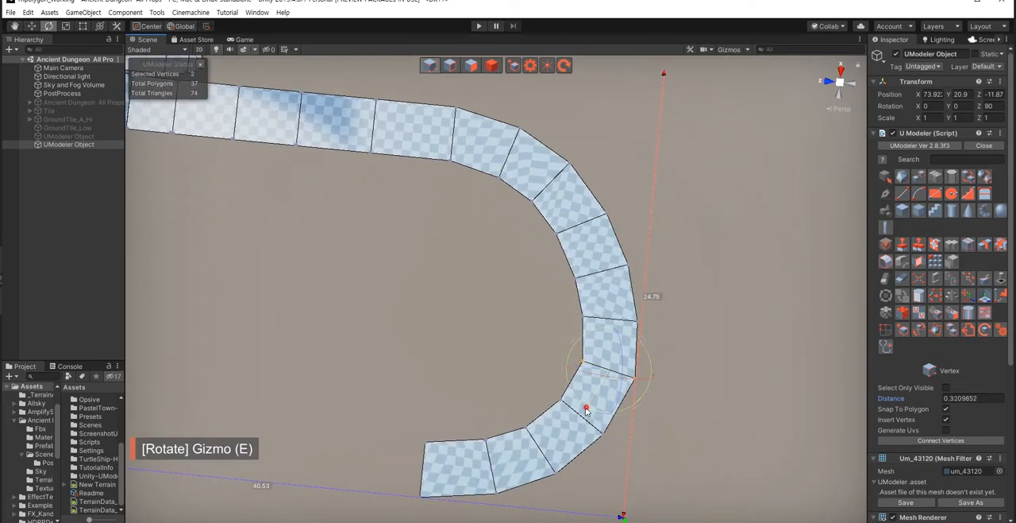
key("w")
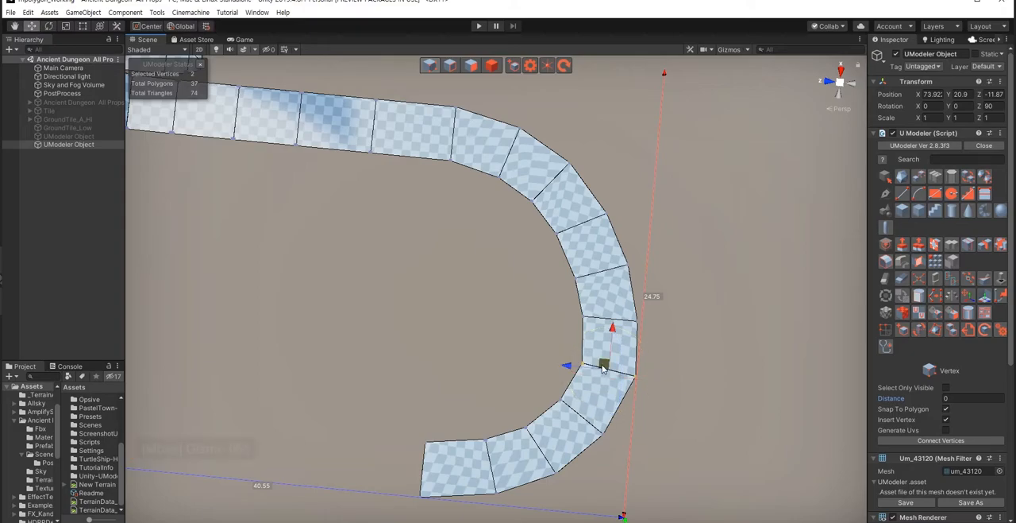
right_click_drag(489, 449, 482, 450)
Step: Select the open end edge after the bend and extrude it about 1.77 along the return path
key("2")
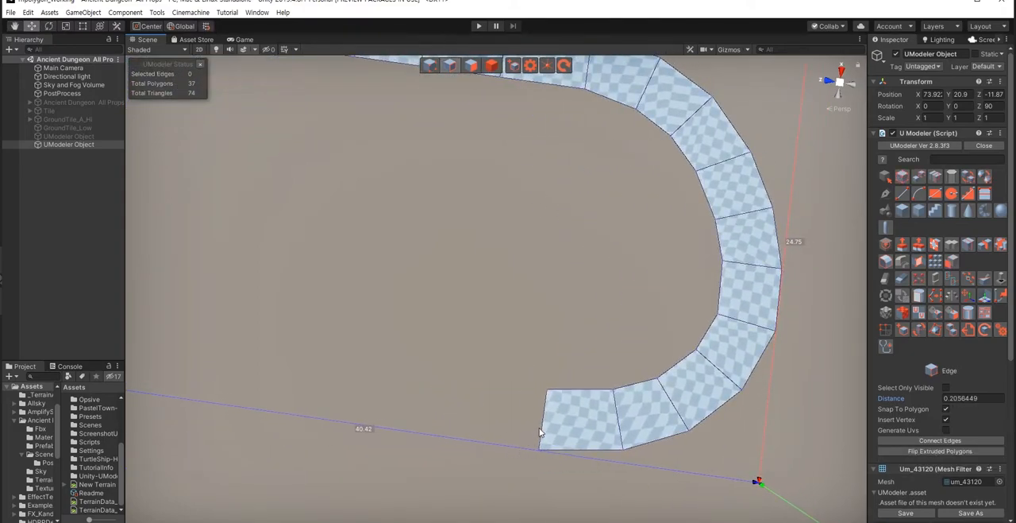
left_click(544, 420)
right_click_drag(386, 424, 560, 326)
left_click_drag(594, 320, 524, 321, "shift")
right_click_drag(455, 388, 470, 349)
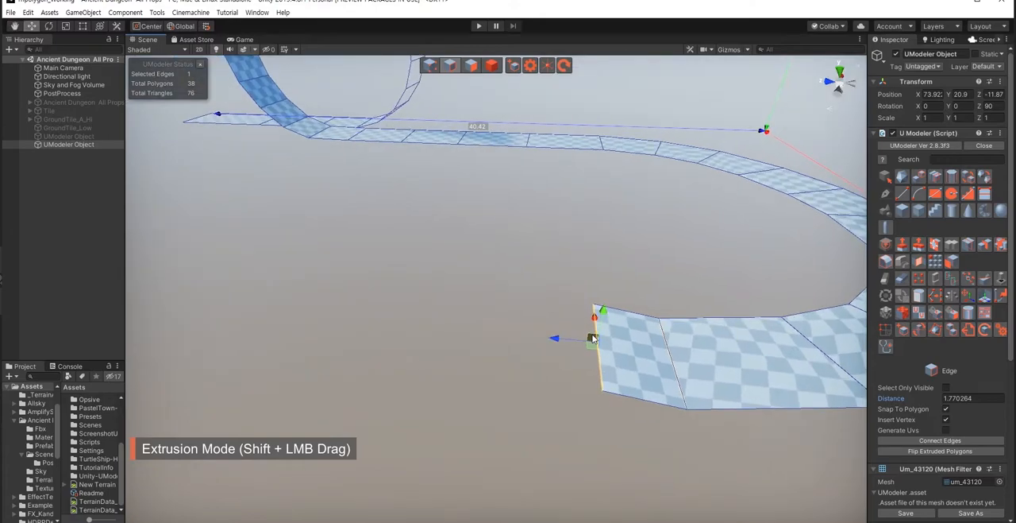
Step: Extrude the end edge three times into an upward slope, making the last section about 1.17 long
left_click_drag(574, 327, 505, 294, "shift")
right_click_drag(461, 359, 509, 341)
left_click_drag(554, 320, 504, 276, "shift")
right_click_drag(440, 363, 481, 347)
left_click_drag(542, 282, 515, 254, "shift")
right_click_drag(486, 336, 497, 327)
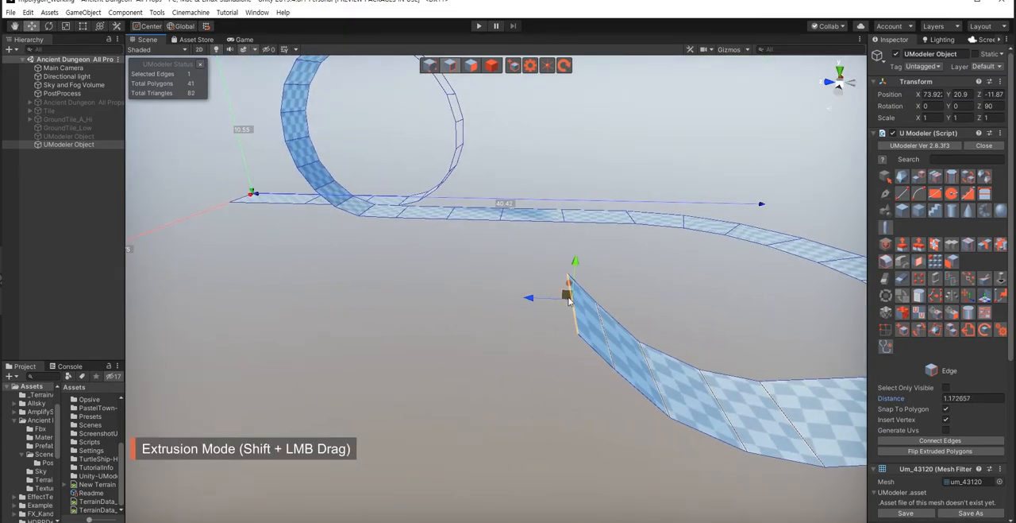
Step: Extrude the end edge five times over the crest and into a descent, ending with a section of about 1.85
left_click_drag(567, 296, 533, 277, "shift")
right_click_drag(497, 353, 508, 341)
left_click_drag(621, 278, 463, 288, "shift")
right_click_drag(463, 287, 536, 301)
left_click_drag(538, 299, 484, 327, "shift")
right_click_drag(500, 404, 525, 347)
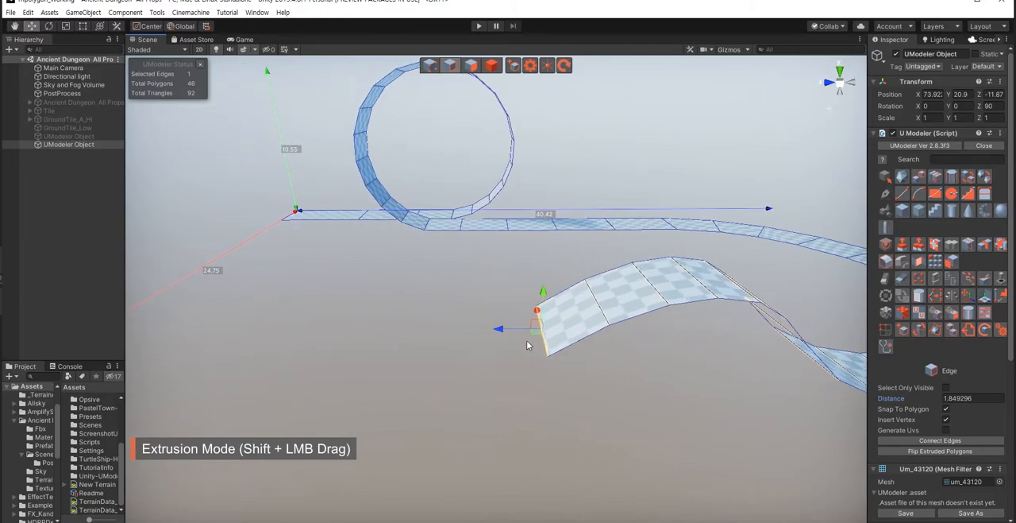
Step: Extrude five more sections down the slope and through the dip, making the last one about 1.52 long
left_click_drag(524, 343, 483, 363, "shift")
right_click_drag(483, 363, 627, 392)
left_click_drag(632, 375, 588, 400, "shift")
mouse_move(601, 425)
right_mouse_down()
mouse_move(608, 440)
mouse_move(600, 432)
right_mouse_up()
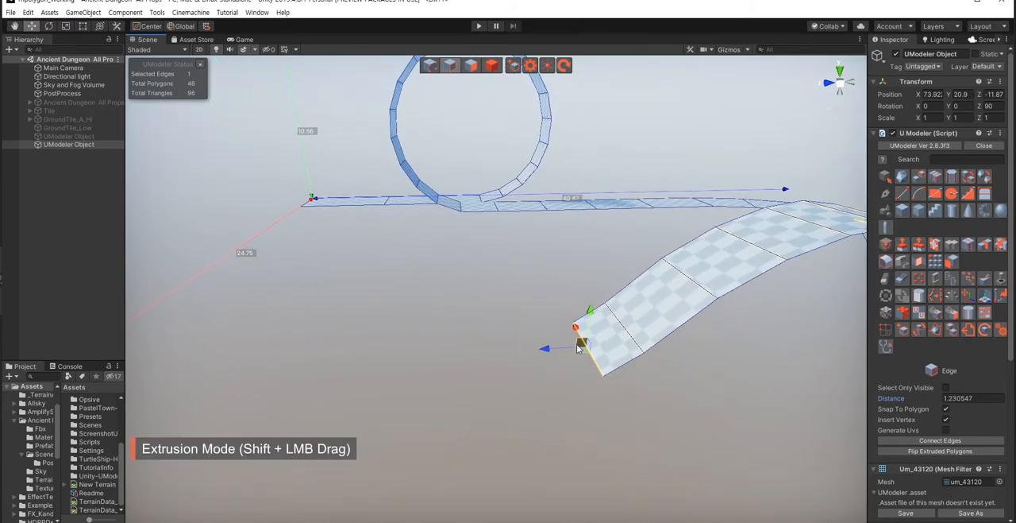
left_click_drag(580, 343, 531, 385, "shift")
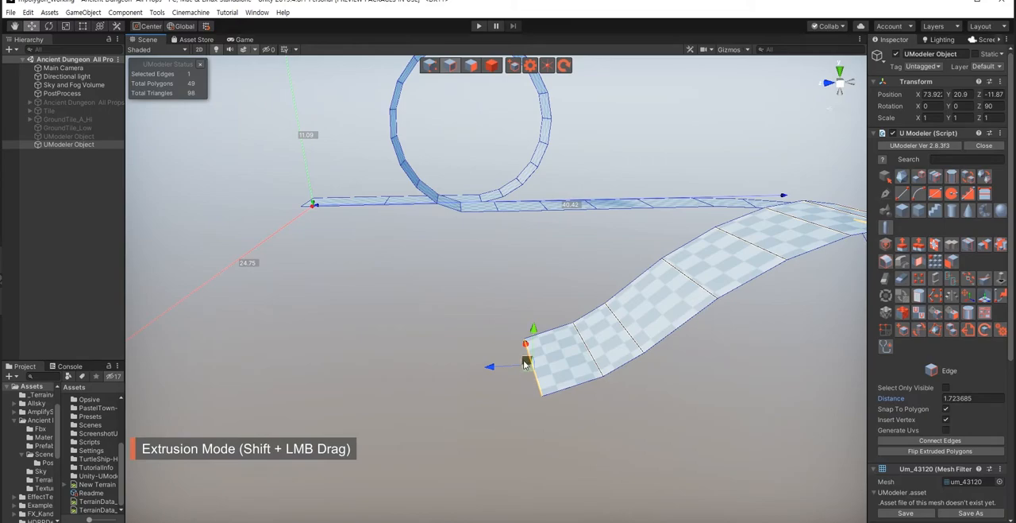
left_click_drag(485, 363, 410, 351, "shift")
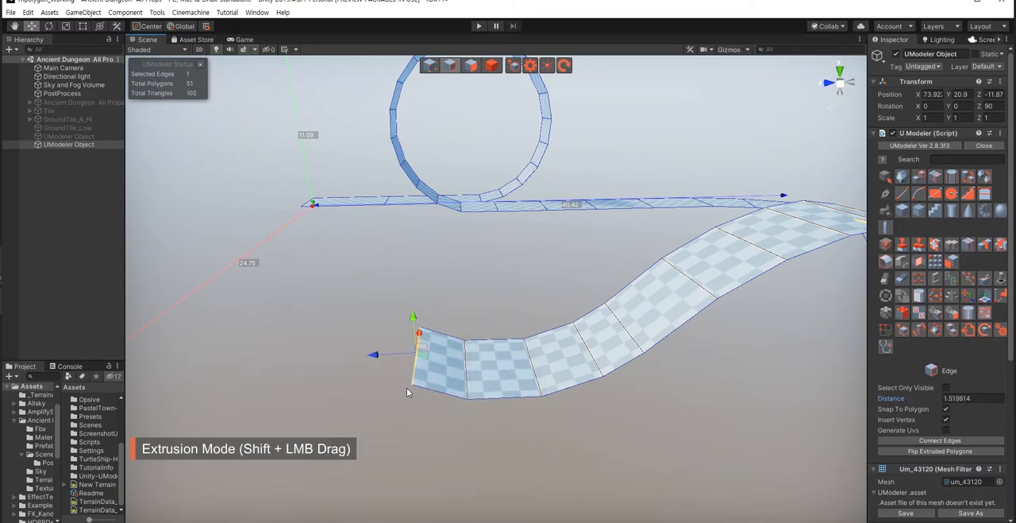
Step: Extrude the end edge four times into a second, steeper climb, ending with a section of about 2.22
right_click_drag(409, 391, 434, 370)
left_click_drag(464, 347, 405, 315, "shift")
right_click_drag(460, 408, 479, 368)
left_click_drag(511, 344, 470, 292, "shift")
right_click_drag(473, 367, 475, 327)
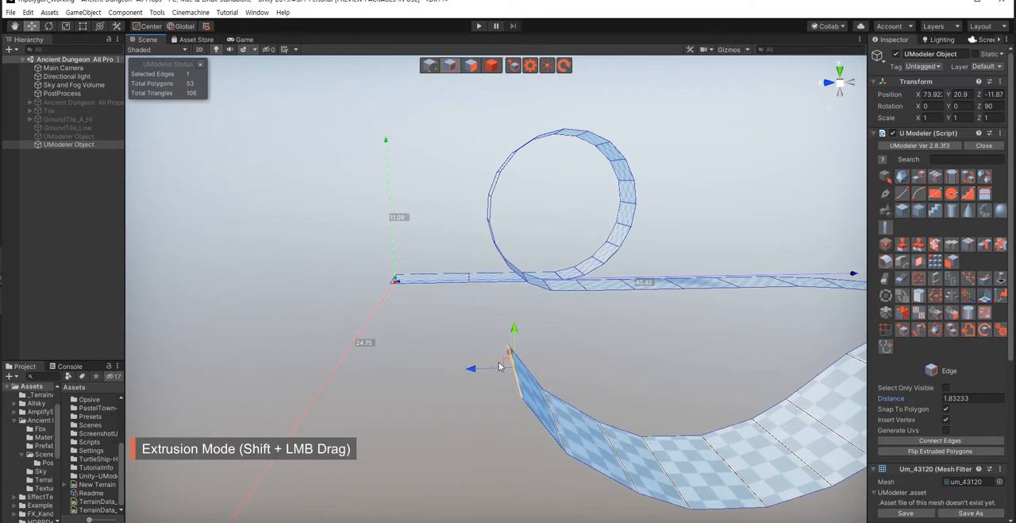
left_click_drag(506, 365, 475, 297, "shift")
right_click_drag(462, 357, 463, 350)
left_click_drag(476, 365, 454, 297, "shift")
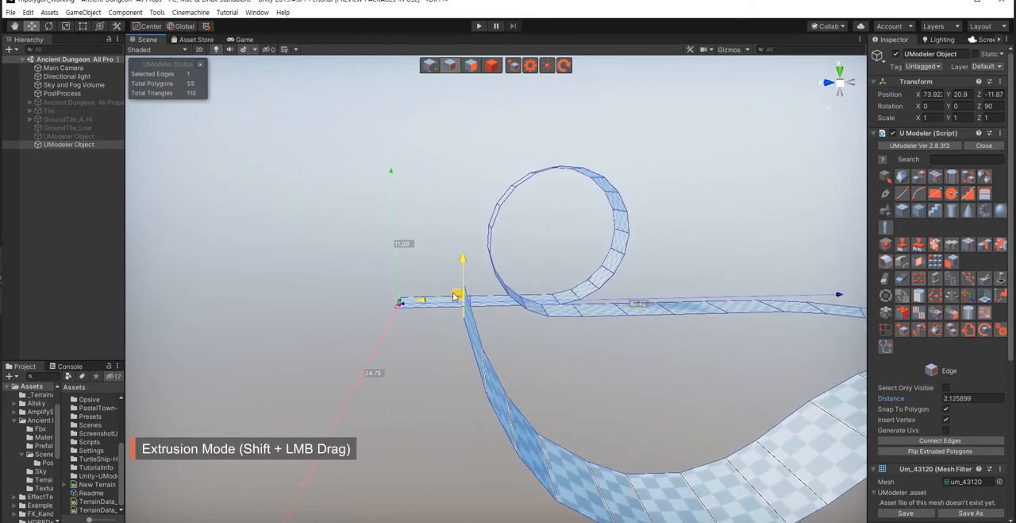
mouse_move(457, 350)
right_mouse_down()
mouse_move(483, 390)
mouse_move(445, 350)
right_mouse_up()
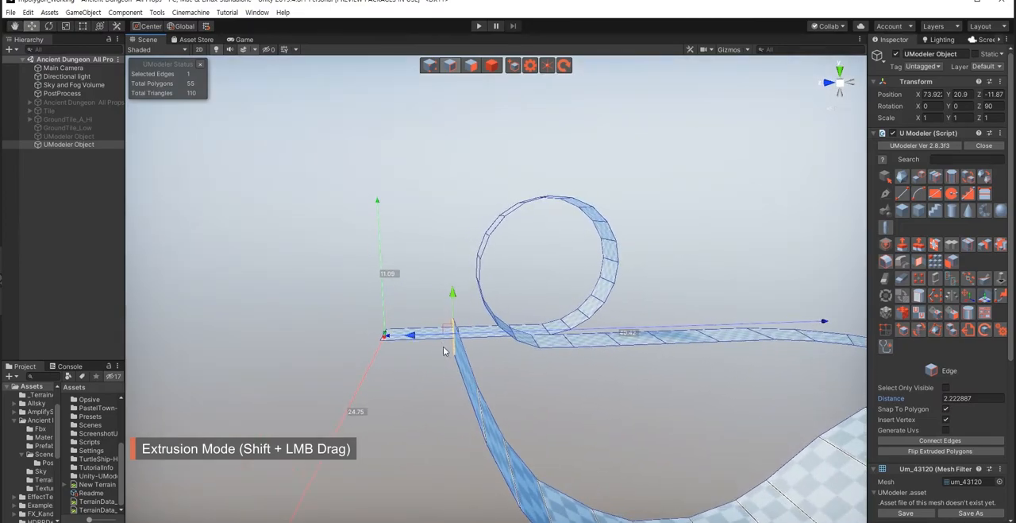
Step: Extend the top of the second climb by two sections, undoing a misplaced edge and making the last section about 1.28 long
left_click_drag(446, 329, 446, 316, "shift")
left_click_drag(429, 284, 424, 273, "shift")
middle_click_drag(437, 354, 465, 383)
left_click_drag(468, 316, 458, 299, "shift")
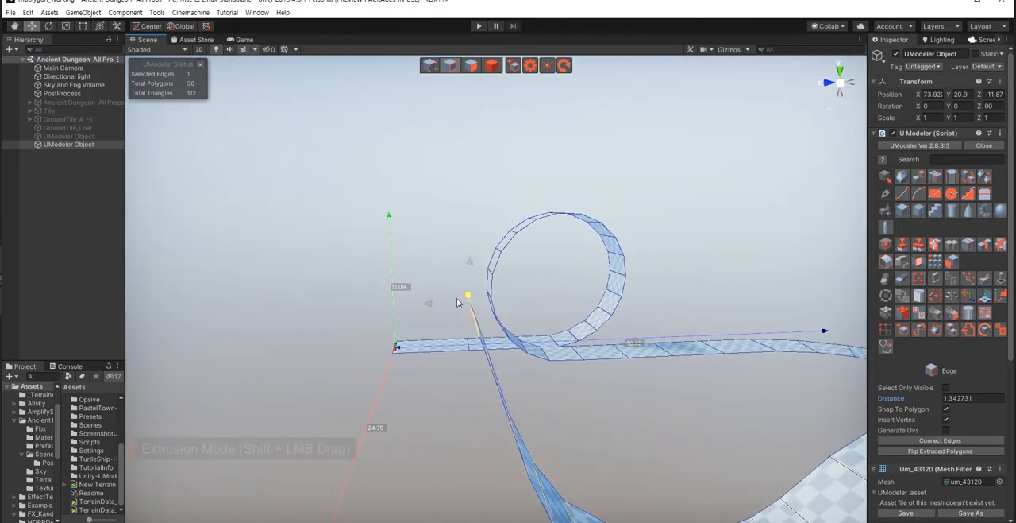
key("ctrl+z")
middle_click_drag(466, 362, 426, 362)
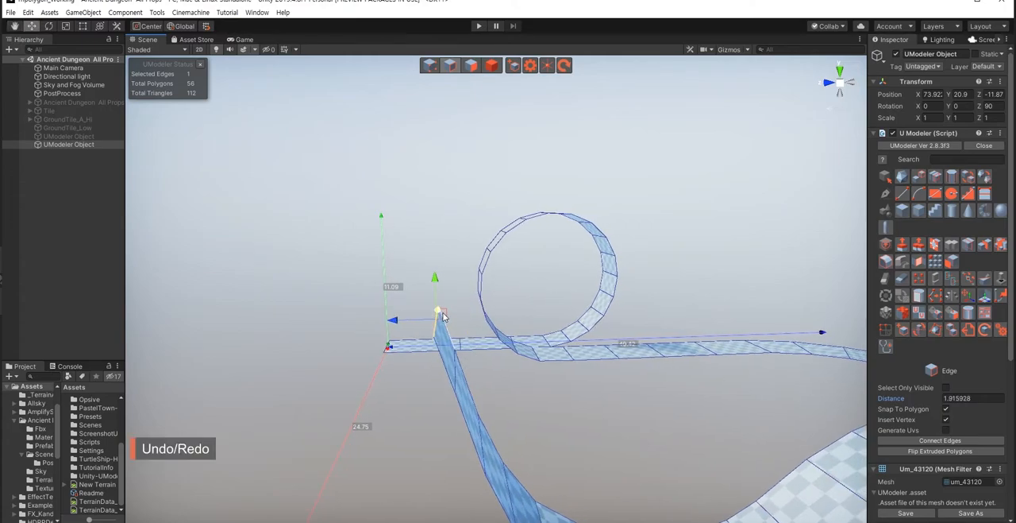
left_click_drag(446, 318, 418, 276, "shift")
middle_click_drag(391, 355, 418, 356)
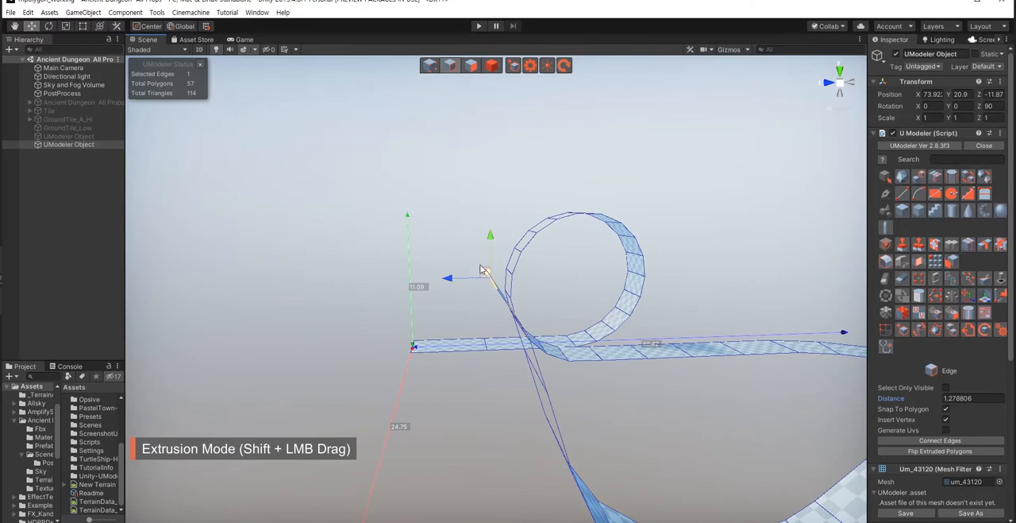
Step: Extrude three more sections over the second crest, undoing the misplaced attempts and ending with one about 2.24 long
left_click_drag(481, 276, 448, 255, "shift")
left_click_drag(474, 308, 463, 363, "alt")
key("ctrl+z")
left_click_drag(496, 291, 386, 232, "shift")
left_click_drag(419, 368, 440, 285, "alt")
key("ctrl+z")
key("ctrl+z")
key("ctrl+z")
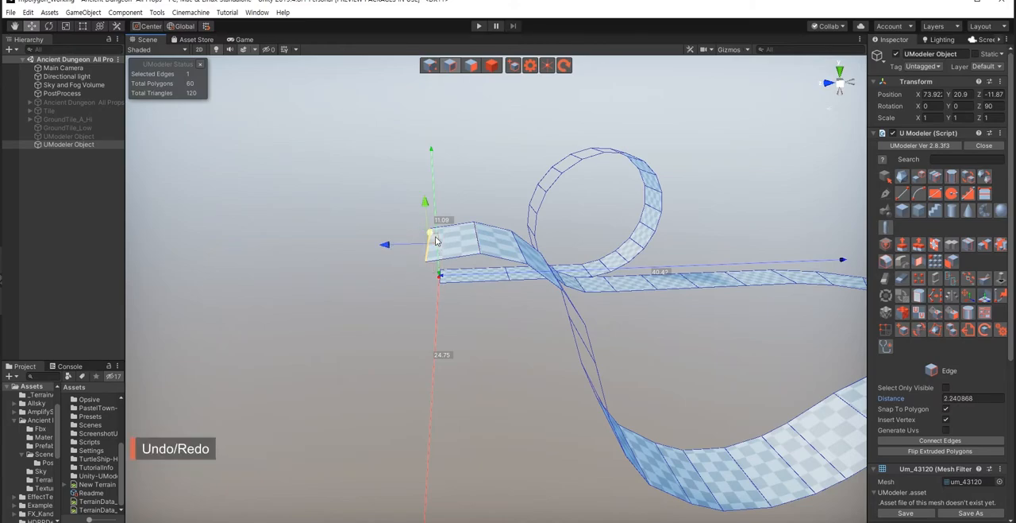
Step: Extrude the end edge three times down from the second crest, making the last section about 2.03 long
left_click_drag(436, 240, 380, 277, "shift")
left_click_drag(501, 361, 523, 364, "alt")
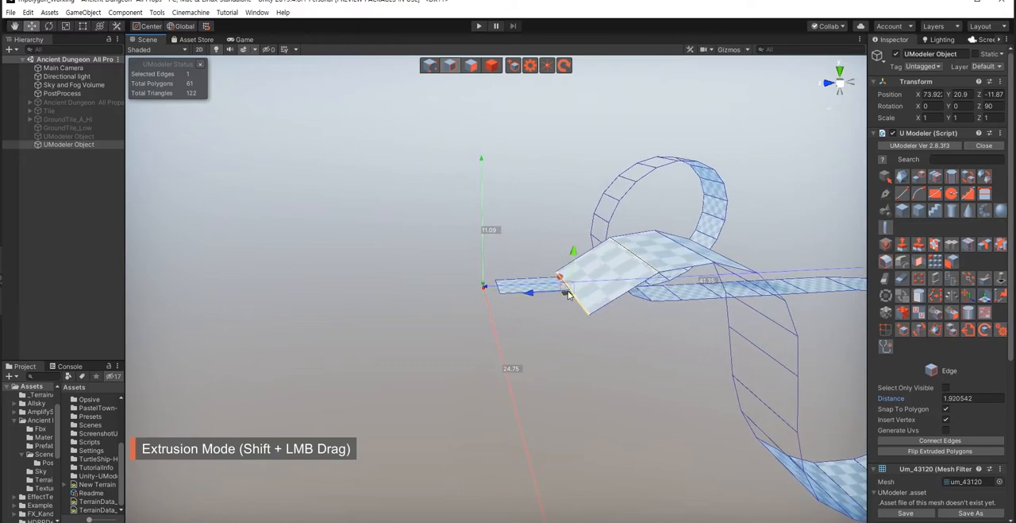
left_click_drag(564, 289, 499, 379, "shift")
left_click_drag(604, 427, 613, 440, "alt")
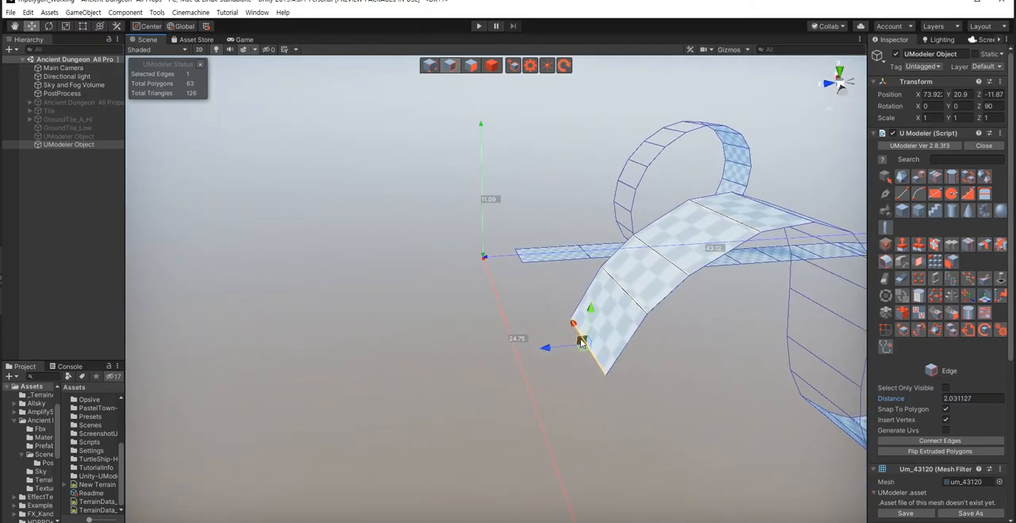
Step: Extrude five more sections to bring the second descent down into a level run, ending with one about 2.94 long
left_click_drag(555, 381, 509, 387, "shift")
left_click_drag(529, 357, 501, 409, "shift")
middle_click_drag(559, 417, 543, 364)
left_click_drag(507, 312, 398, 380, "shift")
right_click_drag(584, 403, 552, 402)
left_click_drag(569, 342, 581, 416, "shift")
Step: Undo the last extruded section and extrude the run twice again, making the final section about 4.4 long
key("e")
key("ctrl+z")
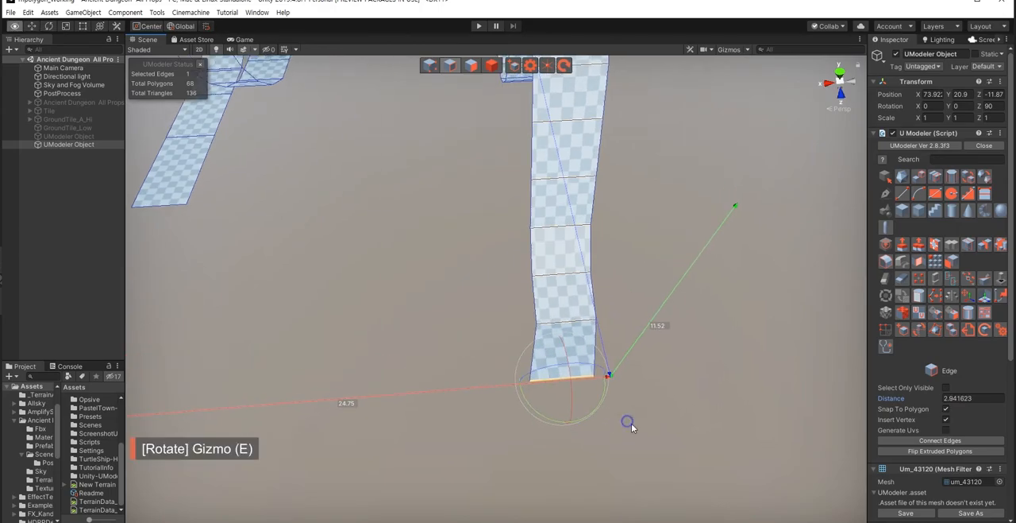
key("w")
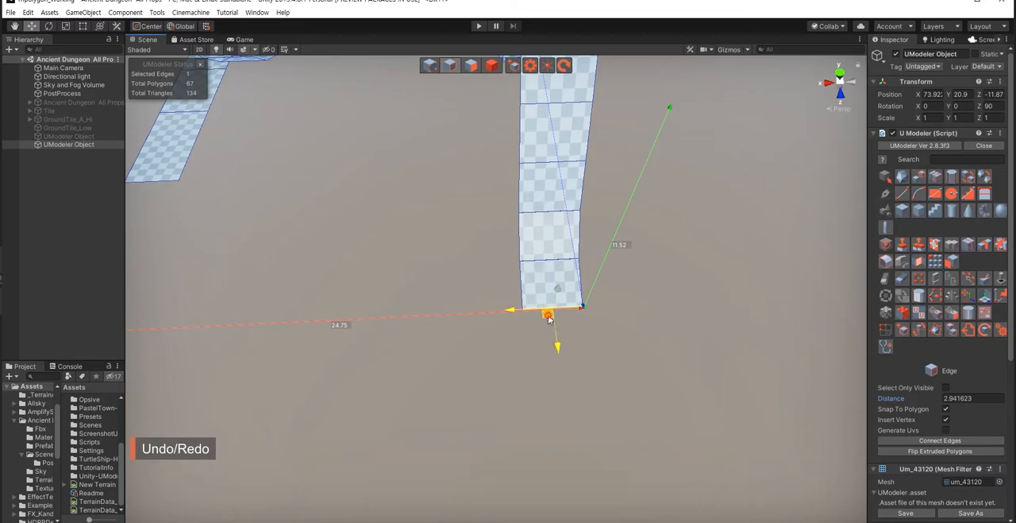
left_click_drag(558, 342, 542, 360, "shift")
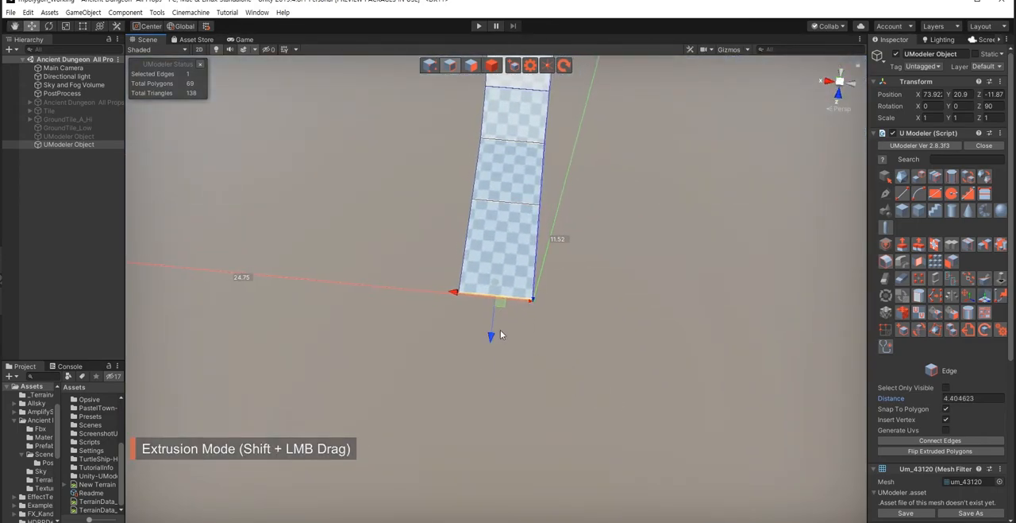
Step: Extrude another section from the level run, rotate its end edge for a new turn and shift it about 0.37
left_click_drag(500, 333, 470, 400, "shift")
key("e")
key("w")
right_click_drag(517, 383, 518, 383)
key("a")
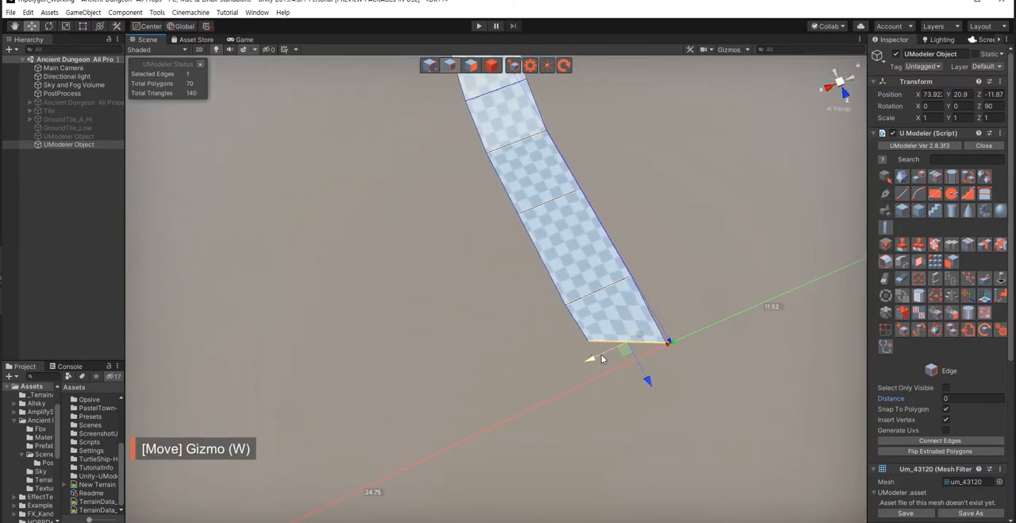
left_click_drag(589, 365, 586, 363)
right_click_drag(435, 339, 468, 314)
key("s")
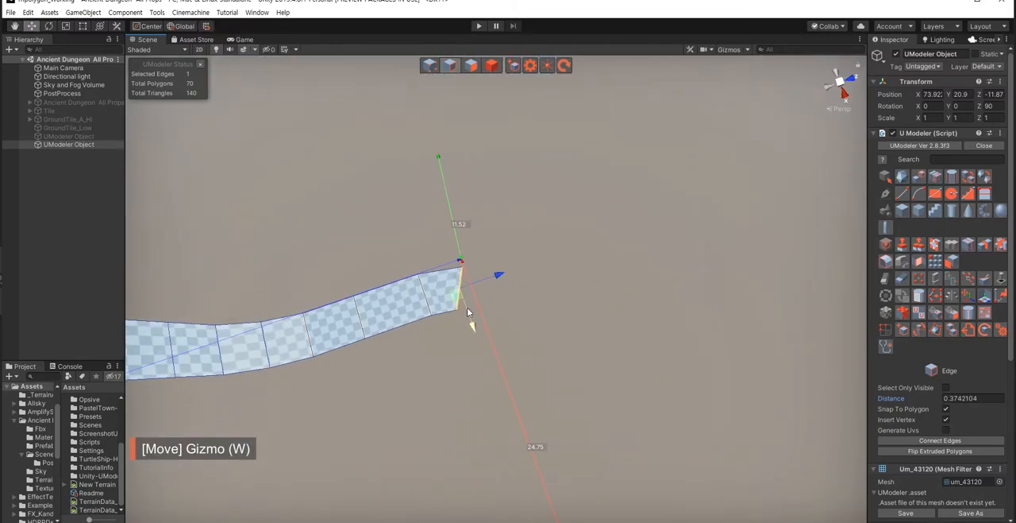
Step: Extrude three sections into the new turn, rotating the end edges along the curve and making the last about 3.12 long
left_click_drag(457, 302, 586, 330, "shift")
key("e")
key("w")
key("e")
key("w")
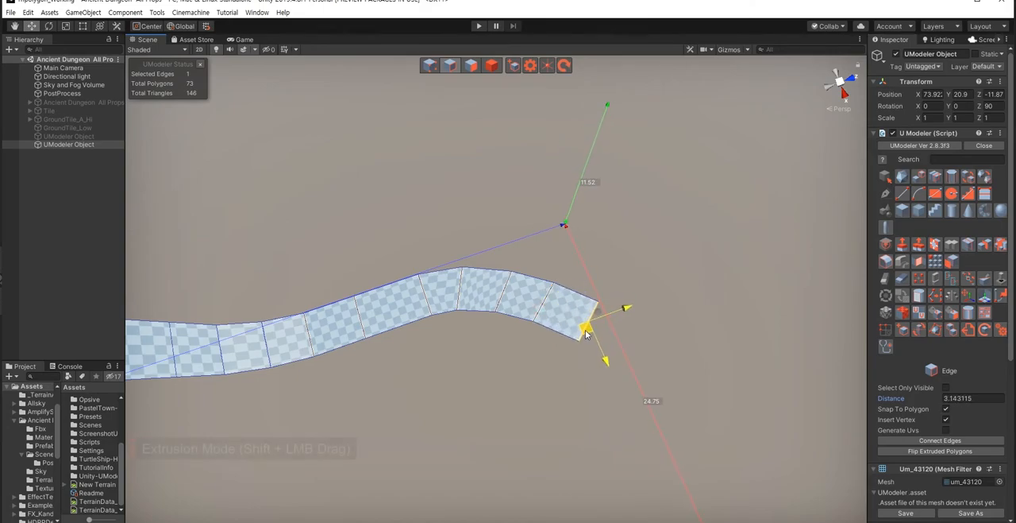
Step: Rotate the end edge along the turn and extrude two more sections, rotating each end edge to follow the curve
key("e")
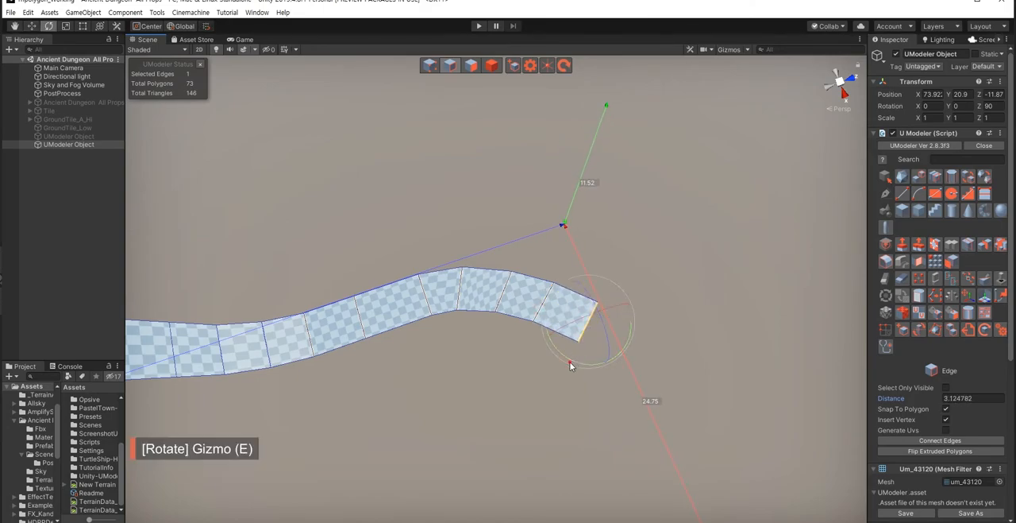
left_click_drag(572, 363, 599, 342)
key("w")
left_click_drag(549, 286, 546, 324, "shift")
key("e")
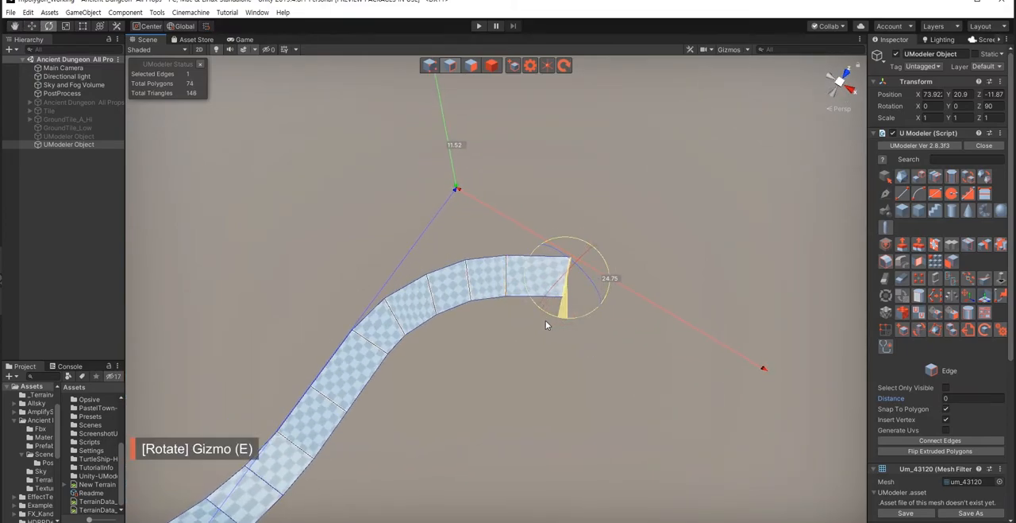
key("w")
left_click_drag(560, 291, 592, 339)
key("e")
key("w")
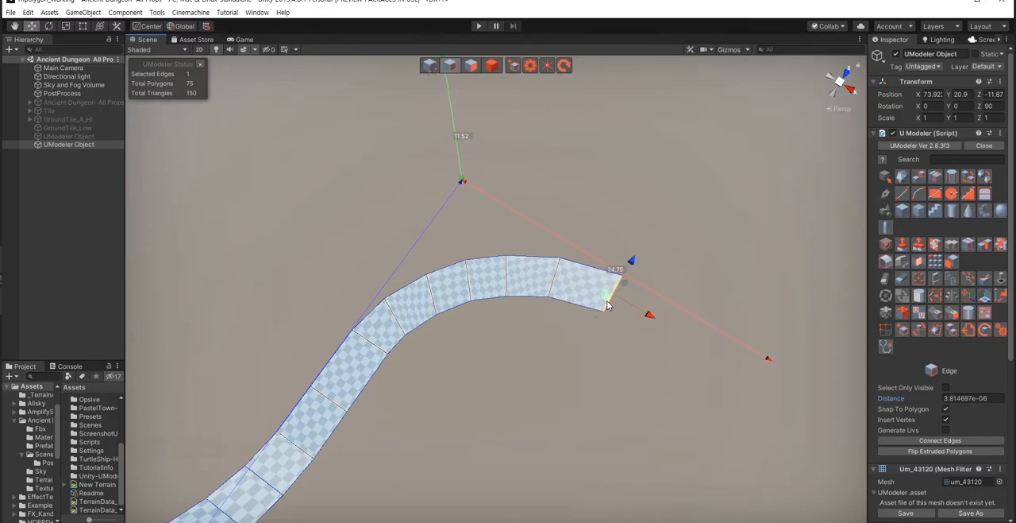
Step: Extrude two sections about 3.82 and 4.01 long to continue the bend, rotating the end edge after each
right_click_drag(551, 347, 463, 326)
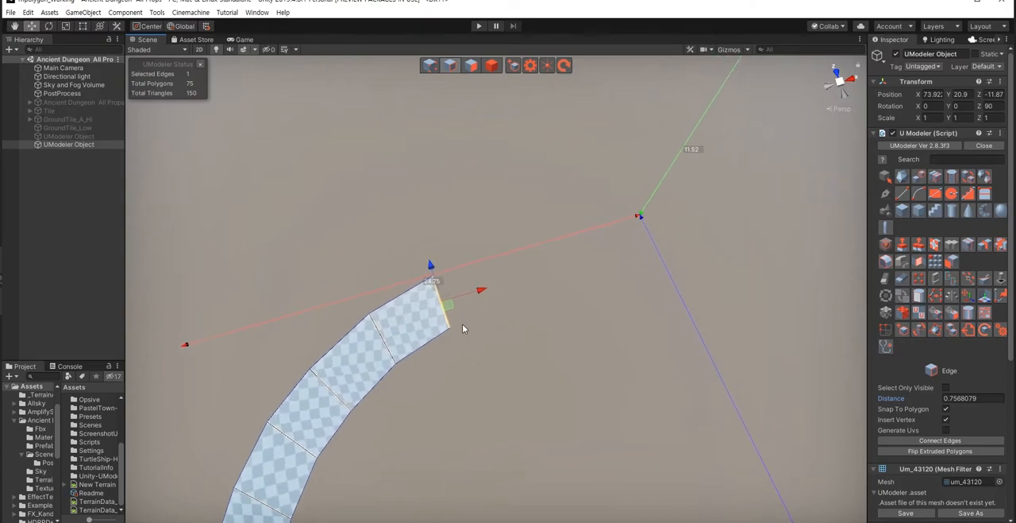
left_click_drag(450, 304, 518, 297, "shift")
key("e")
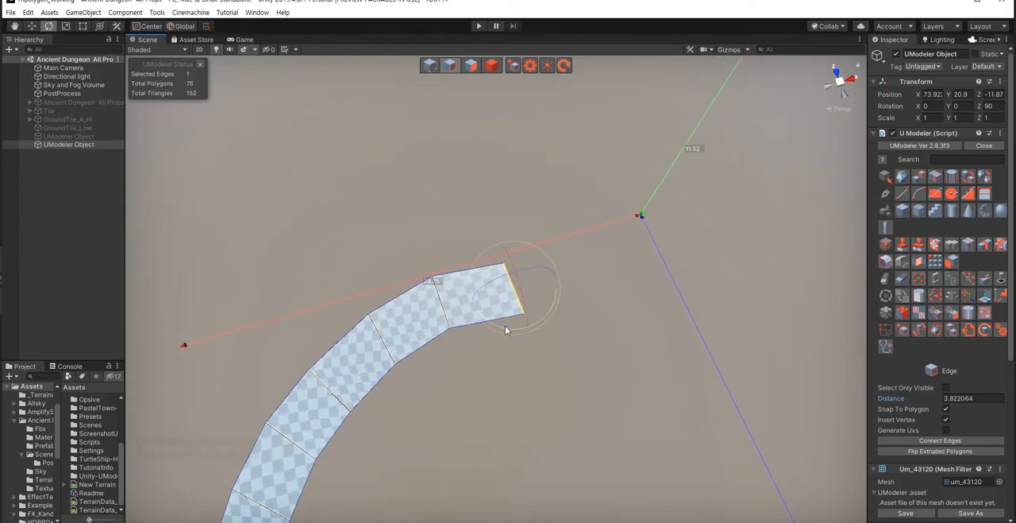
right_click_drag(457, 358, 545, 347)
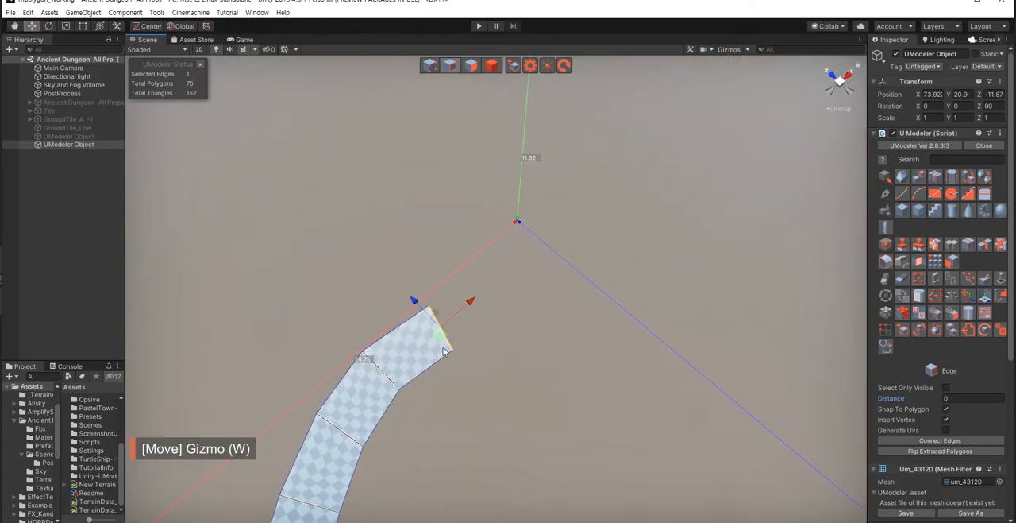
left_click_drag(447, 341, 507, 326, "shift")
right_click_drag(531, 379, 540, 318)
key("e")
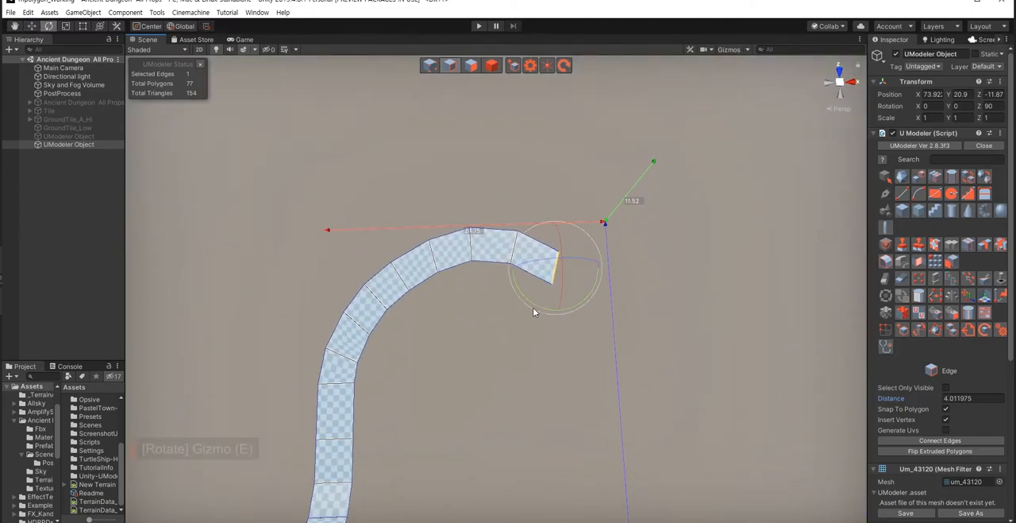
left_click_drag(534, 312, 515, 312)
key("w")
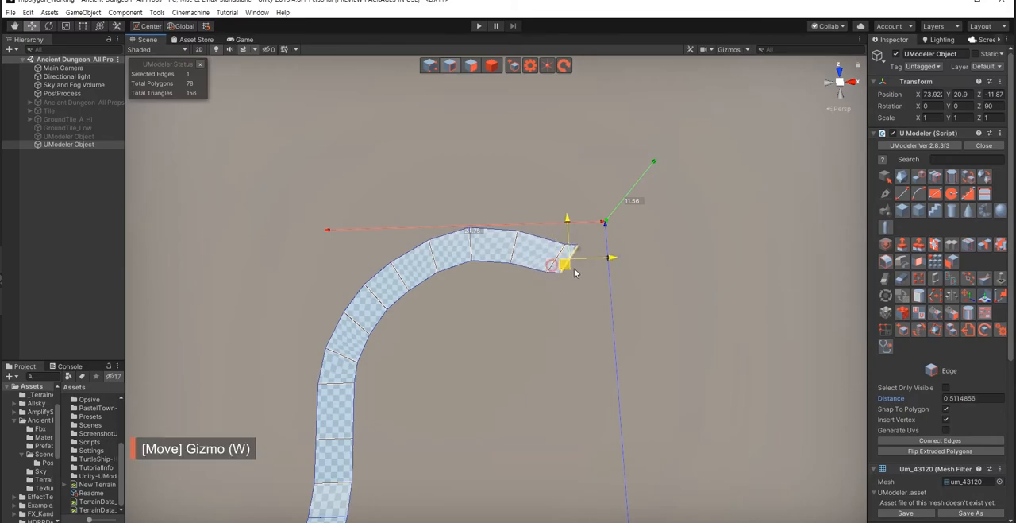
Step: Extrude three more sections around the bend, making the last about 3.38 long and rotating the end edges with the curve
left_click_drag(575, 272, 588, 275, "shift")
key("e")
left_click_drag(575, 315, 555, 318)
key("w")
middle_click_drag(490, 324, 397, 322)
scroll(489, 302, "up", 2)
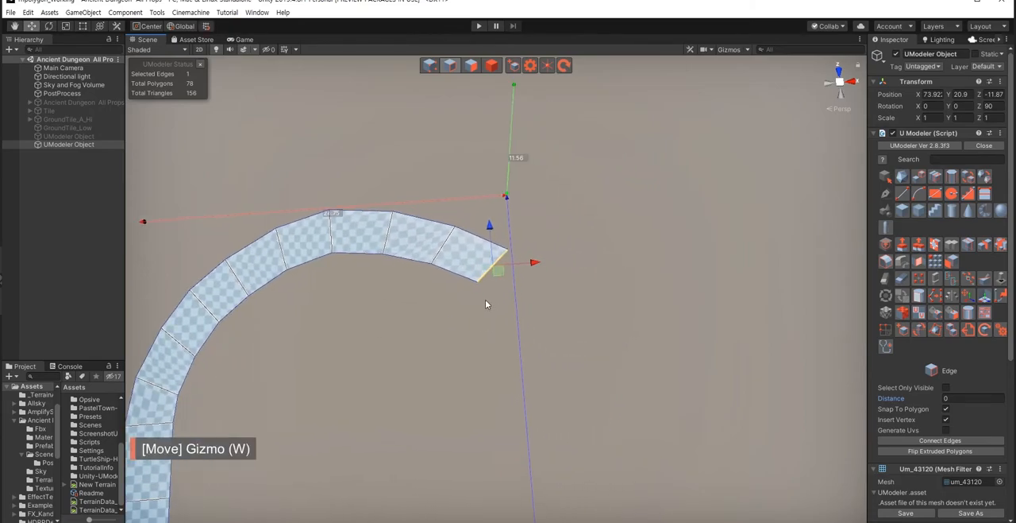
left_click_drag(491, 269, 555, 357, "shift")
key("w")
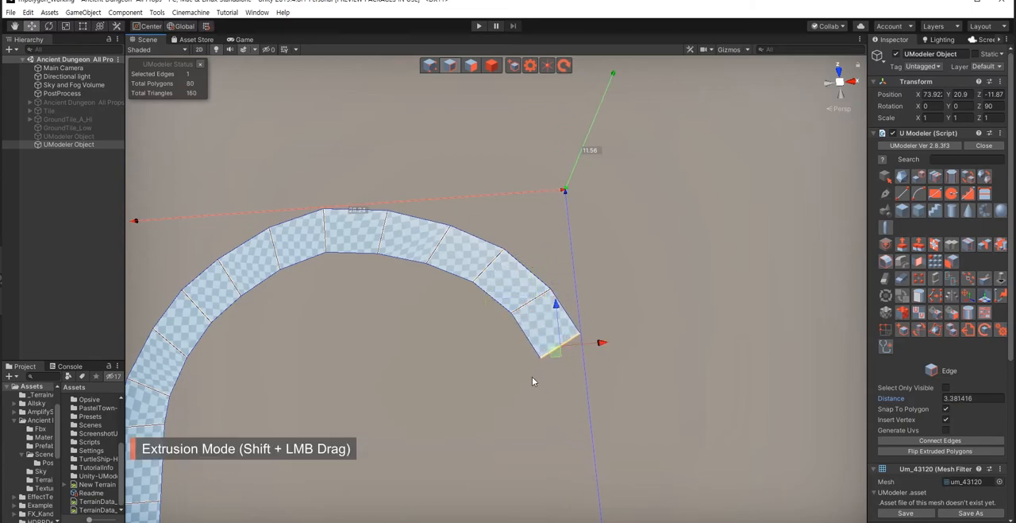
key("e")
left_click_drag(518, 364, 518, 364)
key("w")
Step: Extrude two sections that bring the turn round toward the track's starting end, the second about 3.75 long, rotating their end edges
left_click_drag(433, 355, 557, 349, "alt")
left_click_drag(488, 266, 526, 282, "shift")
key("e")
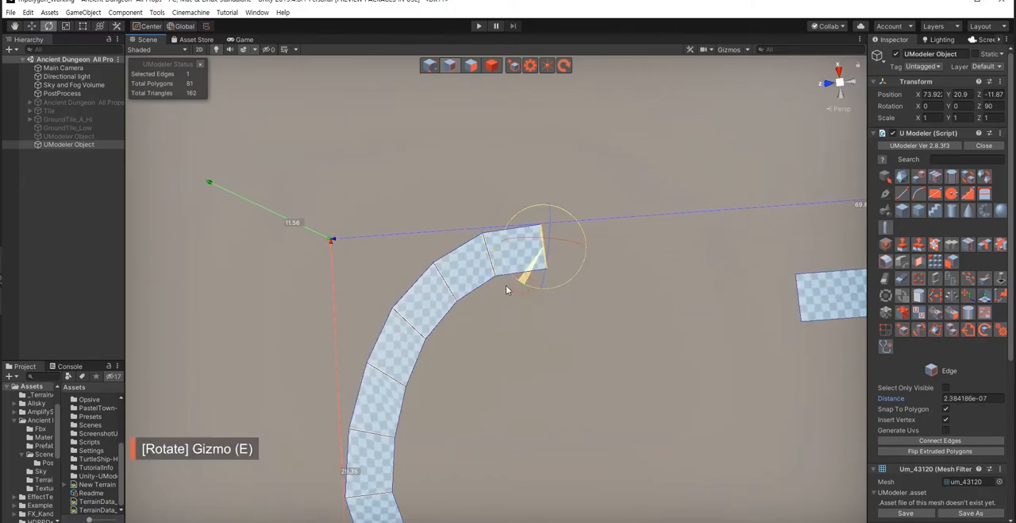
key("w")
right_click_drag(478, 318, 469, 325)
key("d")
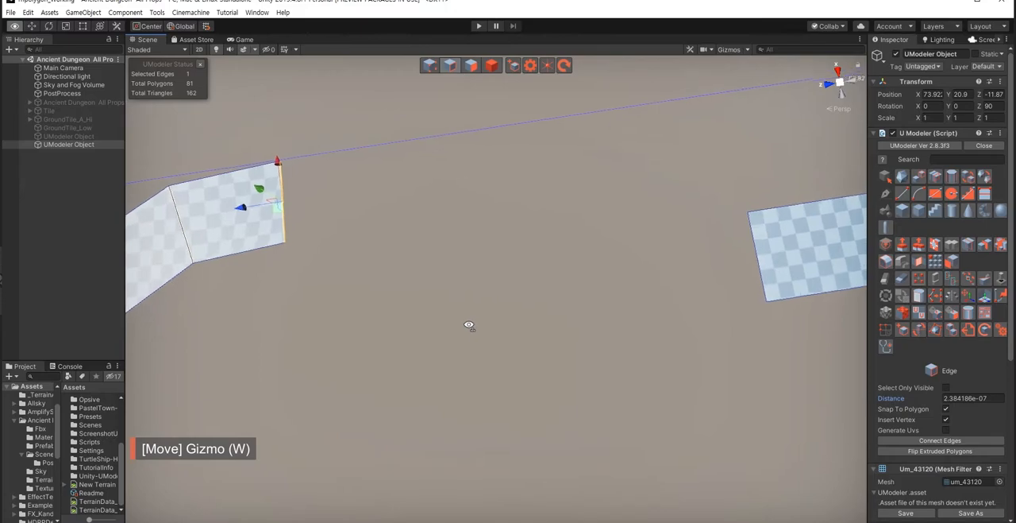
left_click_drag(347, 211, 447, 219, "shift")
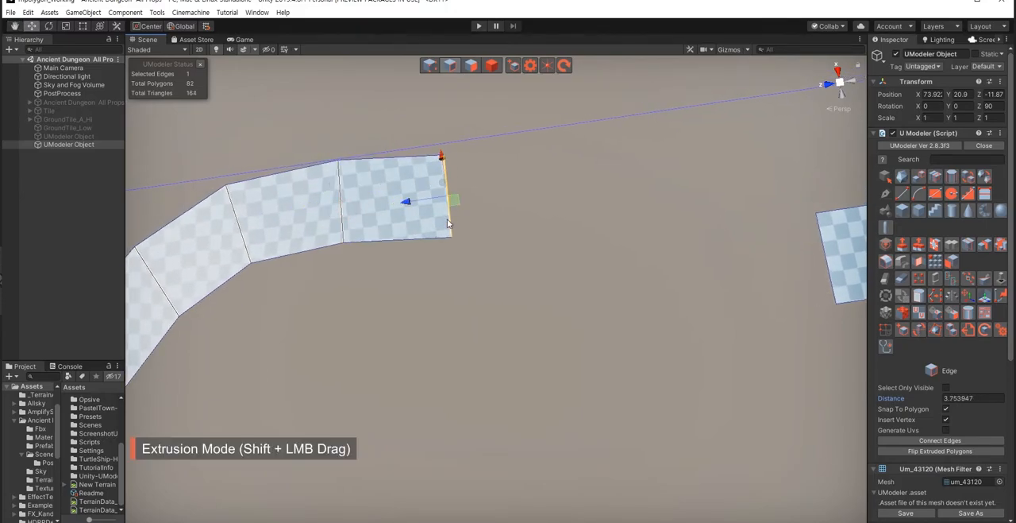
key("e")
left_click_drag(400, 242, 397, 244)
key("w")
mouse_move(397, 244)
right_mouse_down()
mouse_move(379, 256)
mouse_move(397, 254)
right_mouse_up()
Step: Extrude two further sections toward the starting strip and angle their end edges to begin the reverse curve
key("s")
left_click_drag(442, 251, 468, 293, "shift")
key("e")
key("w")
right_click_drag(434, 302, 469, 272)
key("w")
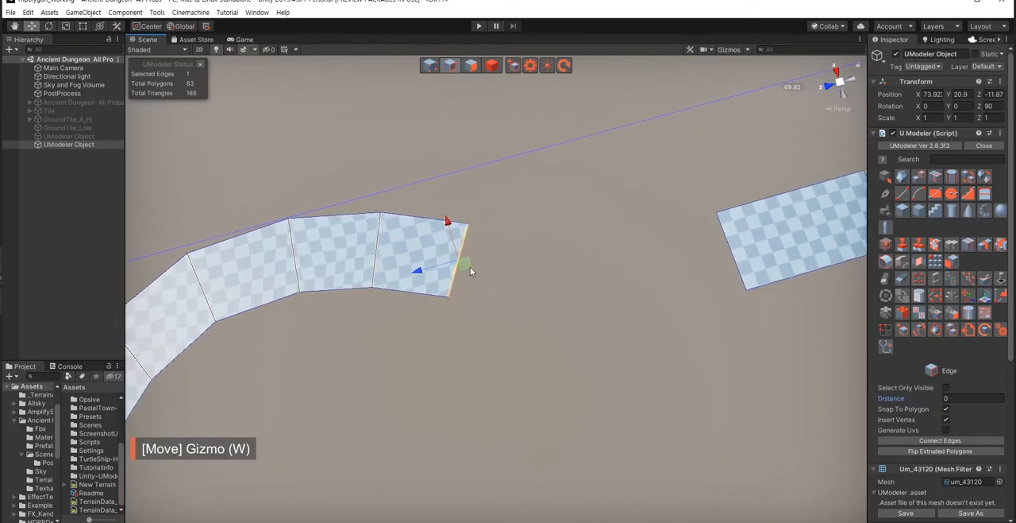
left_click_drag(487, 279, 551, 300, "shift")
right_click_drag(482, 336, 434, 335)
key("e")
Step: Extrude the last two sections toward the starting strip, then rotate and move the end edge to line up with its open end
left_click_drag(452, 352, 556, 344)
key("w")
key("e")
left_click_drag(545, 380, 552, 381)
key("w")
right_click_drag(484, 380, 487, 374)
left_click_drag(494, 354, 559, 386, "shift")
key("e")
key("w")
right_click_drag(498, 388, 506, 387)
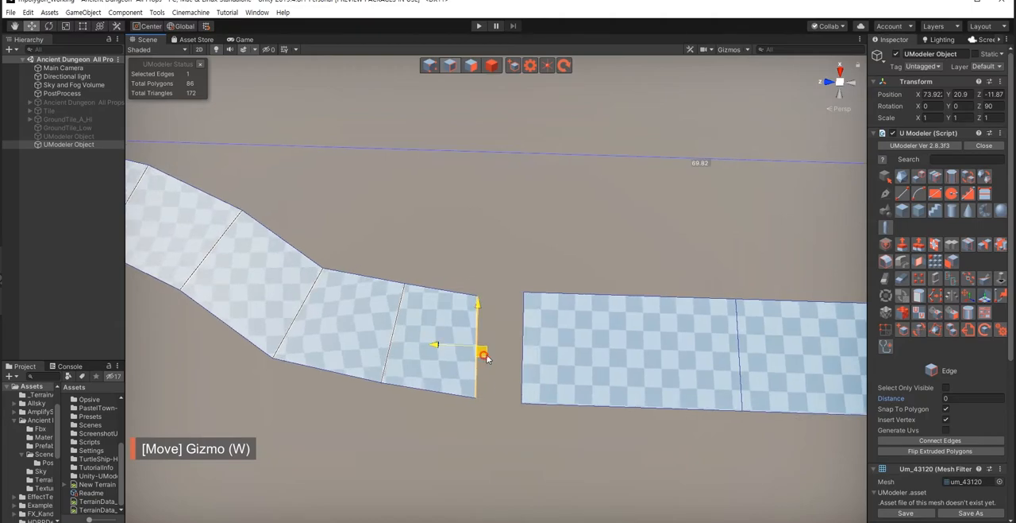
left_click_drag(486, 358, 493, 362, "shift")
Step: Switch to vertex editing and shift the two vertices of one cross-section in the closing curve about 0.36
left_click(490, 410)
right_click_drag(490, 410, 366, 377)
key("shift+1")
left_click_drag(398, 338, 552, 387)
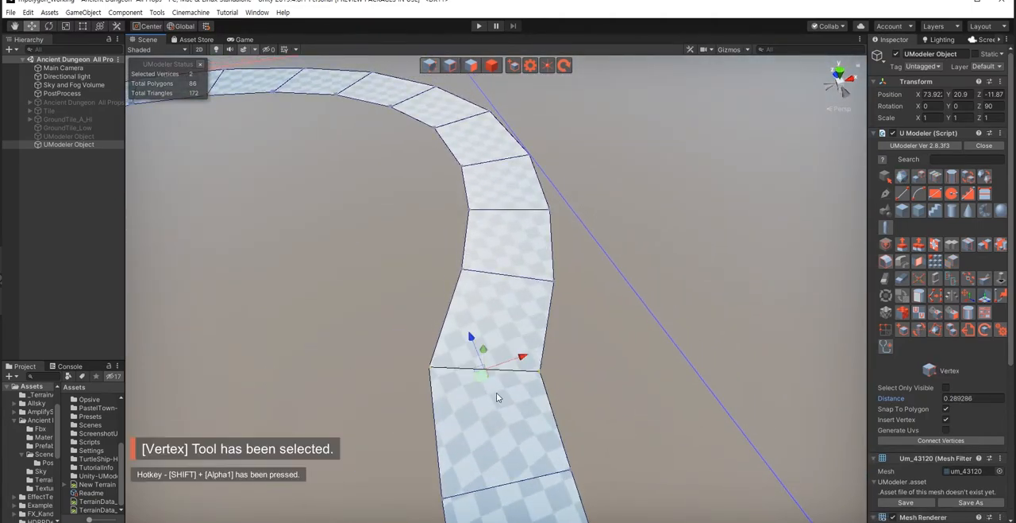
left_click_drag(486, 383, 495, 384)
Step: Combine both corner vertices of the track's end with the matching corners of the starting strip to close the gap
right_click_drag(276, 330, 456, 367)
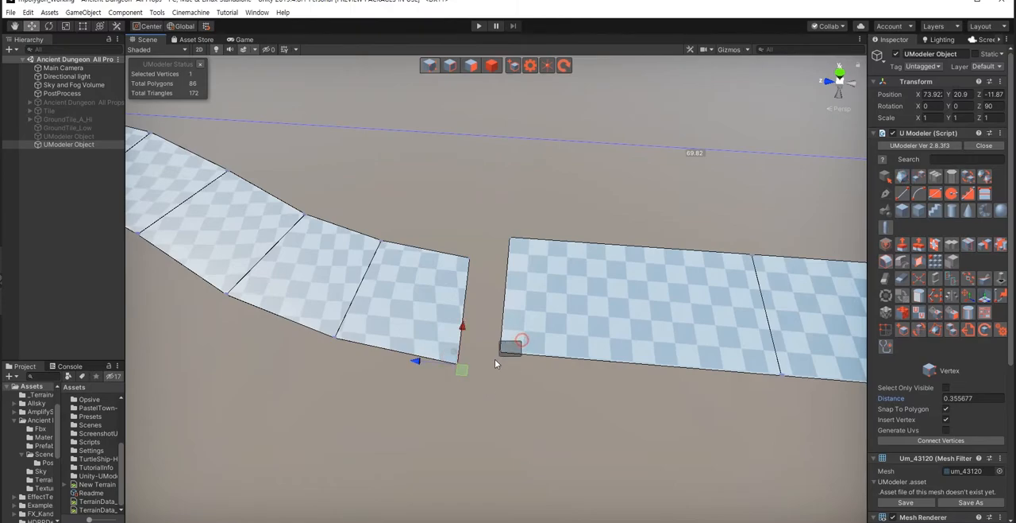
left_click(917, 294)
left_click(615, 406)
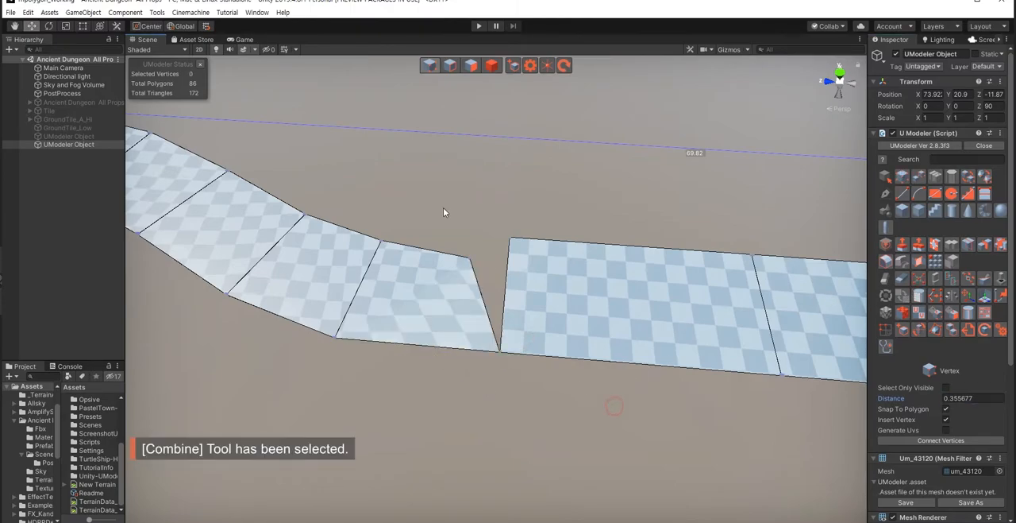
left_click(920, 284)
left_click(556, 405)
Step: Raise the joined seam about 0.31 and adjust the height of the cross-section before it by about 0.15
right_click_drag(413, 389, 433, 320)
left_click_drag(479, 192, 579, 373)
left_click_drag(506, 223, 505, 209)
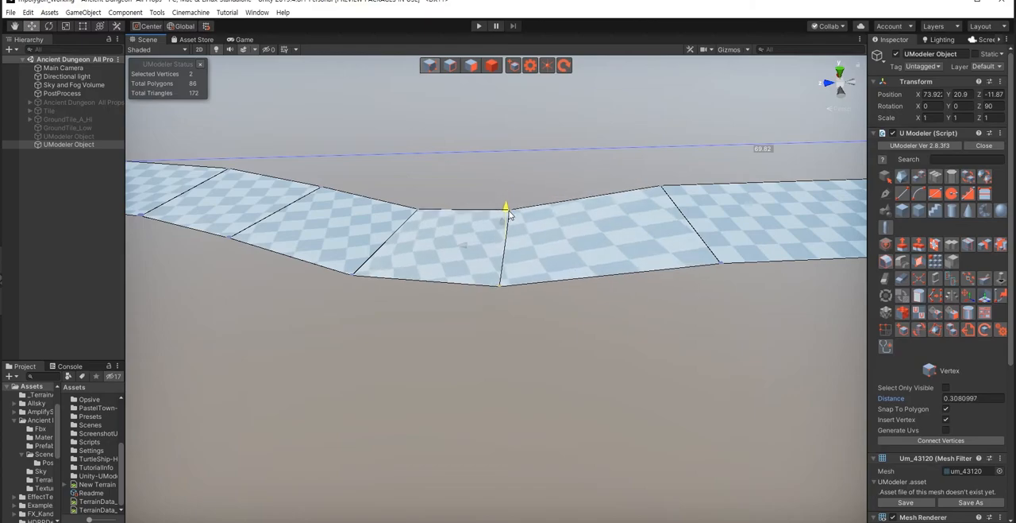
left_click_drag(443, 192, 362, 294)
right_click_drag(362, 294, 365, 265)
mouse_move(431, 255)
left_mouse_down()
mouse_move(434, 245)
mouse_move(436, 254)
left_mouse_up()
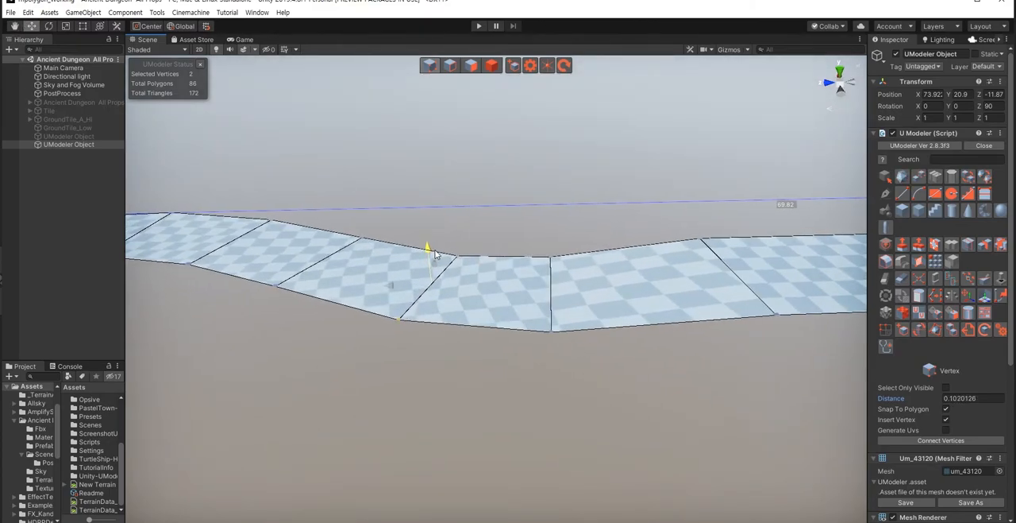
right_click_drag(540, 413, 362, 365)
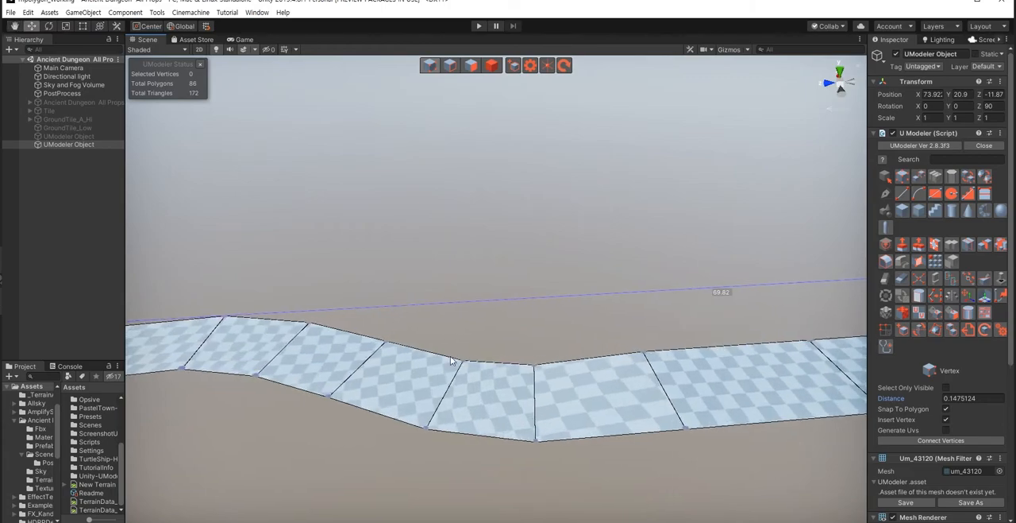
Step: Move the joined seam's two vertices slightly along the track to even out the neighbouring sections
left_click_drag(519, 347, 584, 468)
right_click_drag(534, 456, 499, 303)
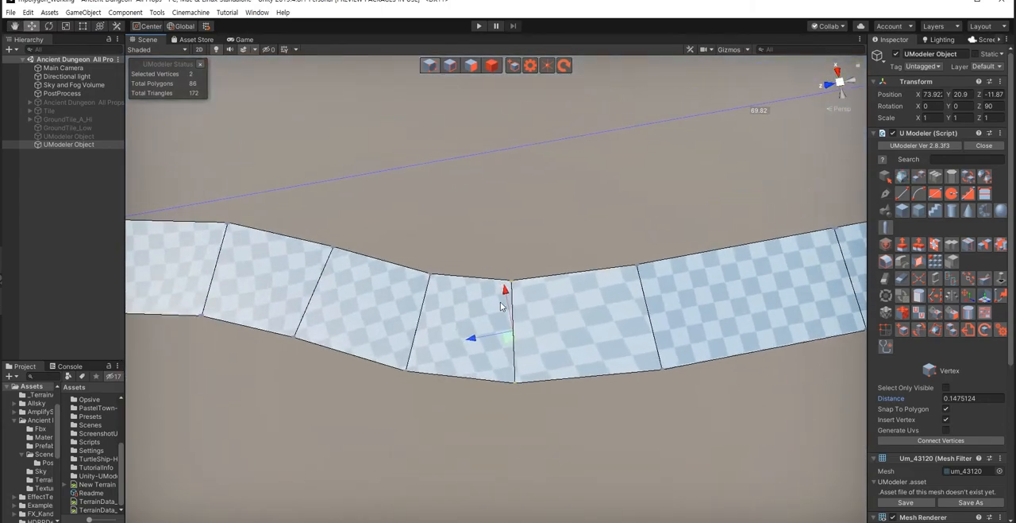
left_click_drag(511, 340, 524, 338)
left_click(424, 401)
Step: Rotate the vertex pairs of two cross-sections in the large bend so they follow the curve
right_click_drag(417, 400, 464, 240)
left_click_drag(463, 243, 530, 334)
key("e")
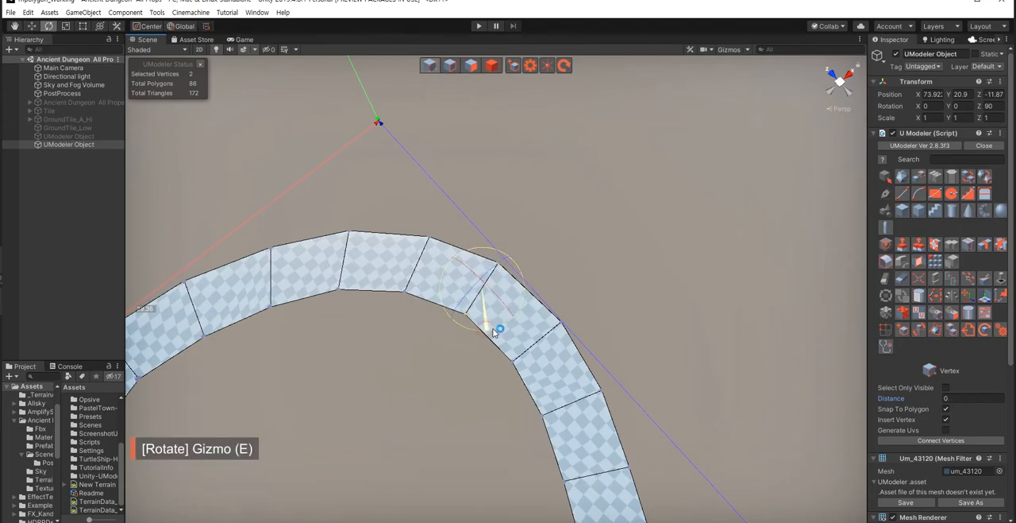
key("w")
right_click_drag(465, 382, 500, 306)
left_click_drag(505, 297, 548, 390)
key("e")
key("w")
left_click(577, 423)
Step: Rotate two more cross-sections of the large bend to smooth the remaining uneven sections
left_click_drag(599, 311, 620, 398)
key("e")
key("w")
left_click(615, 449)
right_click_drag(579, 445, 492, 365)
left_click_drag(434, 231, 516, 337)
key("e")
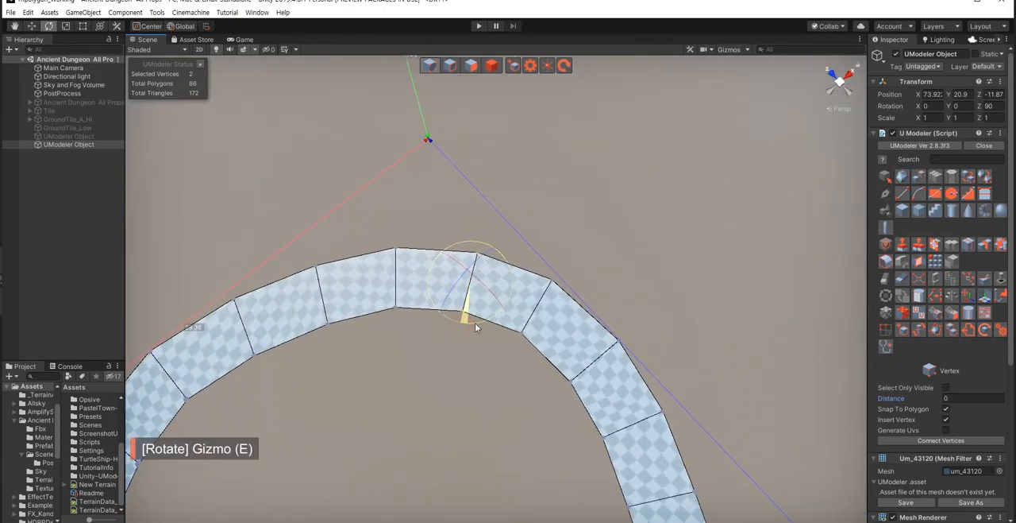
left_click(492, 388)
right_click_drag(492, 388, 453, 367)
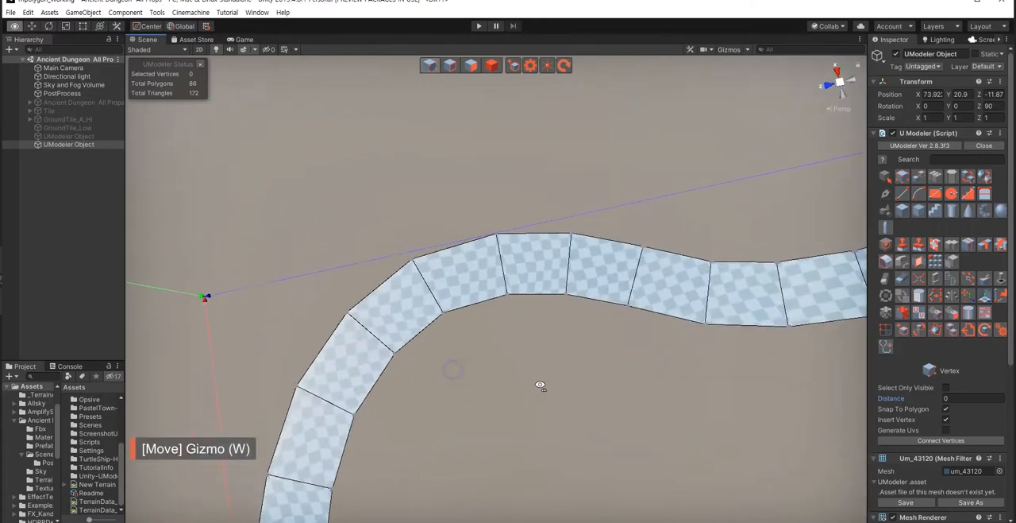
right_click_drag(541, 386, 509, 385)
right_click_drag(536, 332, 523, 348)
Step: Switch to polygon editing and loop-select every polygon of the track from two adjacent ones
key("shift+3")
left_click(488, 438)
left_click(516, 456, "shift")
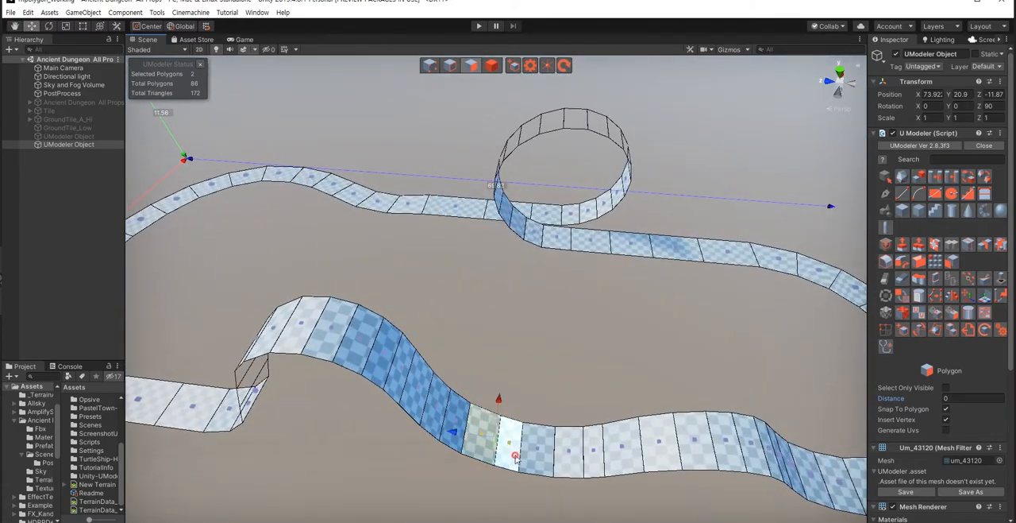
left_click(935, 177)
right_click_drag(599, 323, 596, 329)
Step: Thicken the selected track with Multi PushPull by about 0.32, using the Vertex Normal type
left_click(919, 245)
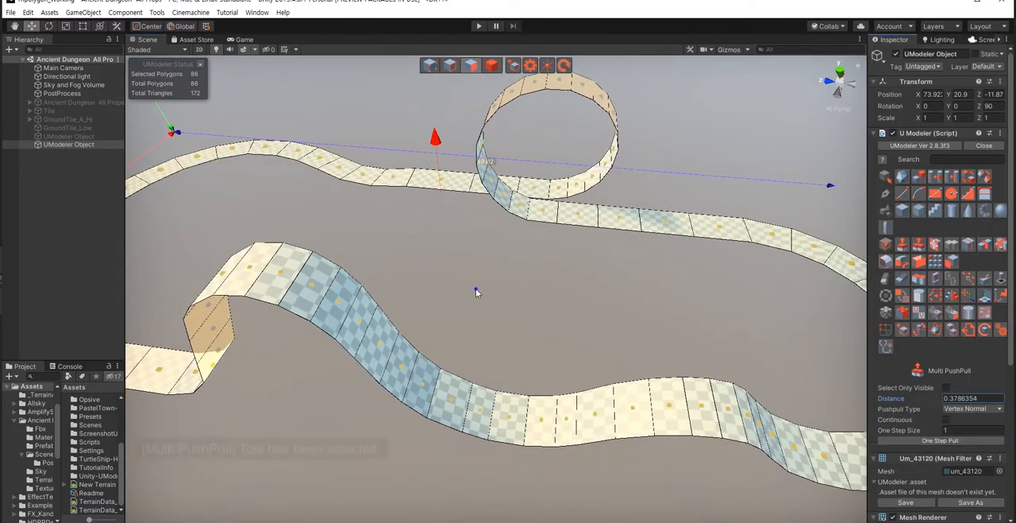
right_click_drag(476, 288, 446, 258)
left_click_drag(495, 213, 505, 209)
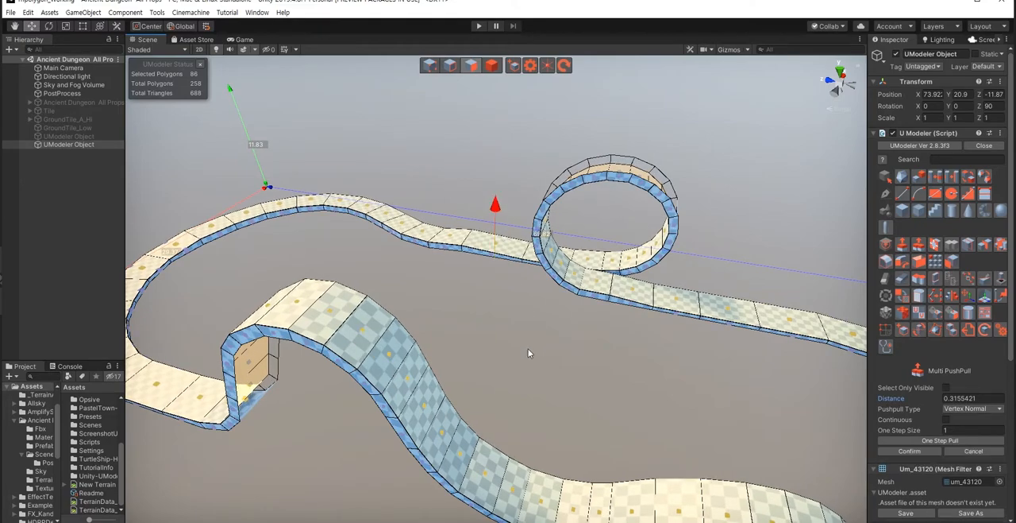
left_click(910, 452)
Step: Loop-slice the track's top surface lengthwise with a split number of 2 and a pinch of 0.72
right_click_drag(473, 330, 503, 398)
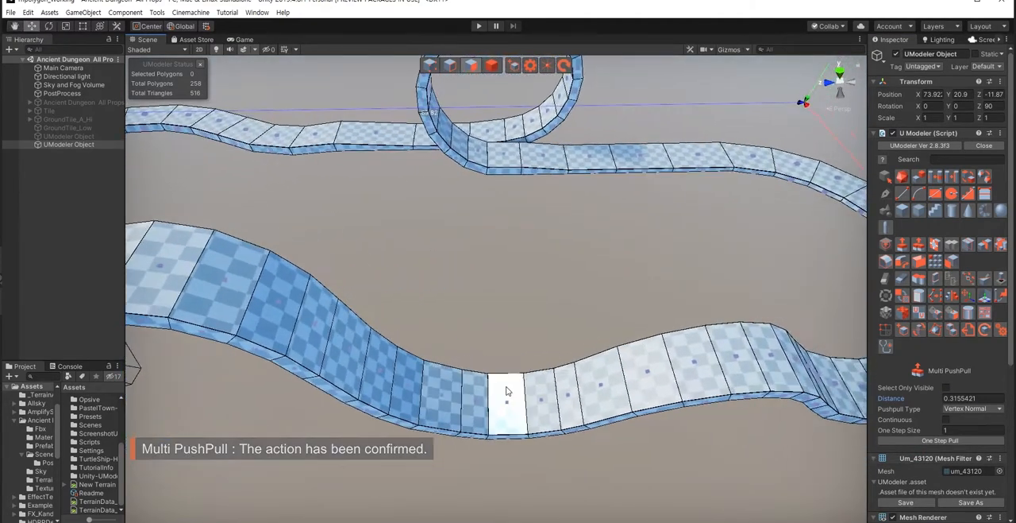
left_click(968, 245)
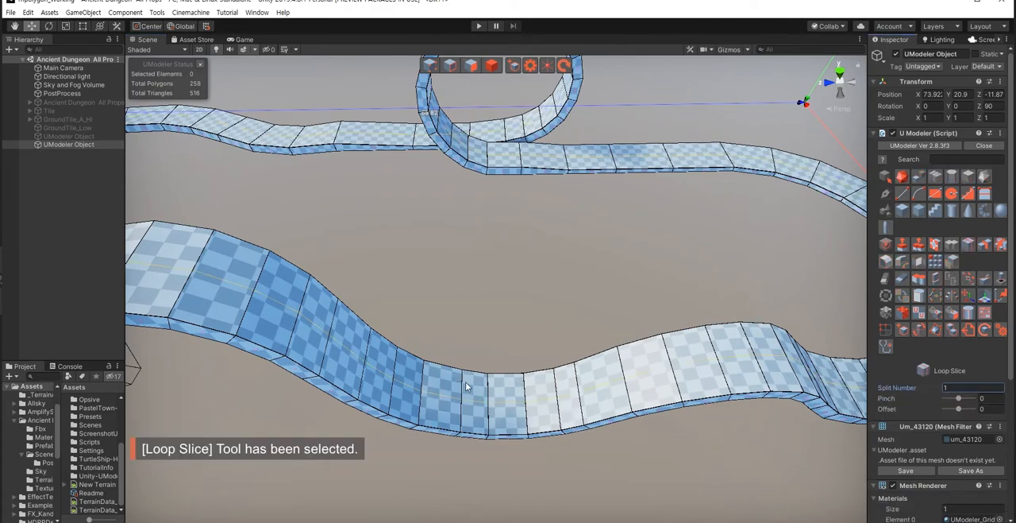
scroll(474, 386, "up", 1)
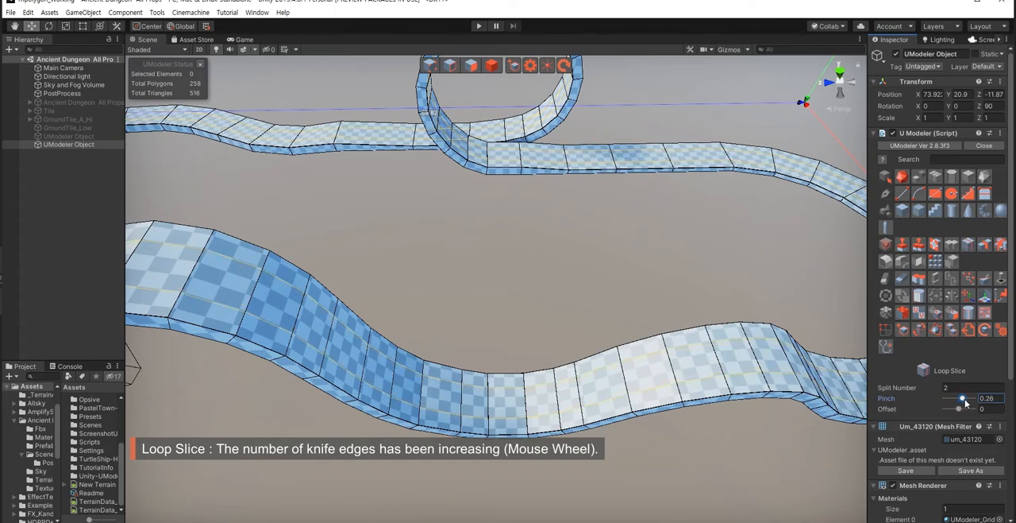
left_click_drag(966, 403, 968, 403)
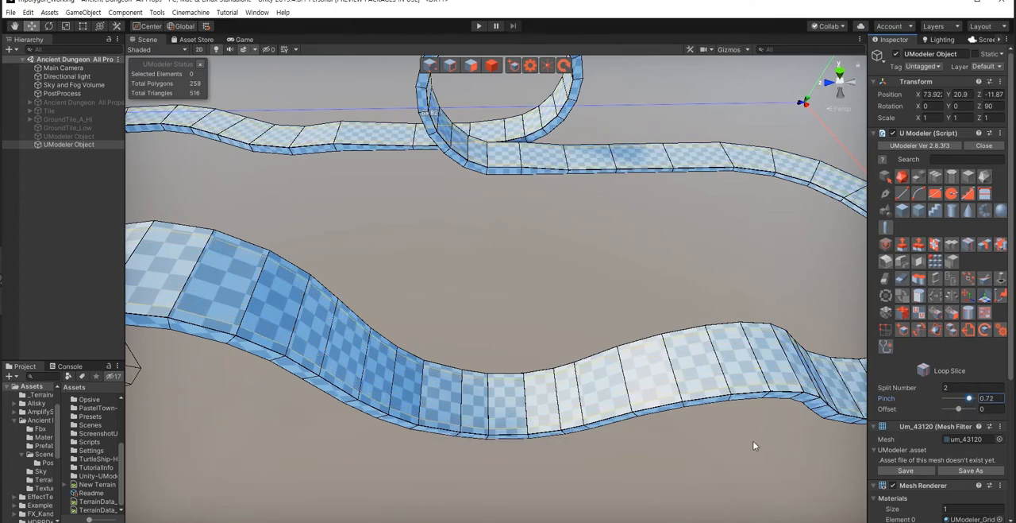
left_click(513, 396)
left_click_drag(596, 475, 551, 476, "alt")
right_click_drag(551, 476, 551, 475)
Step: In polygon mode, loop-select the narrow border strips along both sides of the track from two adjacent polygons on each side
key("shift+3")
right_click_drag(456, 436, 505, 446)
key("w")
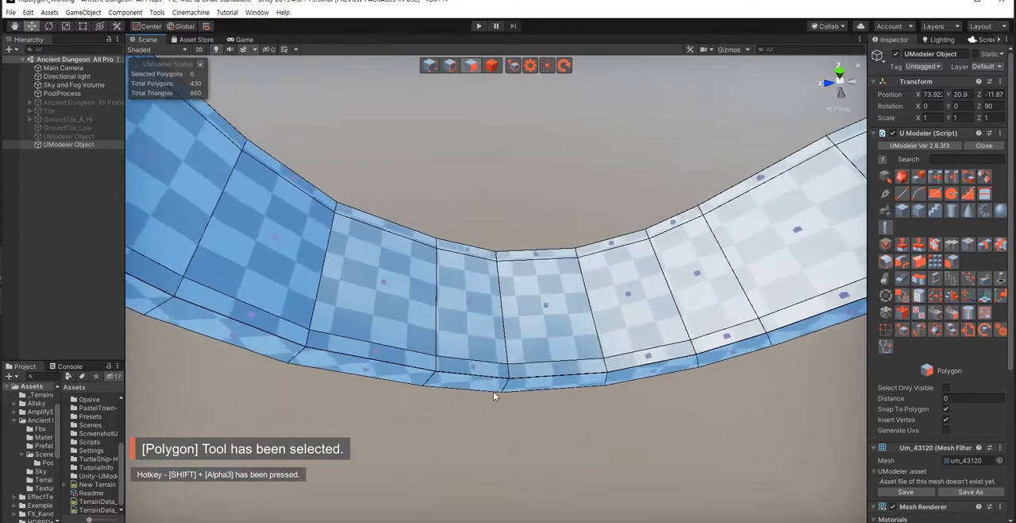
left_click(490, 370)
left_click(534, 367, "shift")
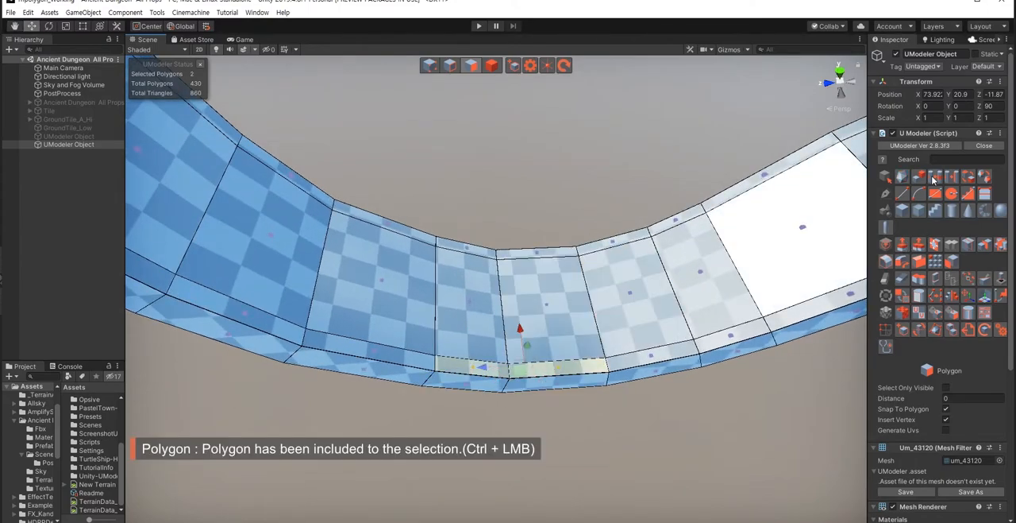
left_click(905, 247)
left_click(516, 256, "ctrl")
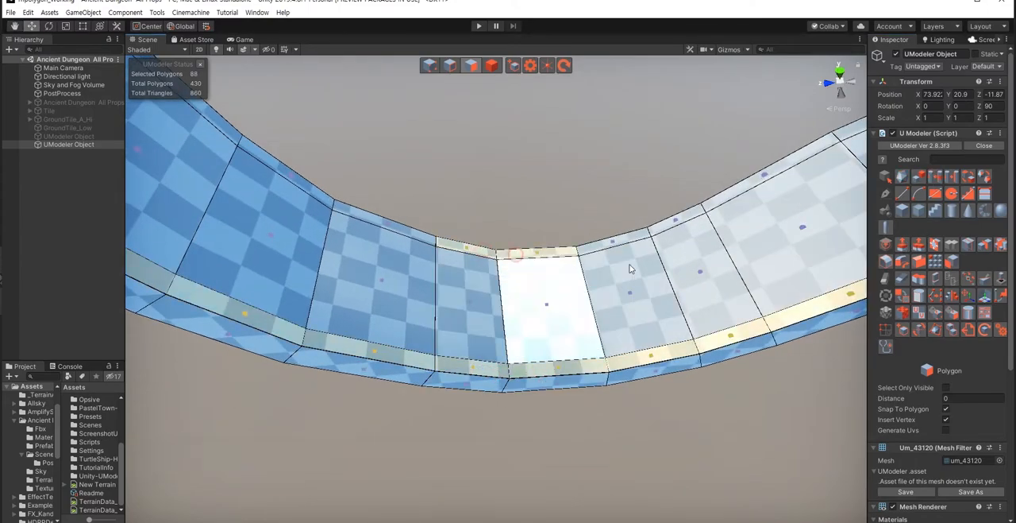
left_click(937, 177)
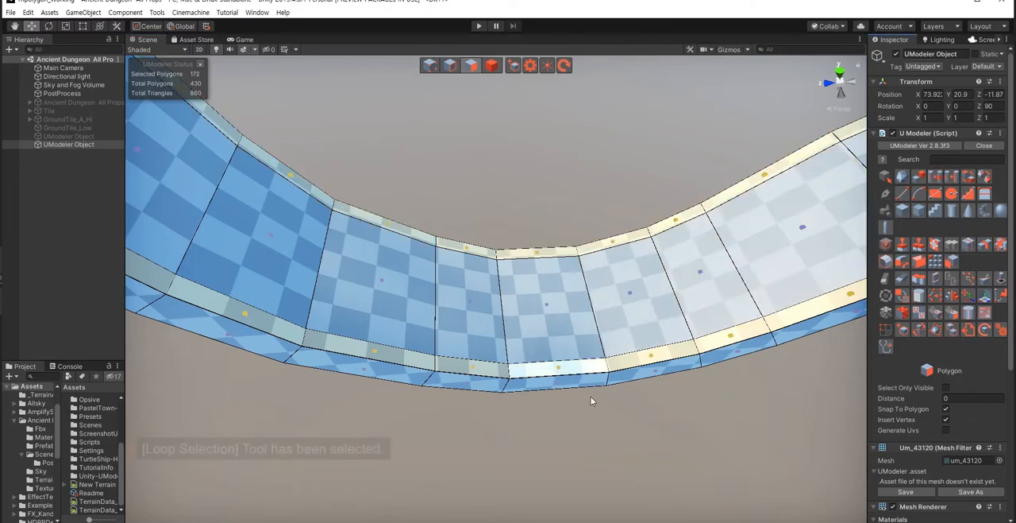
Step: Raise both selected border strips by about 0.14 with Multi PushPull, using the Vertex Normal type
right_click_drag(593, 390, 529, 345)
scroll(529, 345, "down", 3)
right_click_drag(533, 385, 461, 348)
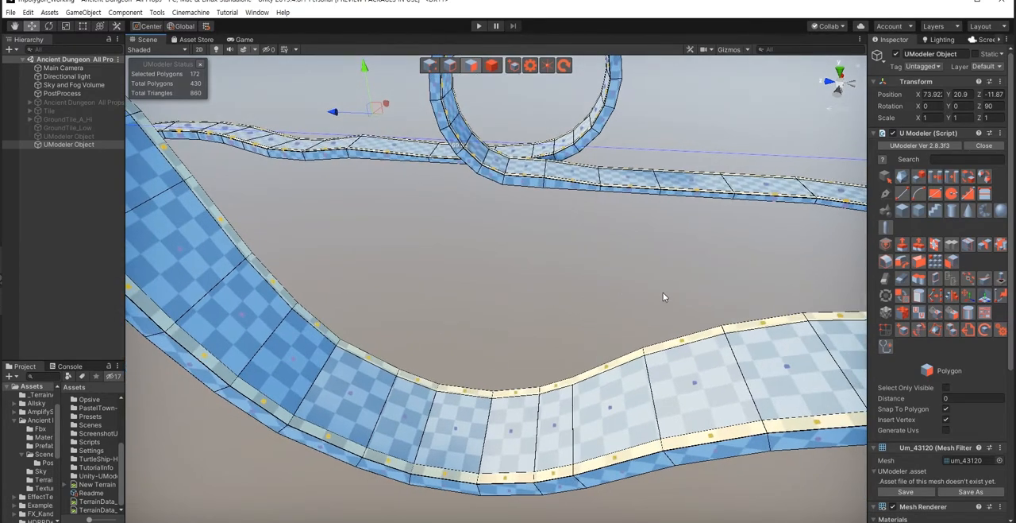
left_click(919, 245)
right_click_drag(504, 322, 483, 278)
key("w")
left_click_drag(434, 378, 443, 363)
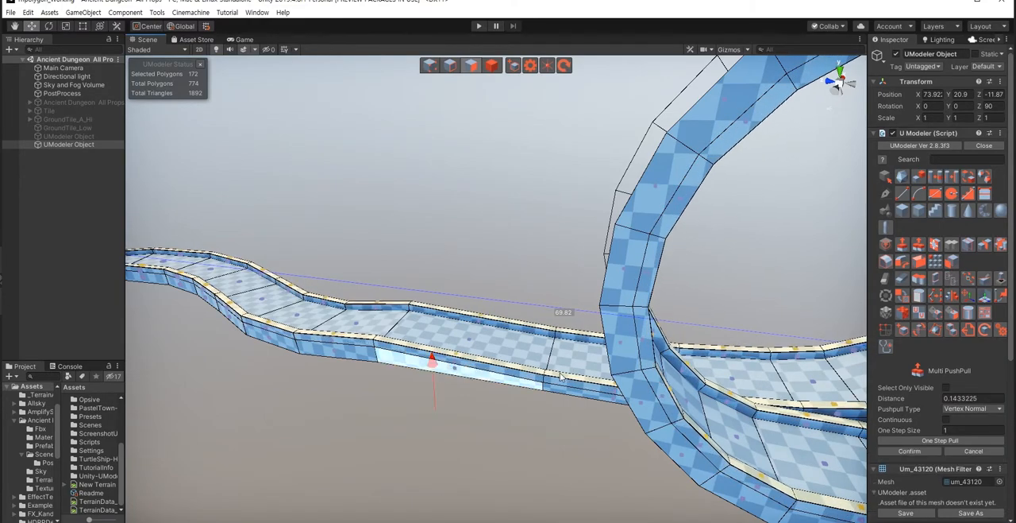
left_click(910, 451)
Step: Leave polygon editing and examine the outer side of the small loop
left_click_drag(453, 456, 432, 439, "alt")
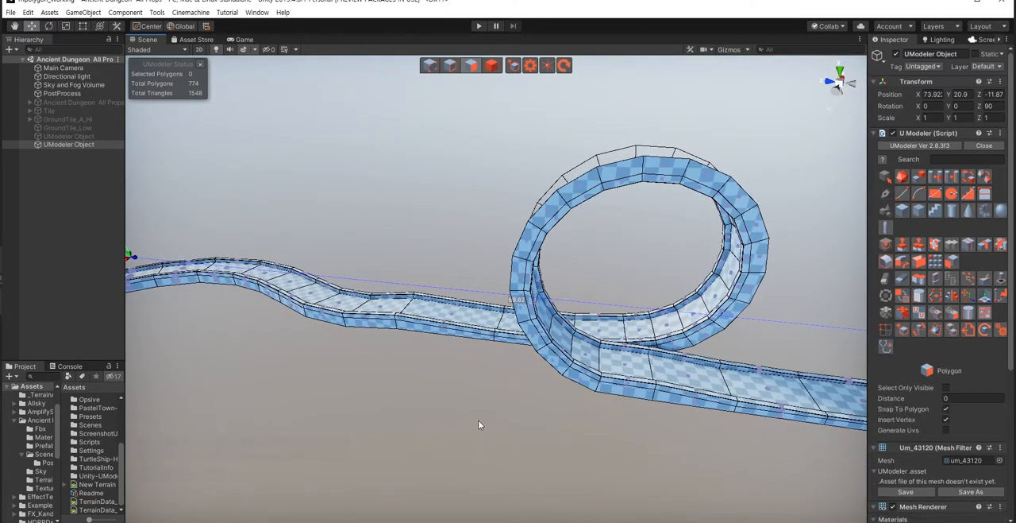
key("Escape")
left_click(397, 386)
left_click_drag(397, 386, 383, 419, "alt")
right_click_drag(383, 415, 418, 359)
key("w")
left_click(419, 364)
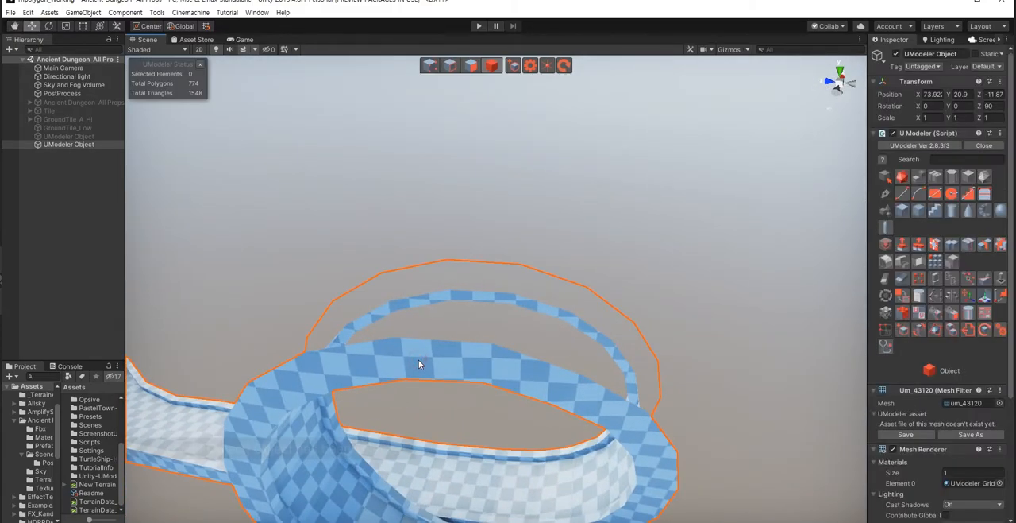
Step: In edge mode, bridge the facing edges of two open underside sections at the crown of the small loop
key("shift+2")
left_click_drag(419, 364, 522, 284, "alt")
left_click(584, 369, "shift")
left_click(403, 236)
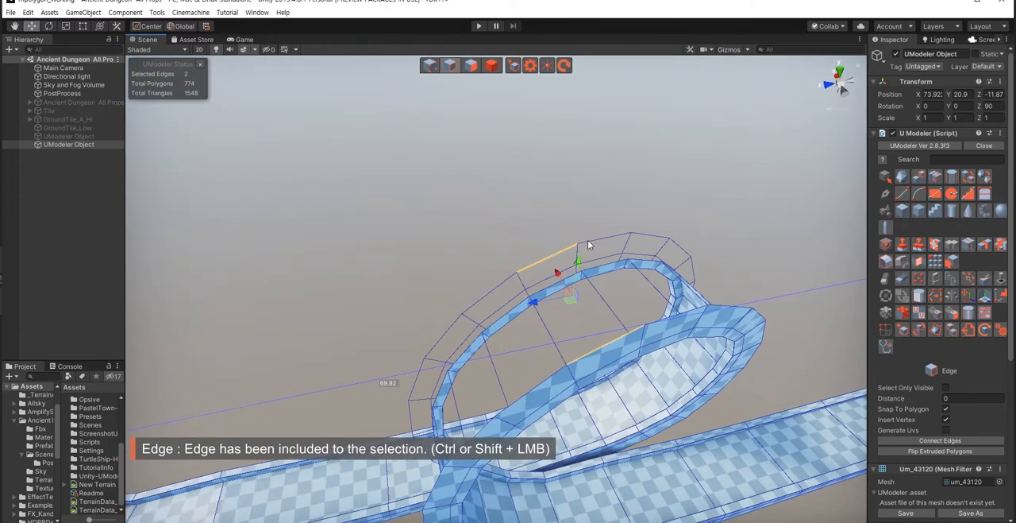
left_click(594, 240, "shift")
left_click(666, 319, "shift")
left_click(919, 263)
Step: Bridge the neighbouring open underside sections on both sides of the small loop's crown
left_click_drag(480, 329, 478, 219, "alt")
left_click(490, 222)
left_click(528, 275, "shift")
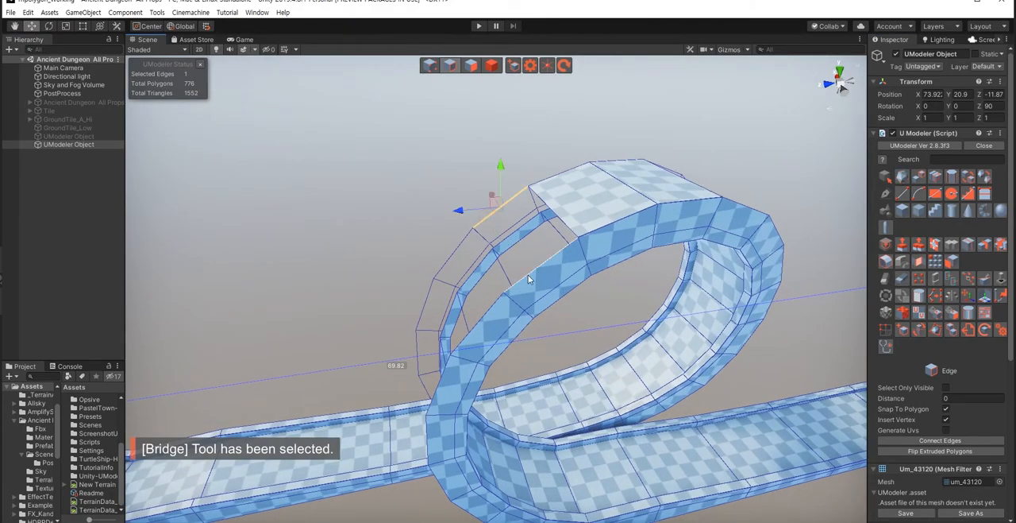
left_click(919, 261)
left_click_drag(518, 351, 333, 240, "alt")
left_click(402, 189, "shift")
left_click(919, 261)
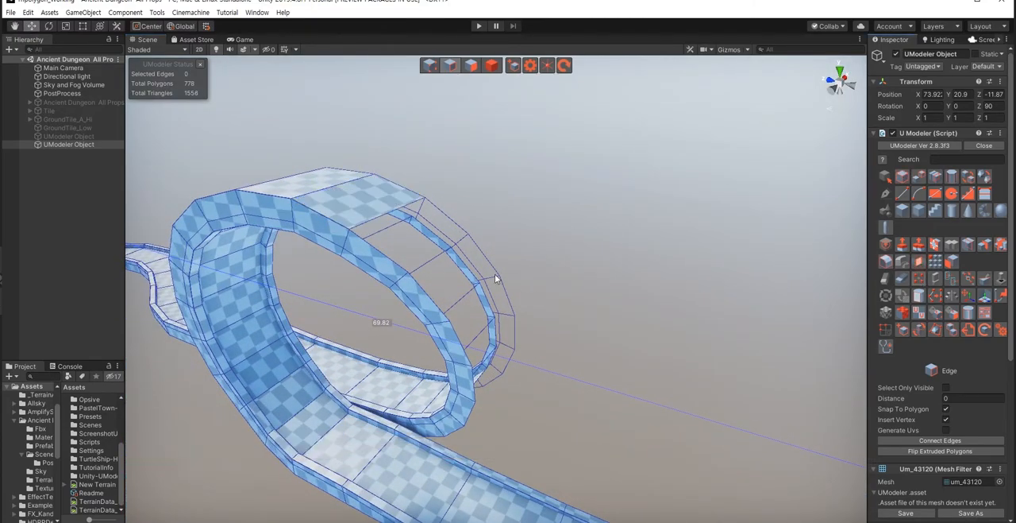
left_click(919, 261)
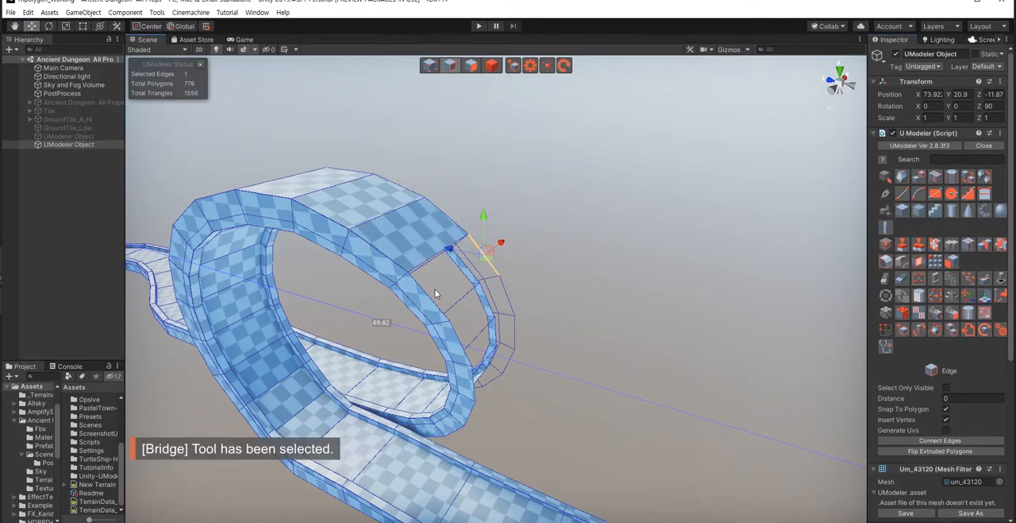
Step: Bridge the following open underside sections one by one down the descending side of the small loop
left_click(919, 261)
left_click(507, 308)
left_click(458, 336, "shift")
left_click(919, 261)
right_click_drag(502, 311, 517, 260)
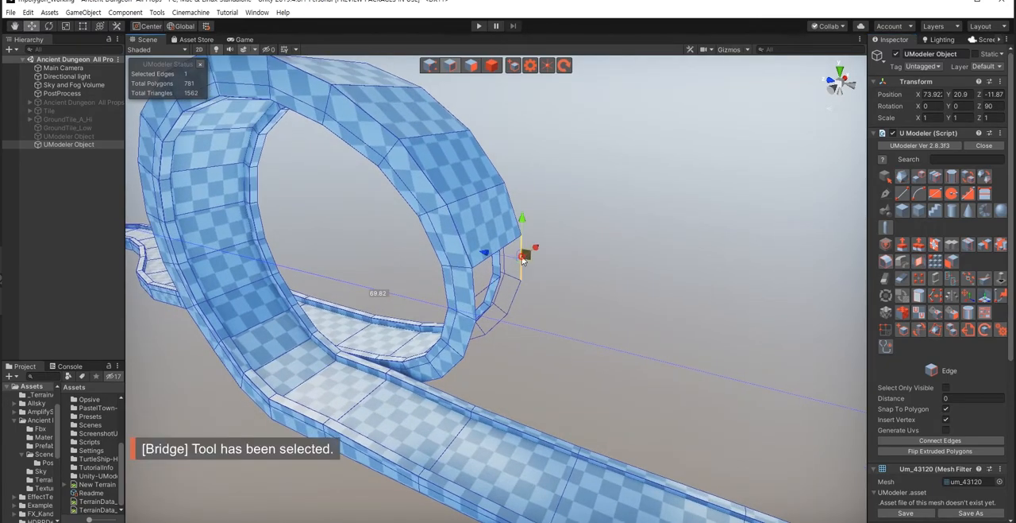
left_click(919, 261)
right_click_drag(526, 290, 522, 276)
left_click(525, 229)
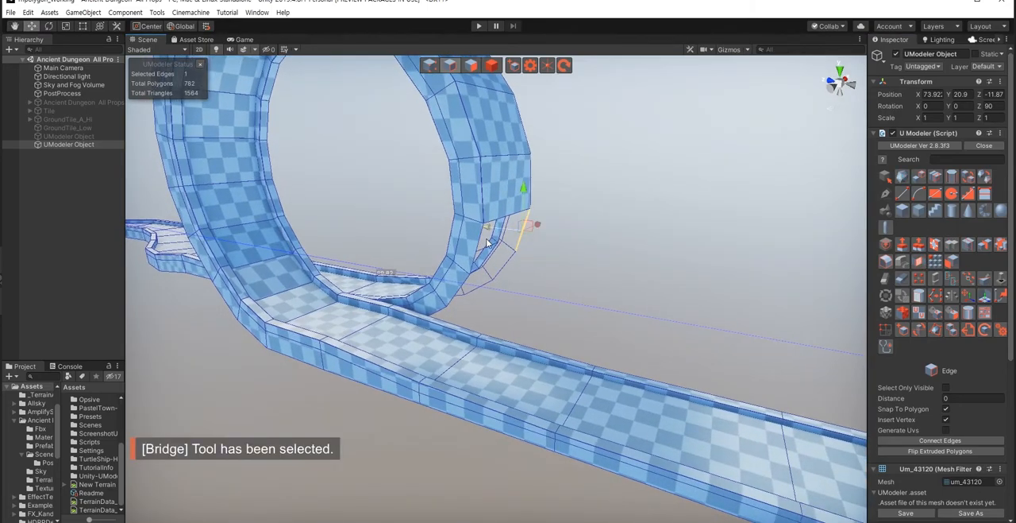
left_click(918, 261)
Step: Bridge the open underside edges around the bottom of the small loop, where it meets the straight track
key("w")
right_click_drag(524, 291, 518, 244)
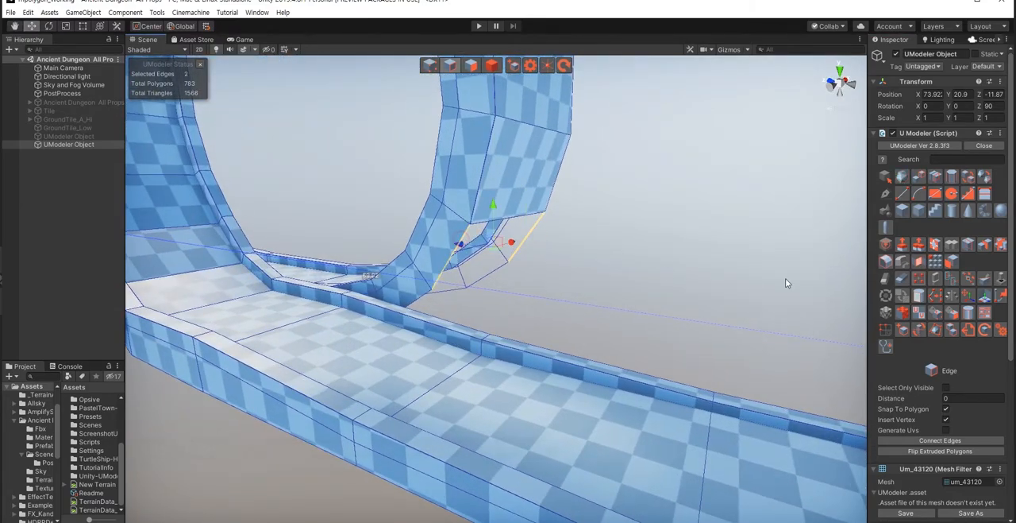
left_click(919, 262)
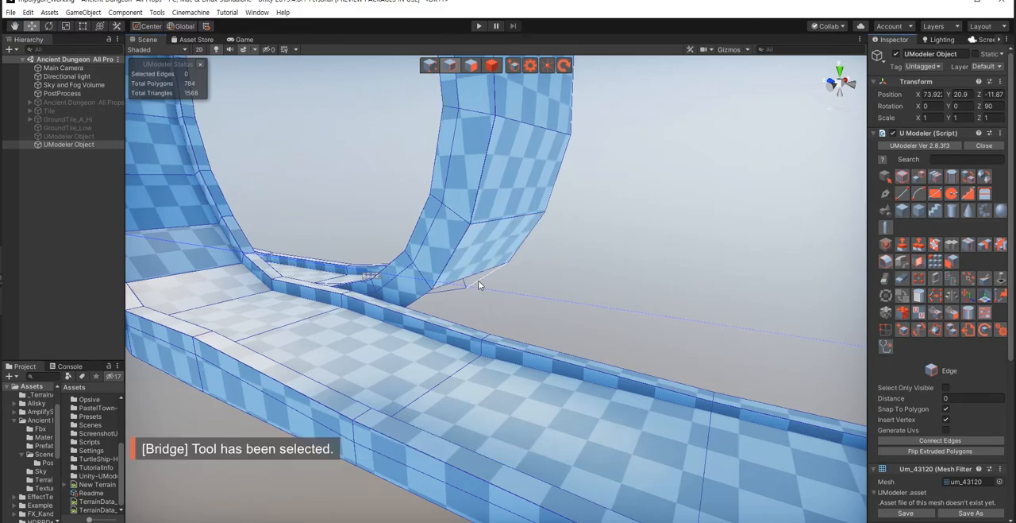
left_click(919, 264)
right_click_drag(363, 350, 636, 365)
left_click(799, 452, "shift")
left_click(919, 264)
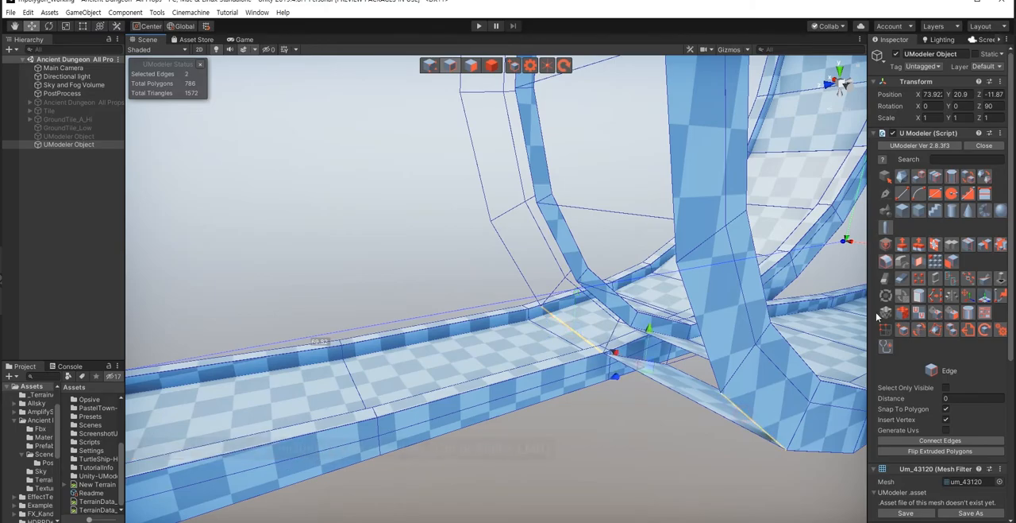
Step: Delete the misplaced polygon at the base of the small loop and bridge the two open edges there
mouse_move(632, 429)
right_mouse_down()
mouse_move(640, 415)
mouse_move(629, 383)
mouse_move(602, 455)
mouse_move(546, 434)
mouse_move(552, 362)
right_mouse_up()
key("3")
left_click(553, 394)
key("Delete")
key("2")
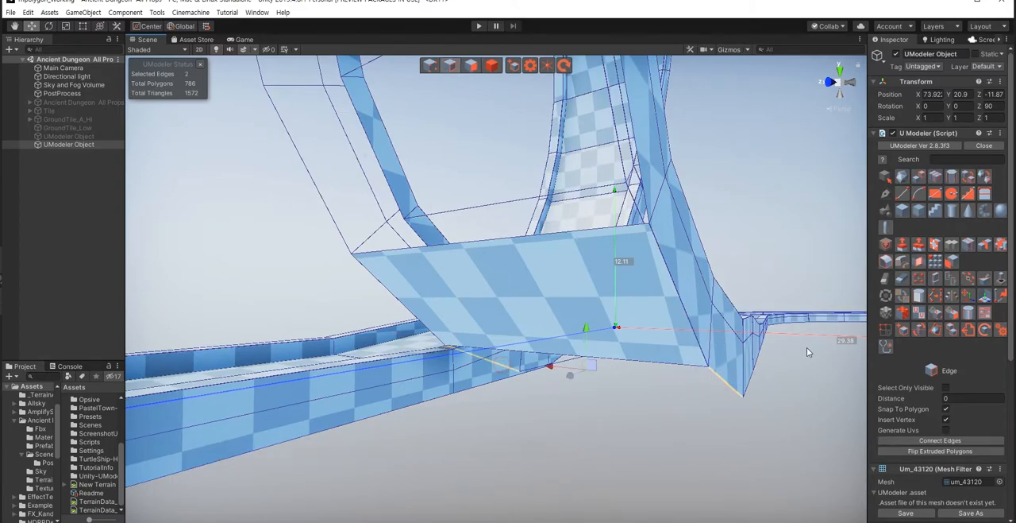
left_click(920, 263)
Step: Bridge the next two open underside sections upward from the base on the other side of the small loop
right_click_drag(517, 418, 558, 395)
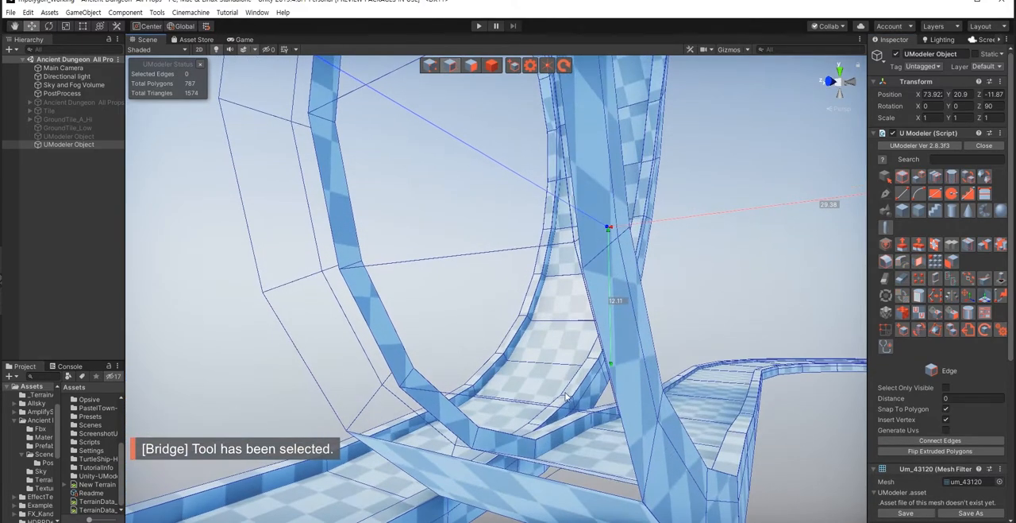
right_click_drag(599, 419, 645, 402)
left_click(645, 402)
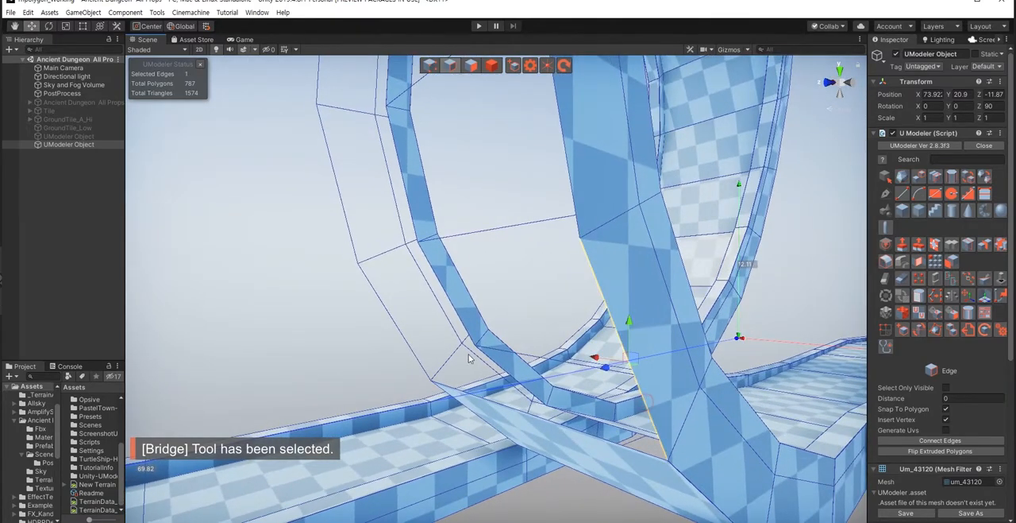
left_click(400, 336, "ctrl")
left_click(920, 263)
right_click_drag(534, 327, 520, 323)
left_click(520, 324)
left_click(397, 339, "ctrl")
left_click(920, 263)
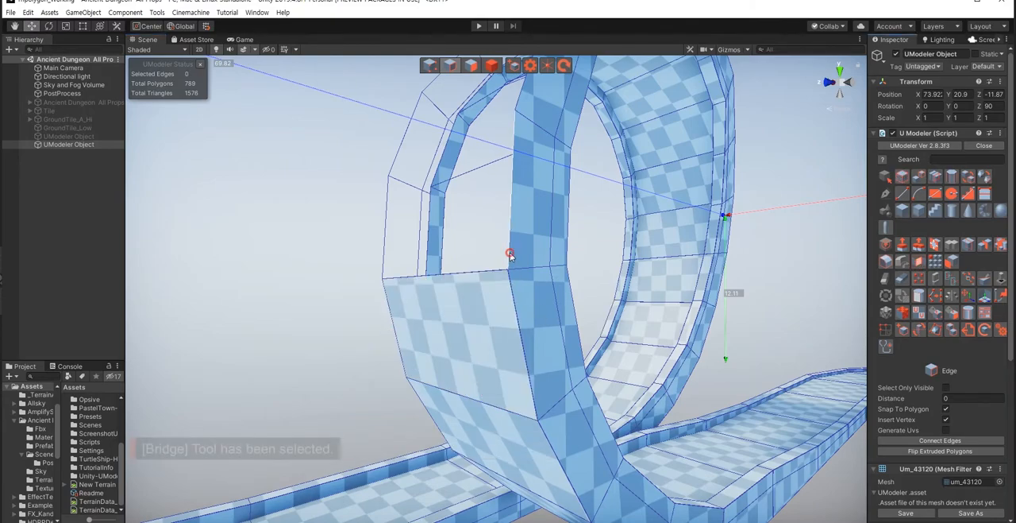
Step: Bridge the remaining open sections up to the crown to close the small loop's underside
left_click(919, 263)
right_click_drag(503, 302, 536, 296)
left_click(394, 268, "ctrl")
left_click(920, 262)
right_click_drag(508, 310, 581, 381)
left_click(585, 386)
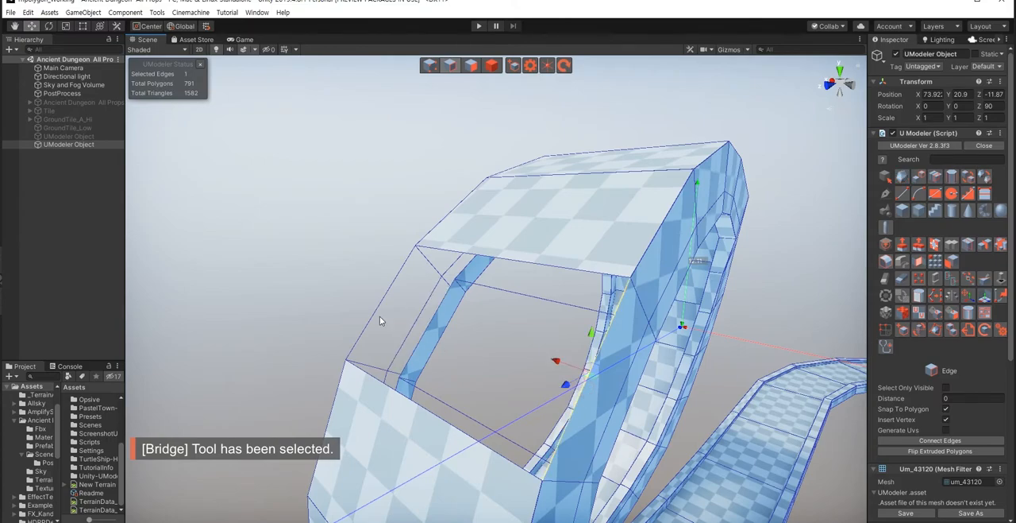
left_click(373, 317, "ctrl")
left_click(920, 263)
Step: Bridge the facing edges of the first two open underside sections at the base of the large bend
right_click_drag(354, 234, 418, 347)
key("s")
key("w")
left_click(422, 354)
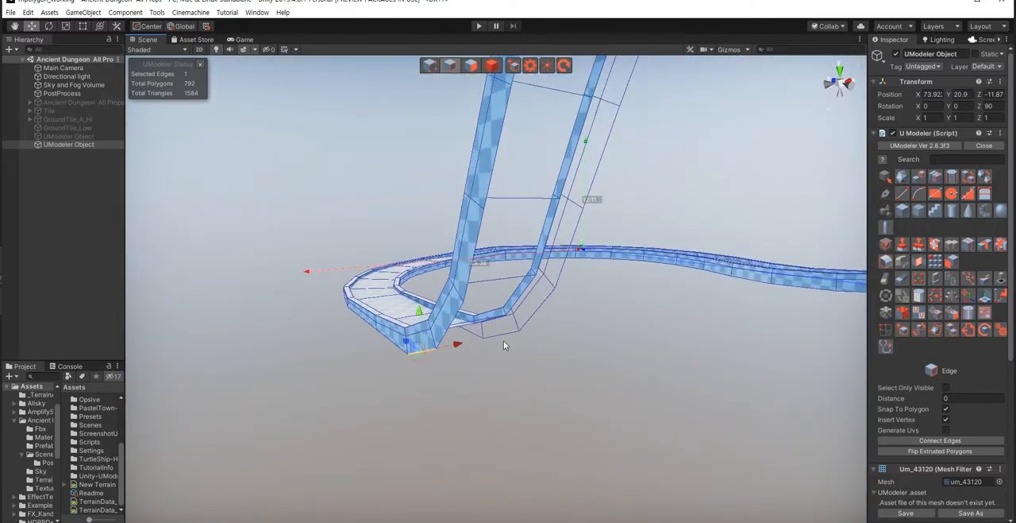
left_click(458, 307)
left_click(541, 311, "ctrl")
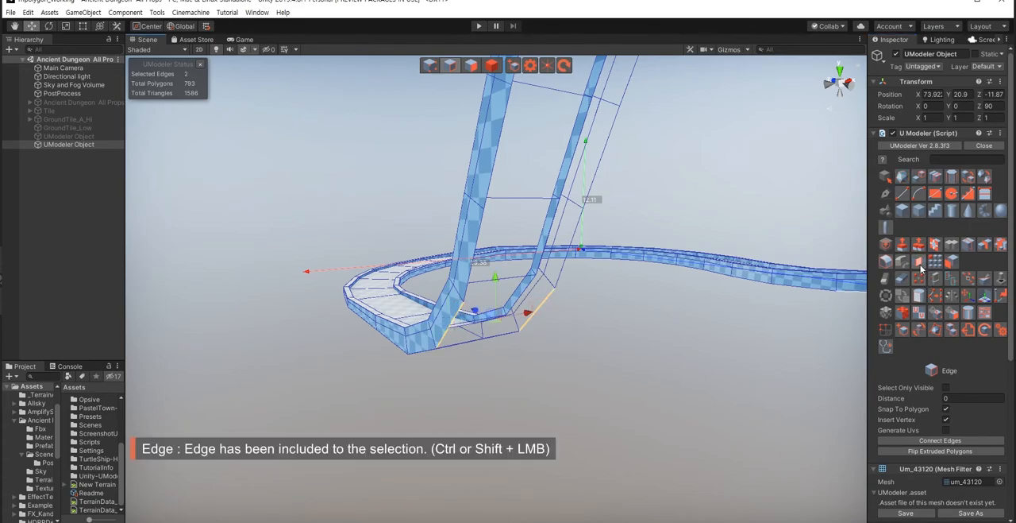
left_click(919, 263)
Step: Bridge the next three open underside sections up the rising side of the large bend
left_click(471, 283)
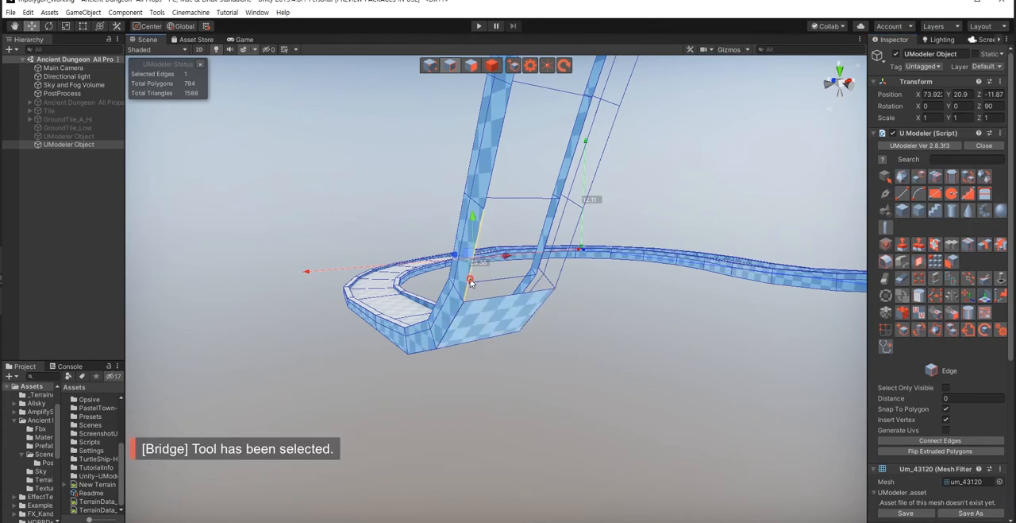
left_click(565, 266, "ctrl")
left_click(919, 261)
right_click_drag(486, 346, 492, 280)
left_click(517, 192, "ctrl")
left_click(603, 262, "ctrl")
left_click(619, 216, "ctrl")
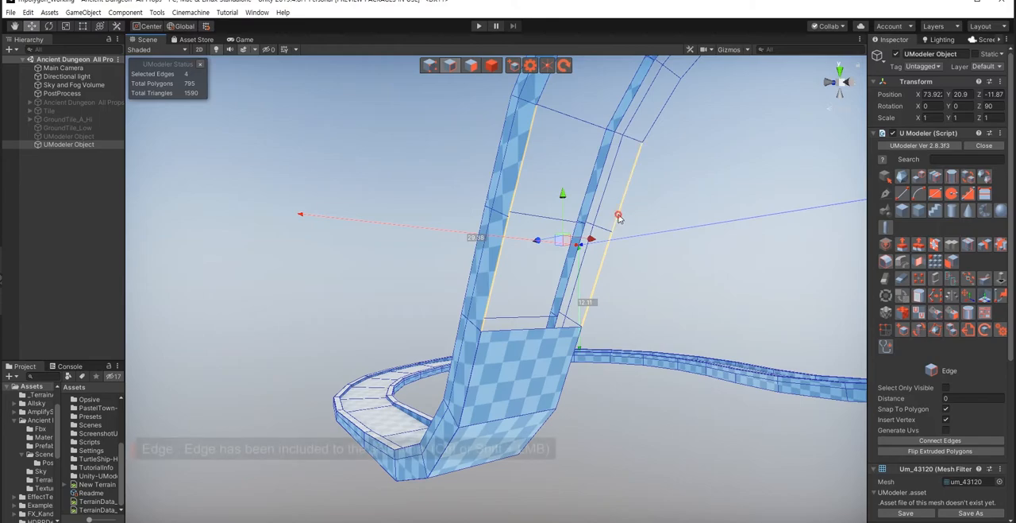
left_click(920, 261)
Step: Select the facing edges of three sections in the large bend's upper curve and bridge them
right_click_drag(520, 376, 456, 379)
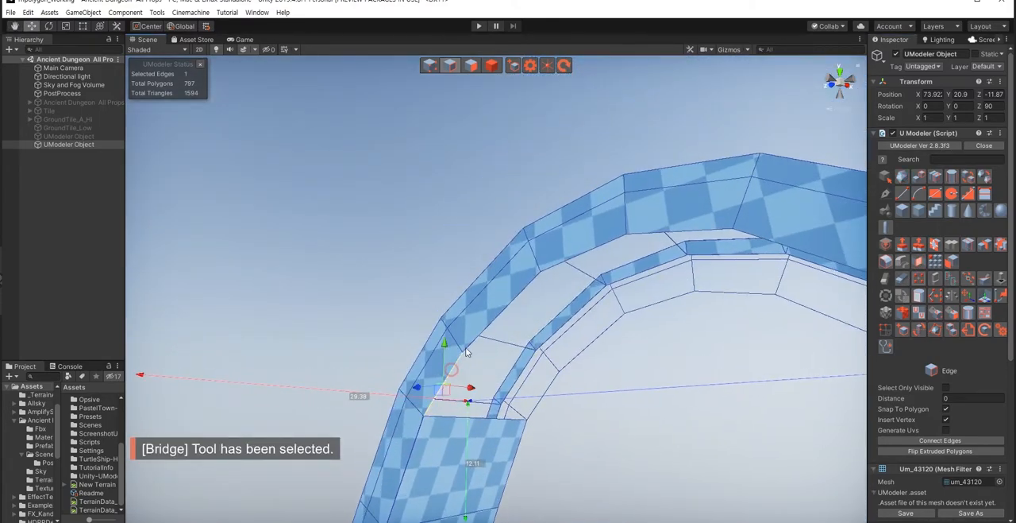
left_click(500, 311, "ctrl")
left_click(596, 252, "ctrl")
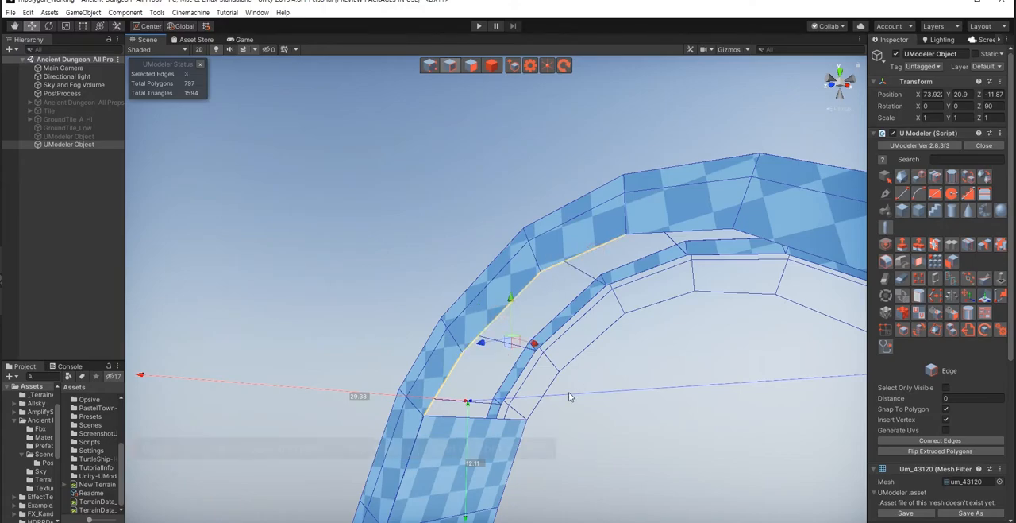
left_click(556, 379, "ctrl")
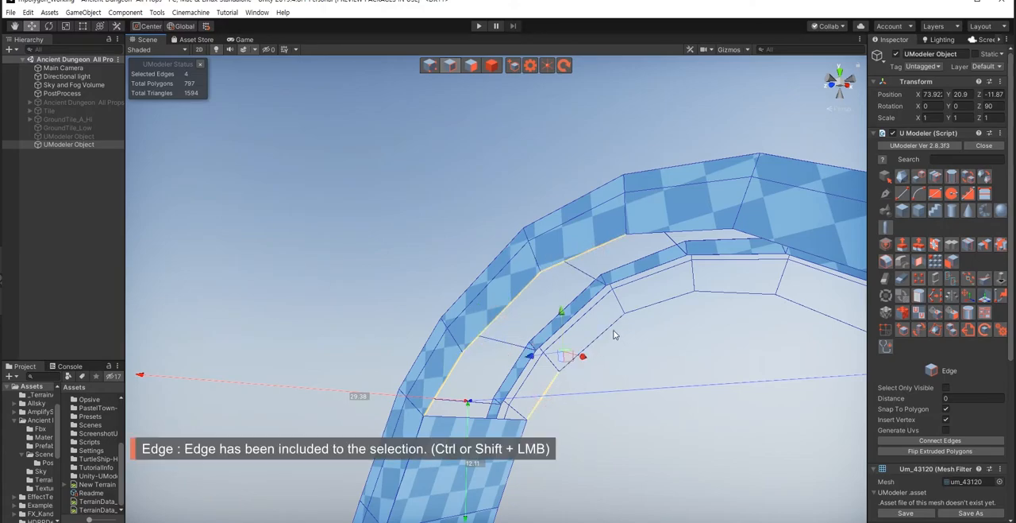
left_click(639, 309, "ctrl")
Step: Bridge three more open underside sections over the top of the large bend
left_click_drag(794, 308, 525, 272, "alt")
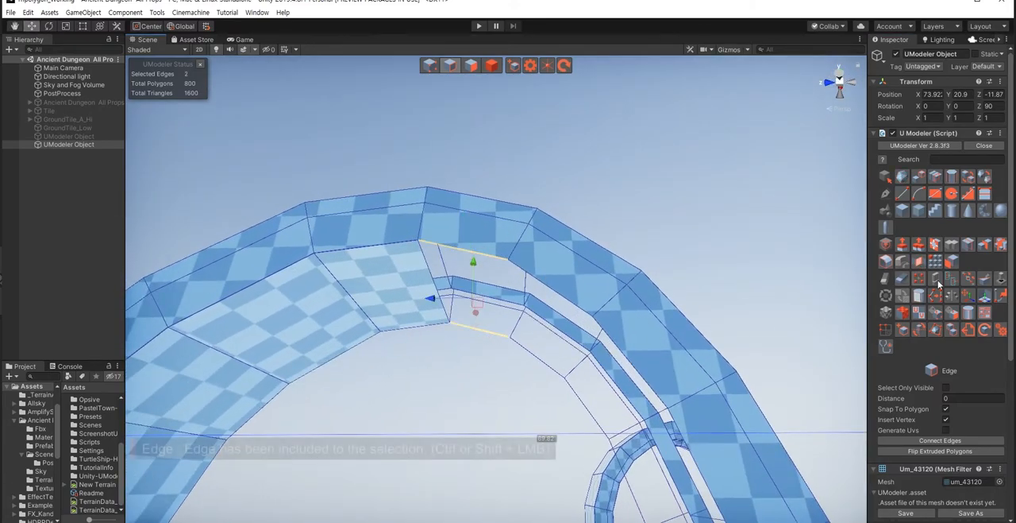
left_click(920, 262)
left_click(547, 289)
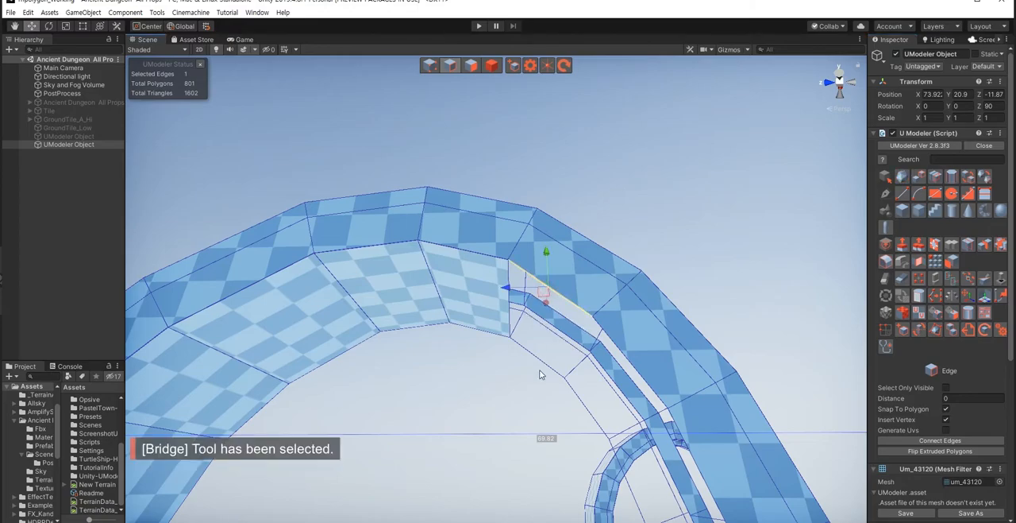
left_click(542, 367, "ctrl")
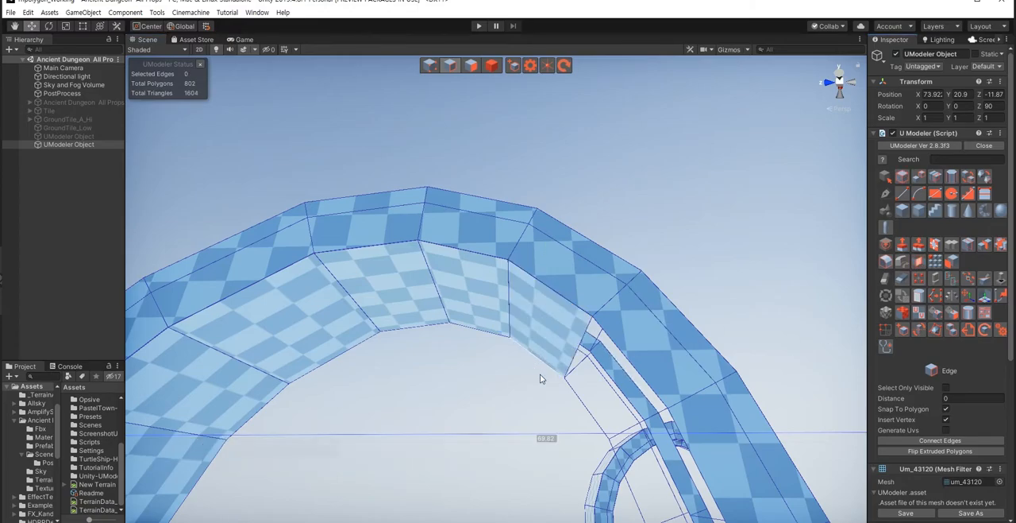
left_click_drag(538, 370, 611, 332, "alt")
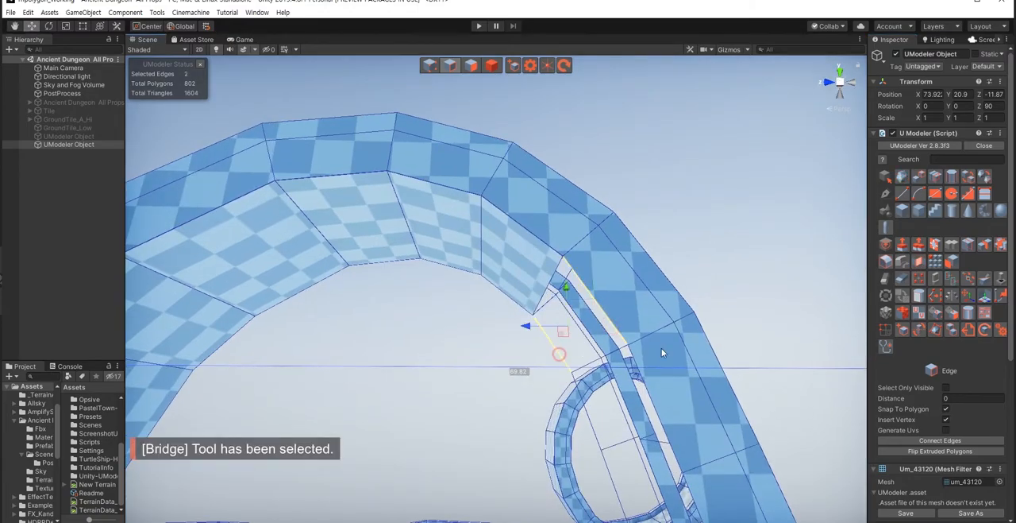
Step: Select the facing edges of three sections on the large bend's descending side and bridge them together
left_click_drag(627, 359, 627, 391, "alt")
left_click(624, 391, "ctrl")
left_click(531, 209, "ctrl")
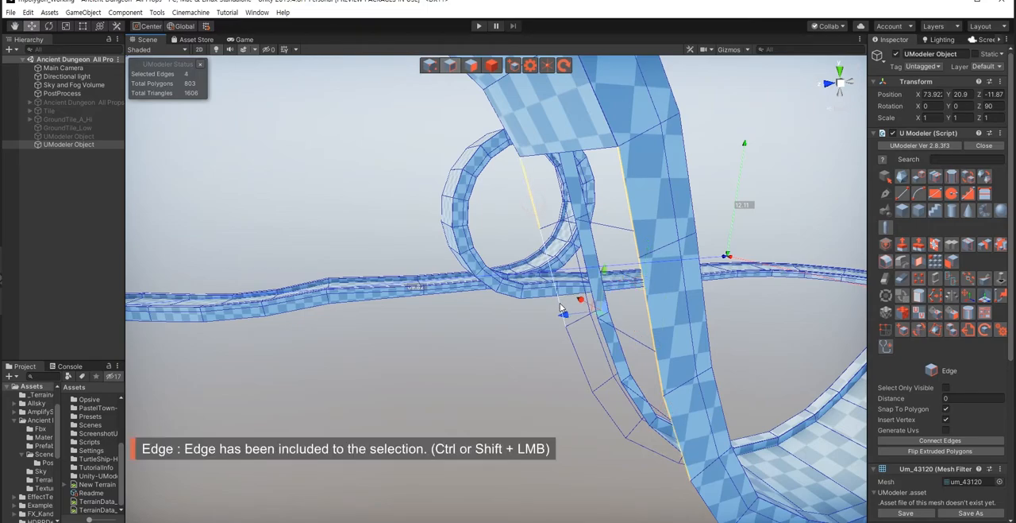
left_click(579, 357, "ctrl")
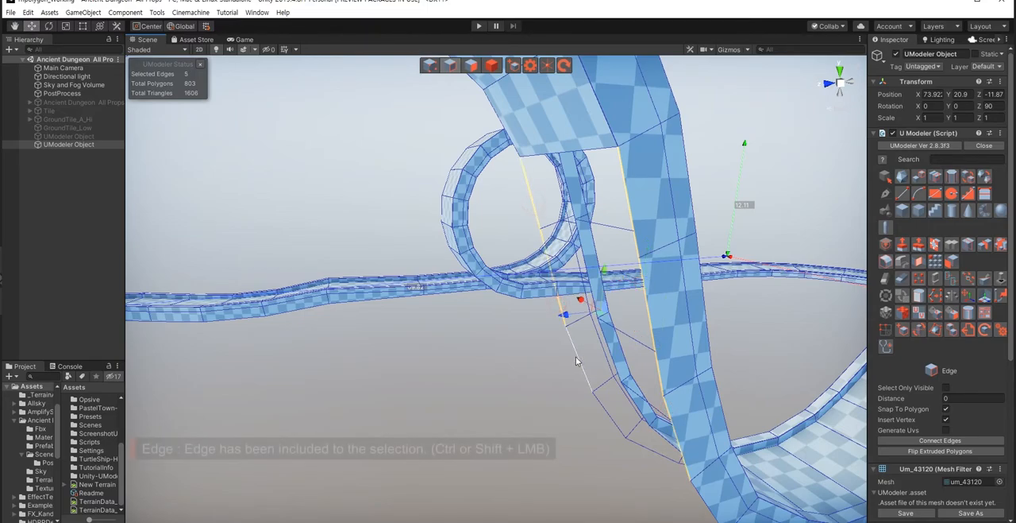
left_click(918, 263)
left_click_drag(519, 418, 672, 282, "alt")
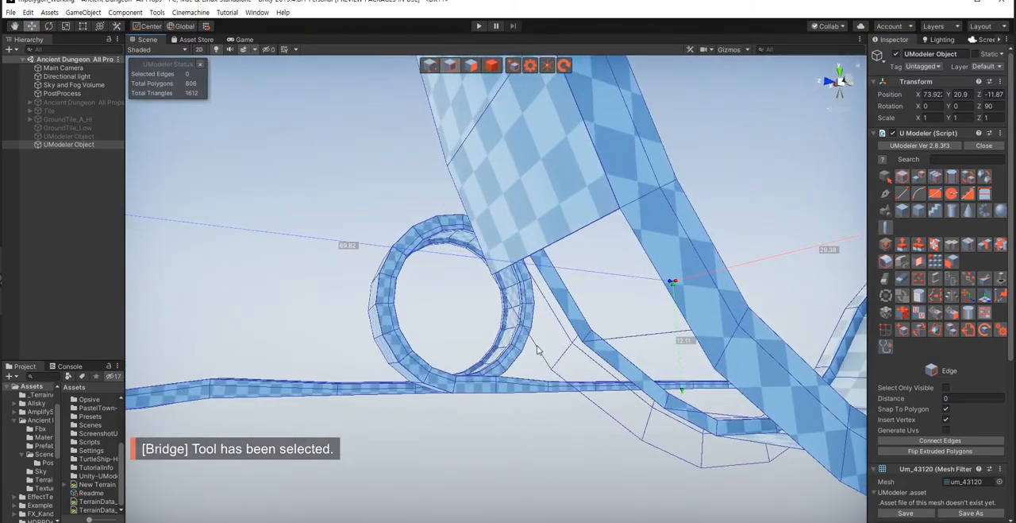
Step: Select the facing edges of three open underside sections lower down the large bend's descending side and bridge them
left_click(640, 239)
left_click(532, 343, "ctrl")
left_click(919, 263)
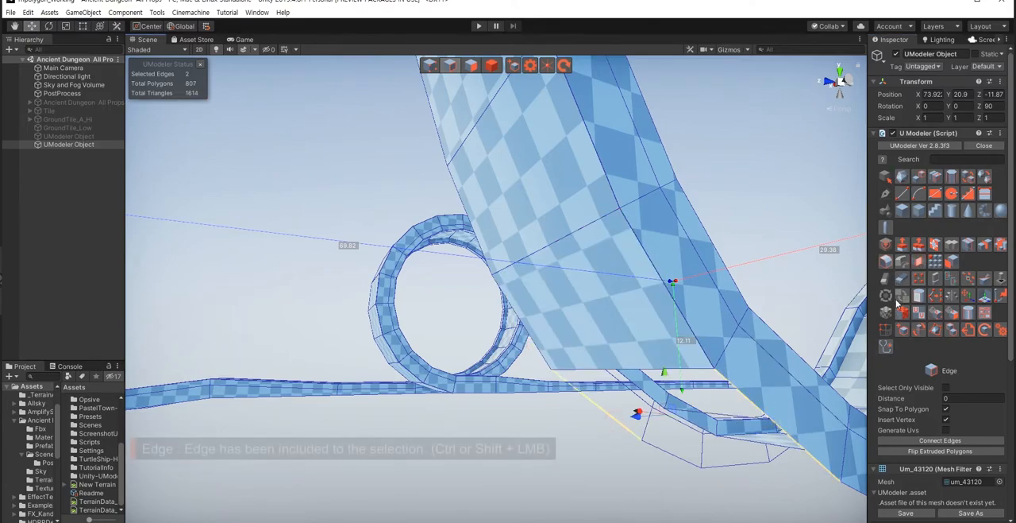
left_click(919, 262)
mouse_move(599, 416)
left_mouse_down("alt")
mouse_move(597, 428)
mouse_move(588, 405)
left_mouse_up("alt")
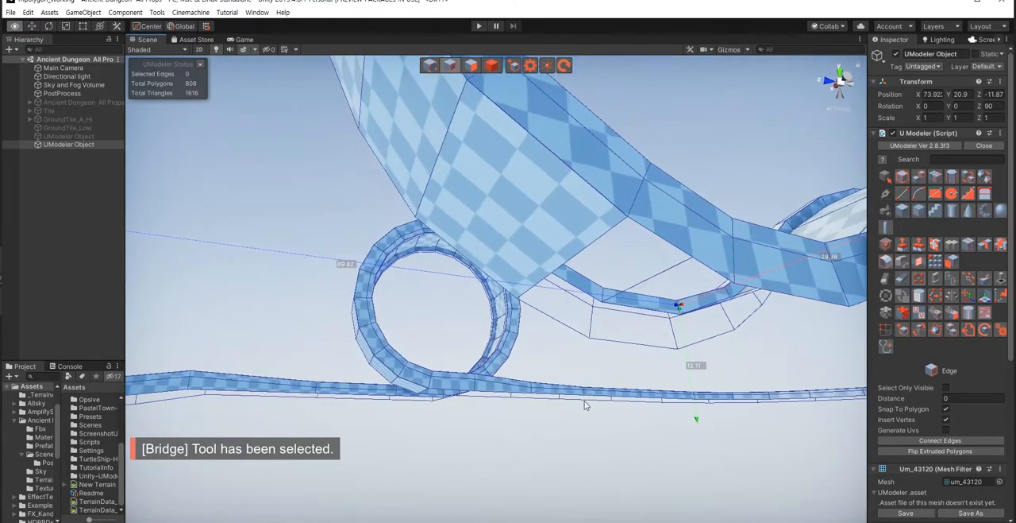
left_click(648, 231)
left_click(565, 328, "shift")
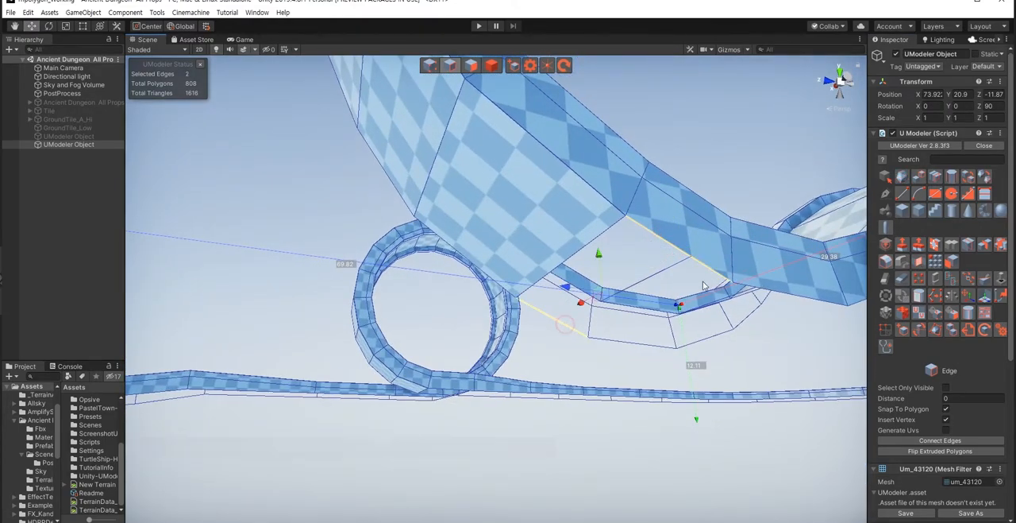
left_click(919, 263)
Step: Bridge the open underside sections through the dip at the foot of the large bend, up to the start of the next rise
left_click_drag(552, 382, 421, 288, "alt")
left_click(422, 288)
left_click(411, 326, "shift")
left_click(919, 263)
left_click_drag(627, 361, 579, 426, "alt")
left_click_drag(660, 464, 449, 367, "alt")
left_click(558, 369, "shift")
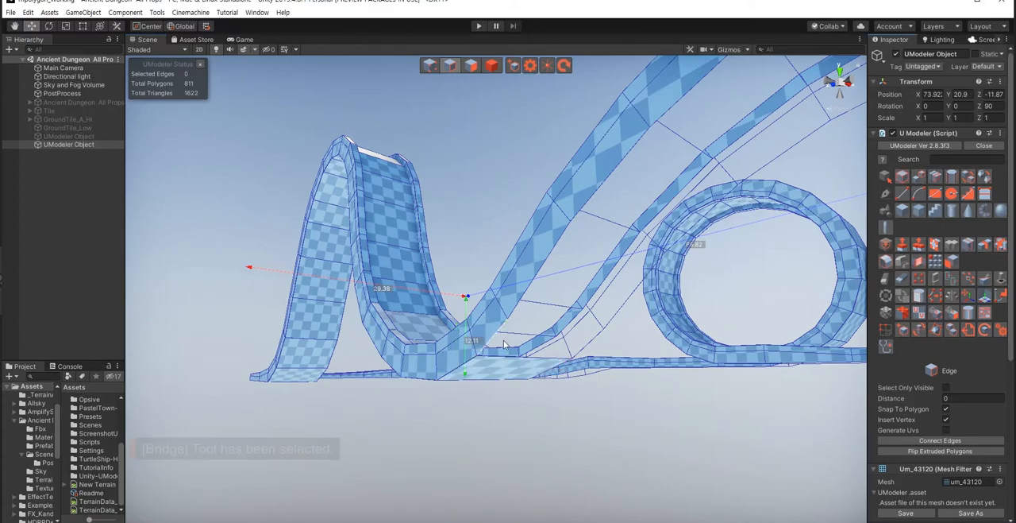
left_click(918, 262)
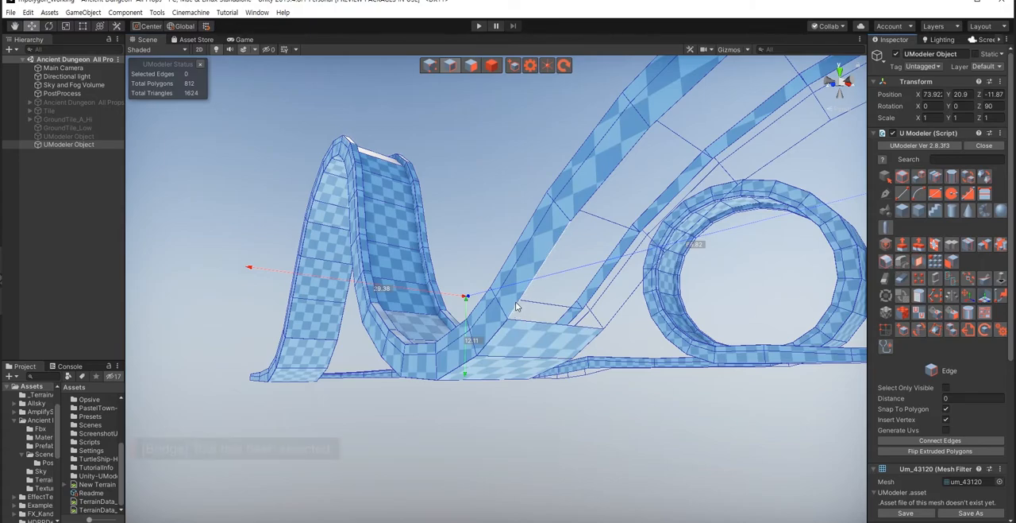
Step: Bridge four open underside sections up the rising side of the hump beyond the dip
left_click(622, 311, "shift")
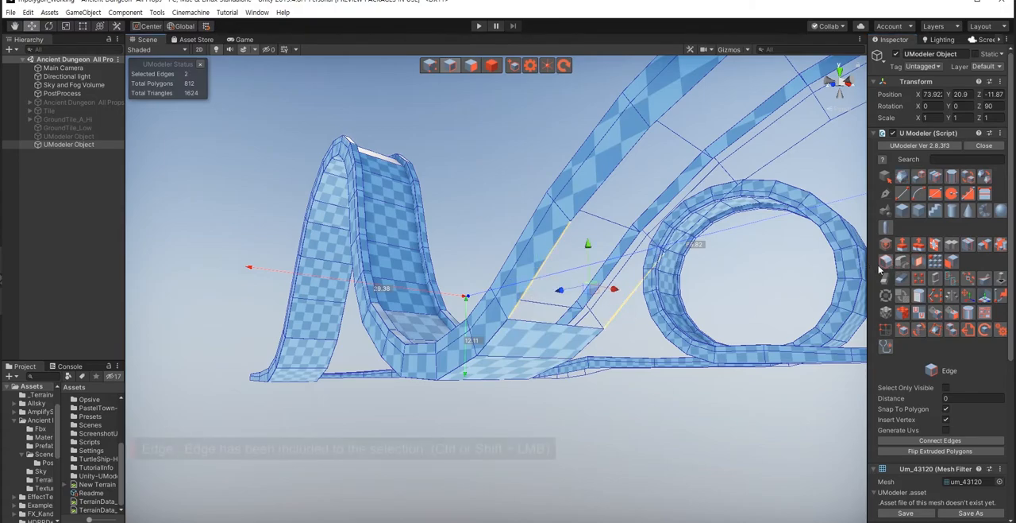
left_click(918, 262)
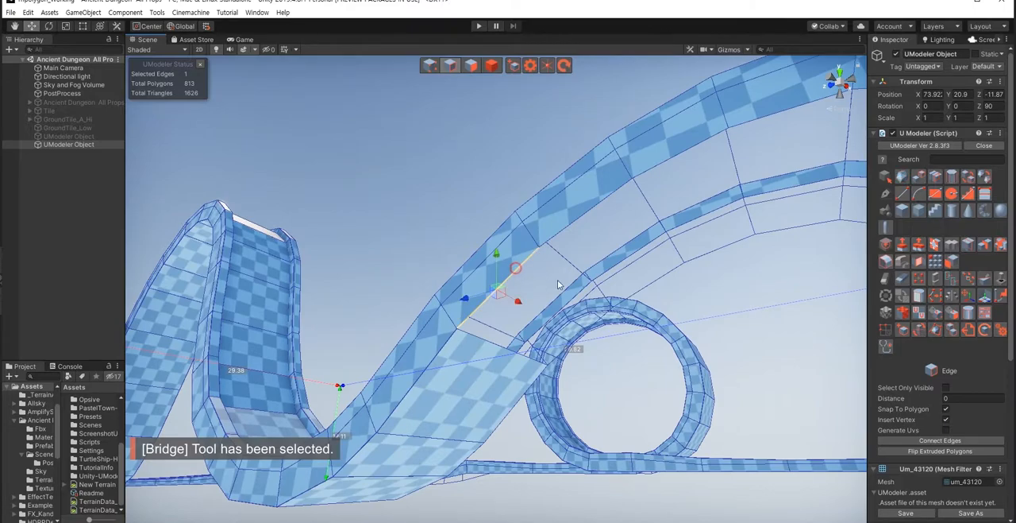
left_click(918, 262)
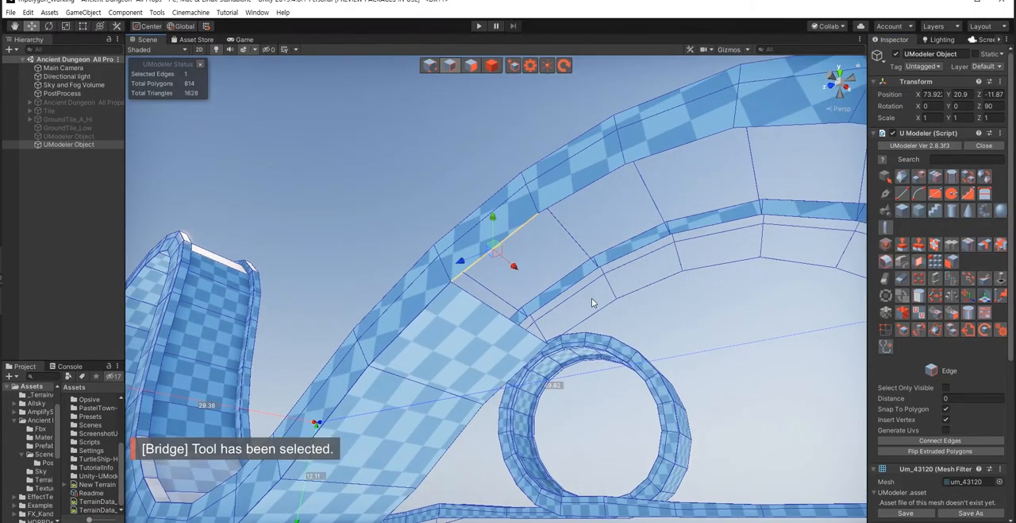
left_click(919, 262)
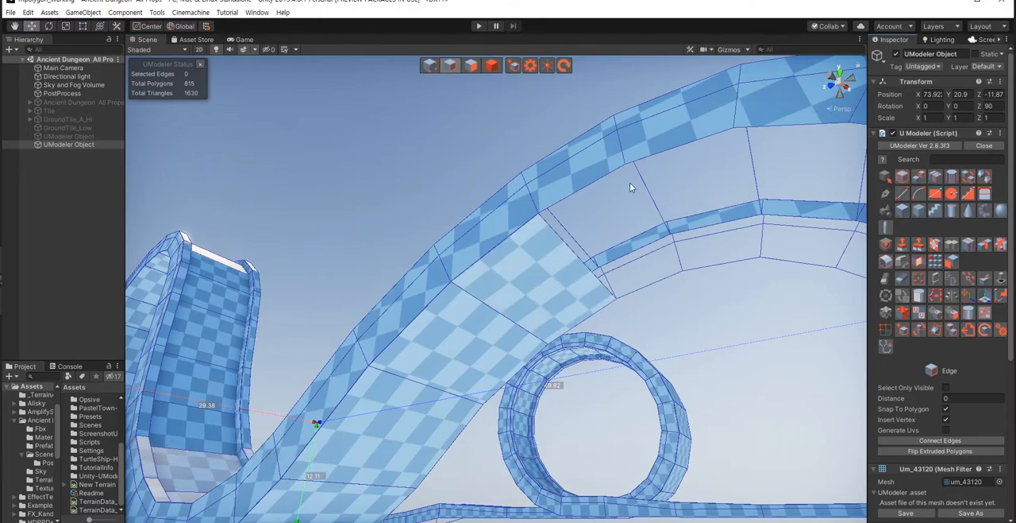
left_click(656, 281, "shift")
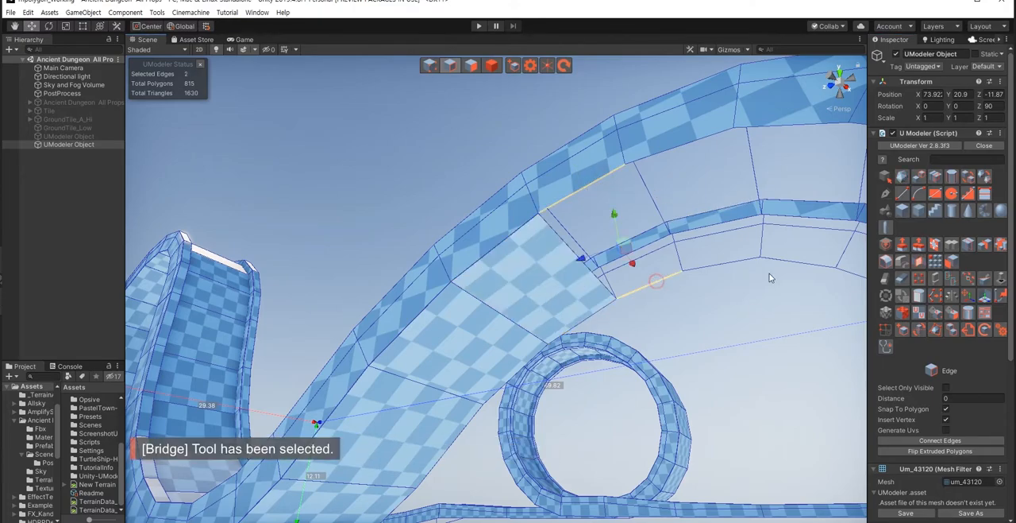
left_click(918, 262)
Step: Select the facing edges of three sections over the hump's crest and bridge them together
right_click_drag(626, 303, 528, 294)
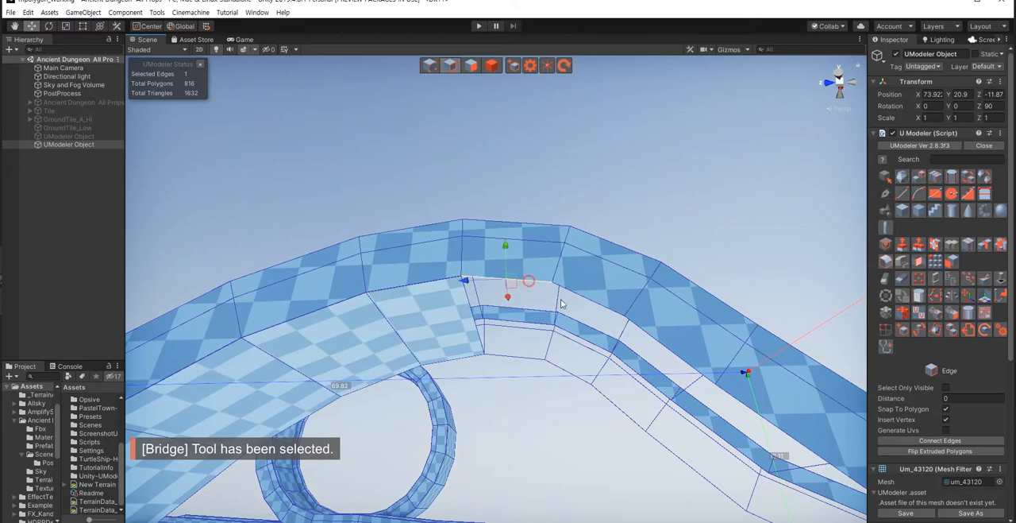
left_click(598, 305, "shift")
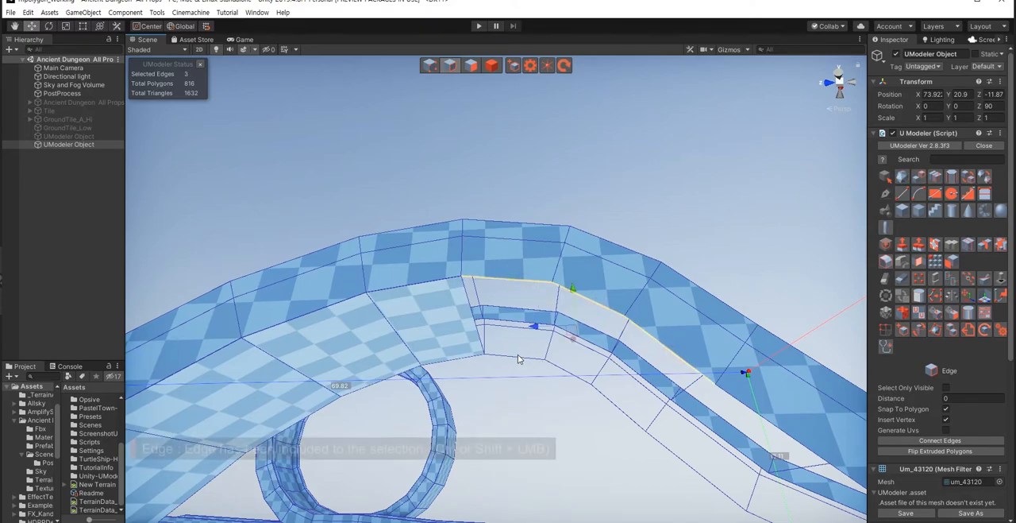
left_click(518, 355, "shift")
left_click(588, 385, "shift")
left_click(620, 415, "shift")
left_click(921, 265)
Step: Bridge the last three open underside sections where the hump descends to the flat track
mouse_move(513, 402)
right_mouse_down()
mouse_move(549, 422)
mouse_move(520, 410)
right_mouse_up()
right_click_drag(377, 320, 568, 280)
left_click(663, 351, "shift")
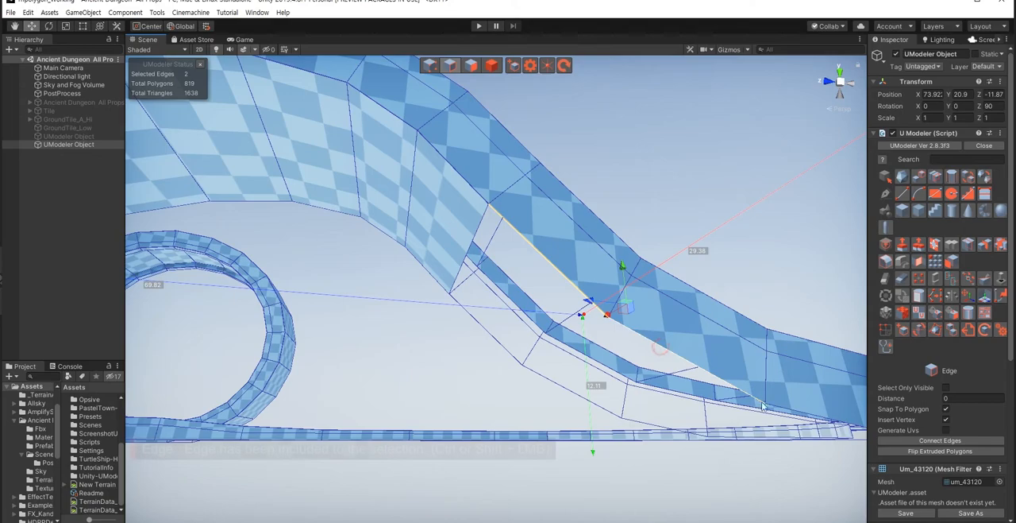
left_click(508, 352, "shift")
left_click(555, 382, "shift")
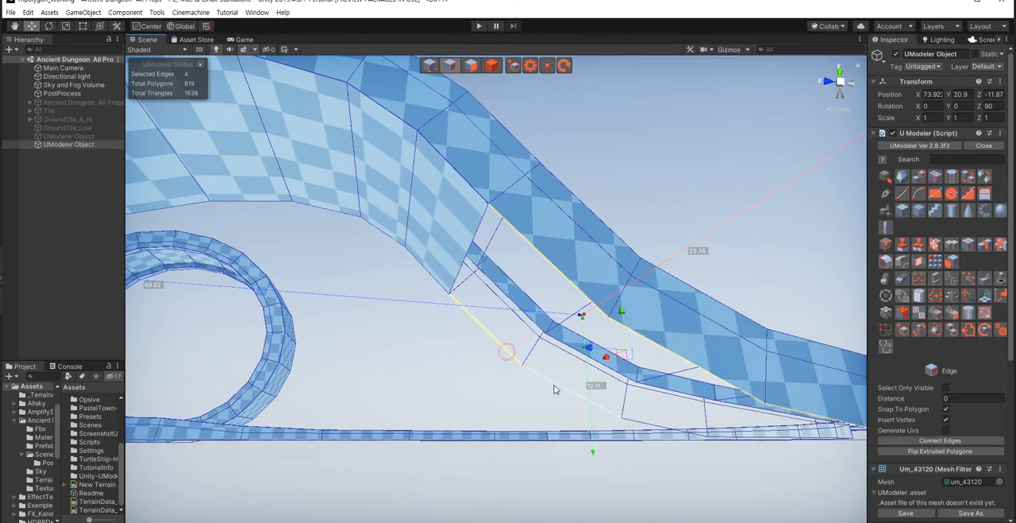
left_click(632, 421, "shift")
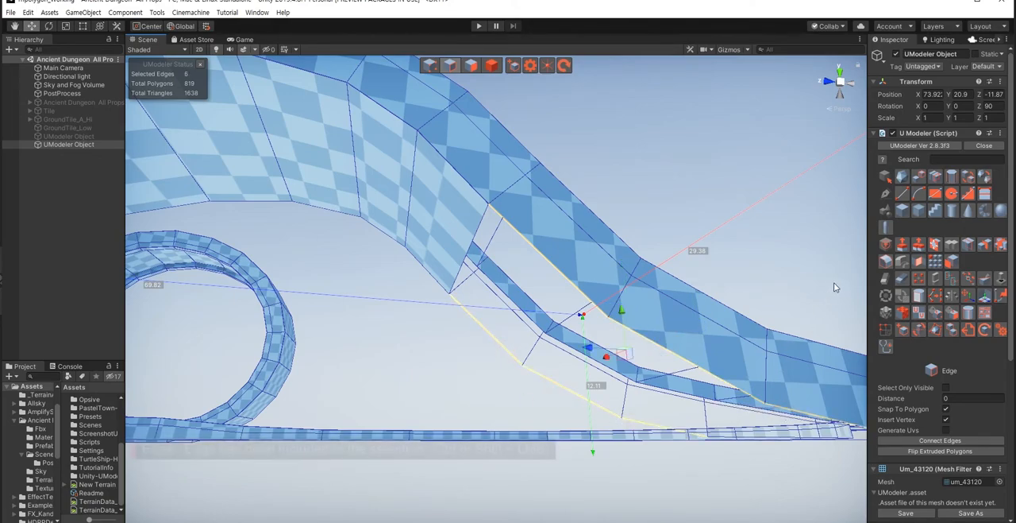
left_click(916, 263)
Step: Deselect the track and examine the whole model from a distance
key("s")
right_click_drag(418, 346, 409, 397)
key("s")
left_click(379, 453)
key("Escape")
left_click(420, 459)
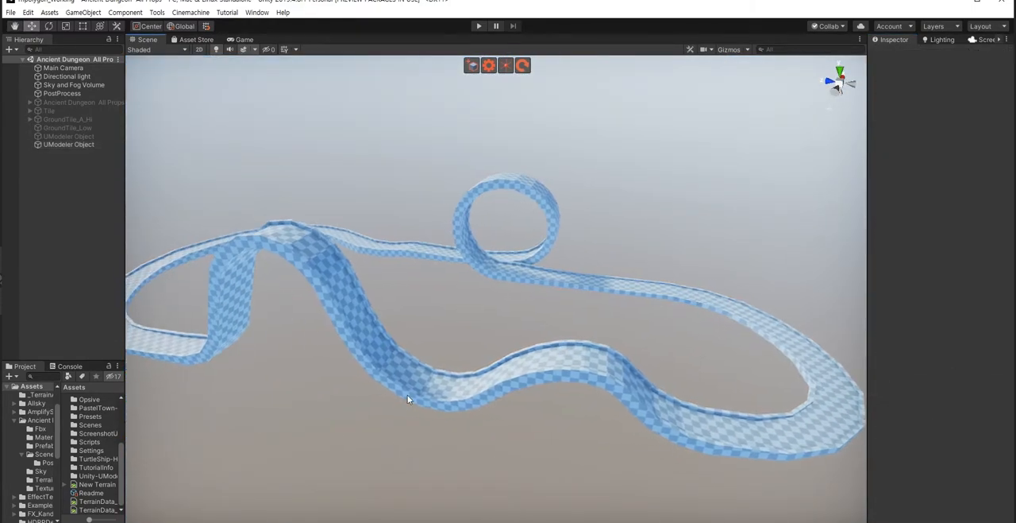
Step: Reselect the track, pick two adjacent road surface polygons and extend them to a loop selection of the whole road surface
left_click(389, 399)
scroll(389, 399, "up", 5)
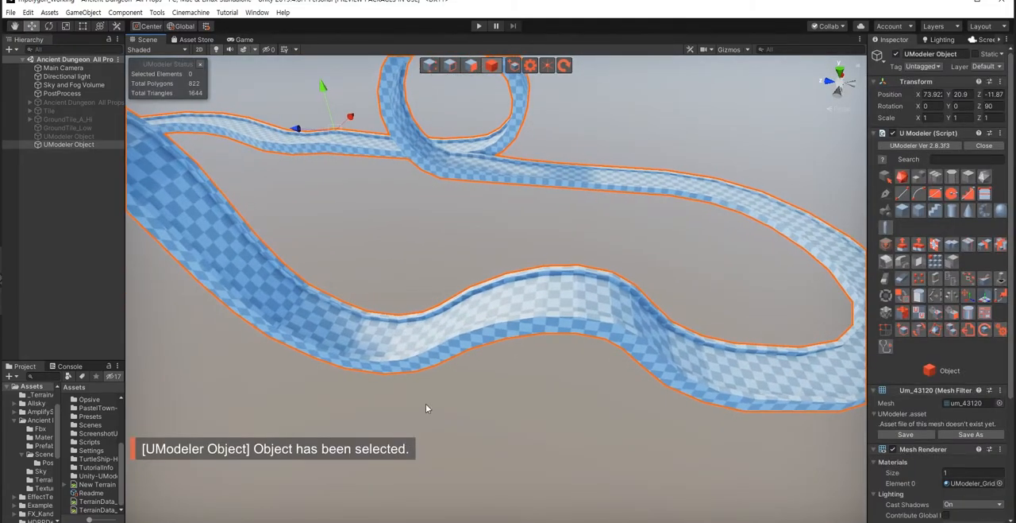
key("shift+3")
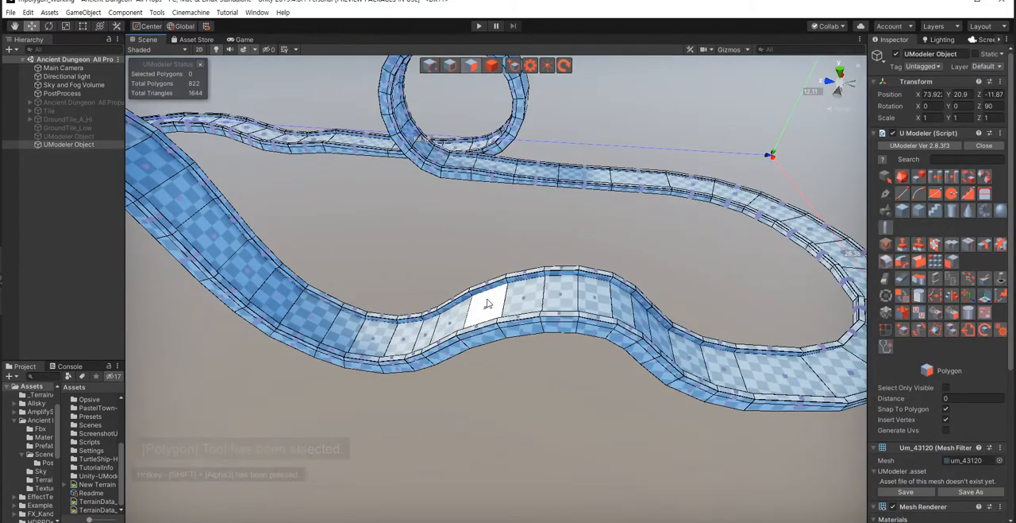
left_click(485, 302)
left_click(521, 291, "ctrl")
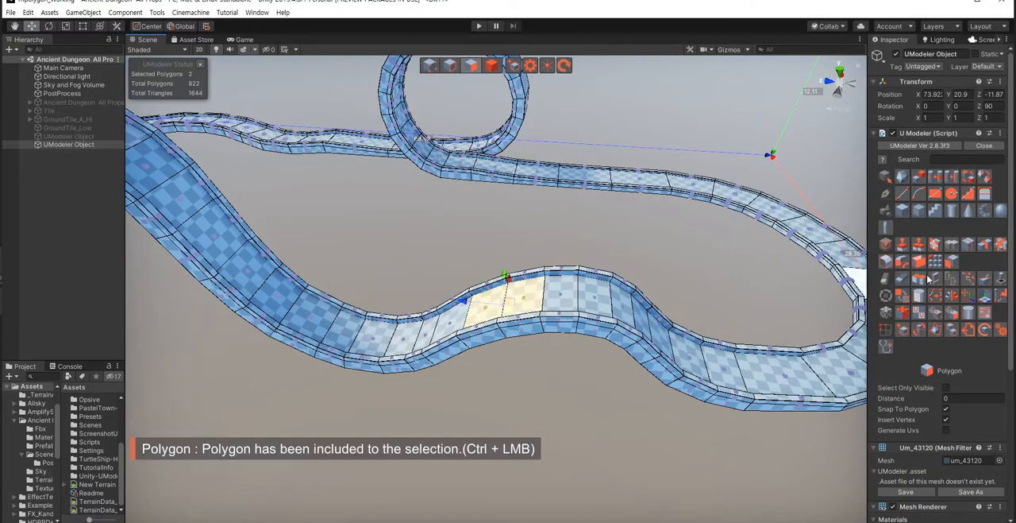
left_click(935, 176)
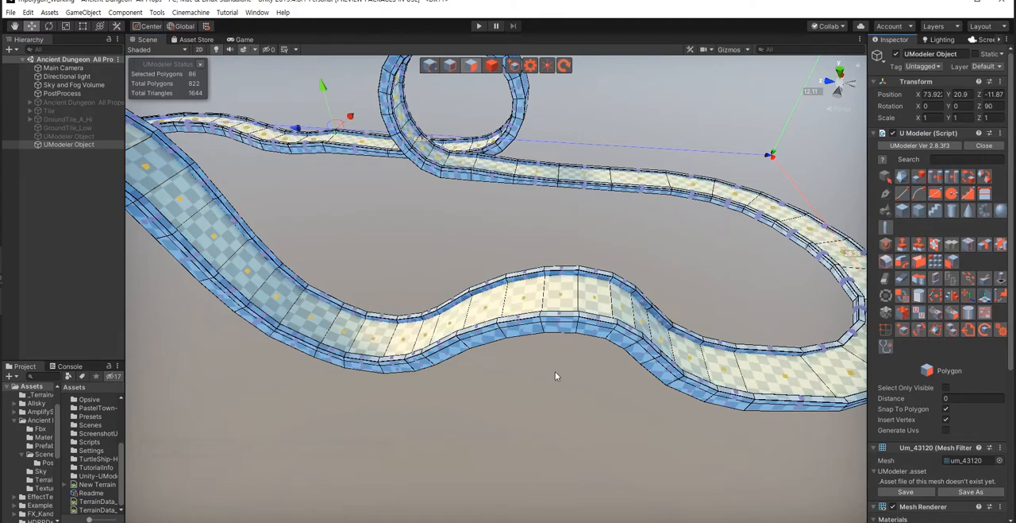
Step: Add the top faces of both raised borders to the selection as full polygon loops
scroll(556, 373, "up", 6)
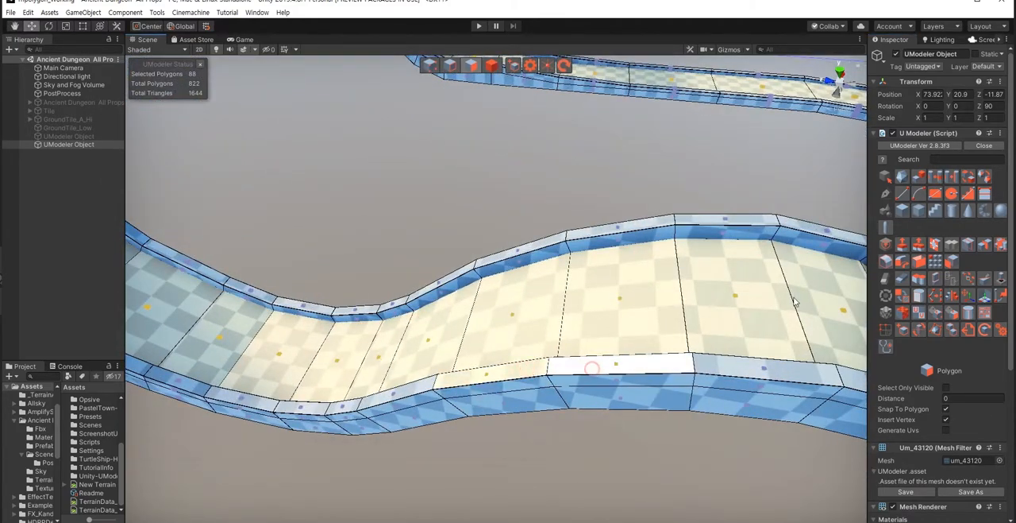
left_click(526, 371, "ctrl")
left_click(559, 246, "ctrl")
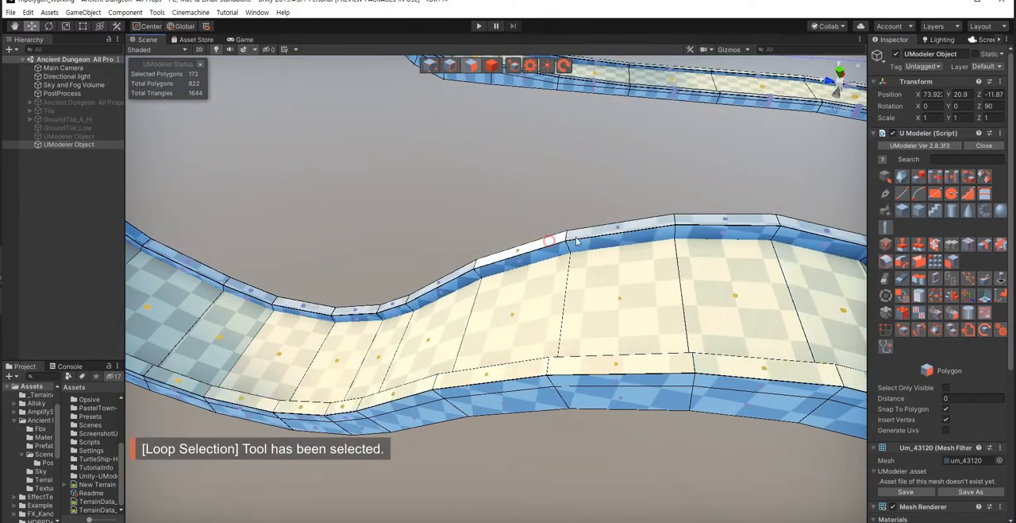
left_click(937, 179)
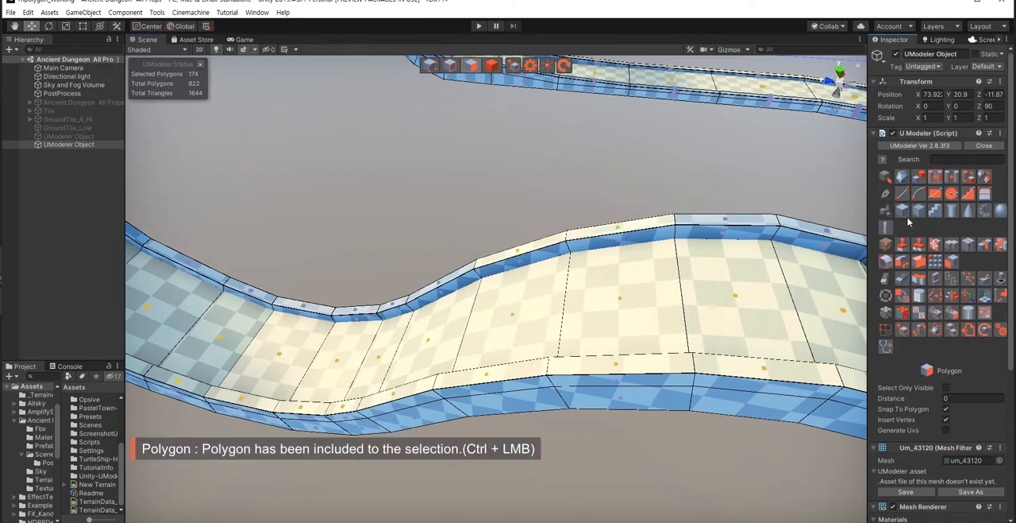
Step: Apply a smoothing group to the selected road and border-top polygons, deselect the track and check the whole loop
left_click(969, 312)
left_click(917, 421)
right_click_drag(570, 460, 542, 445)
key("s")
left_click(579, 440)
key("Escape")
key("Escape")
left_click(556, 455)
key("s")
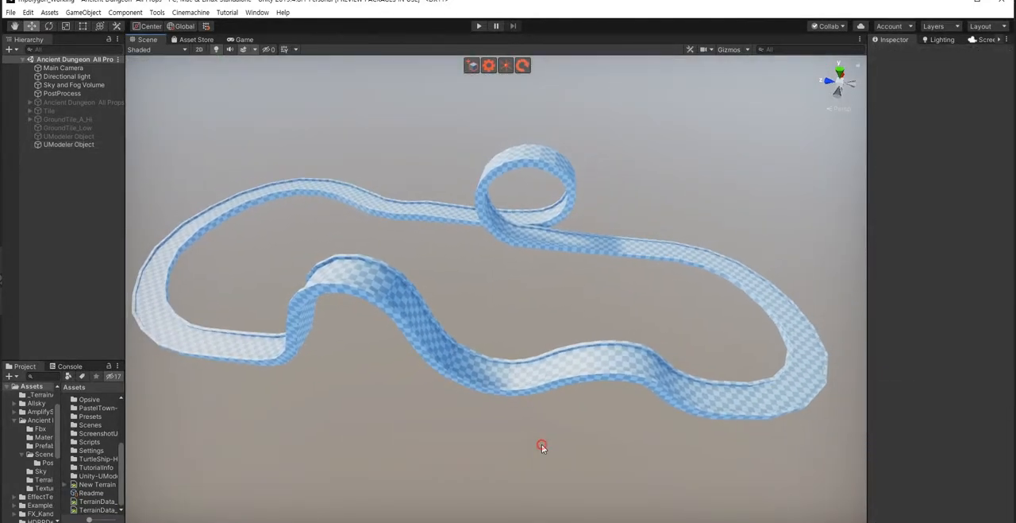